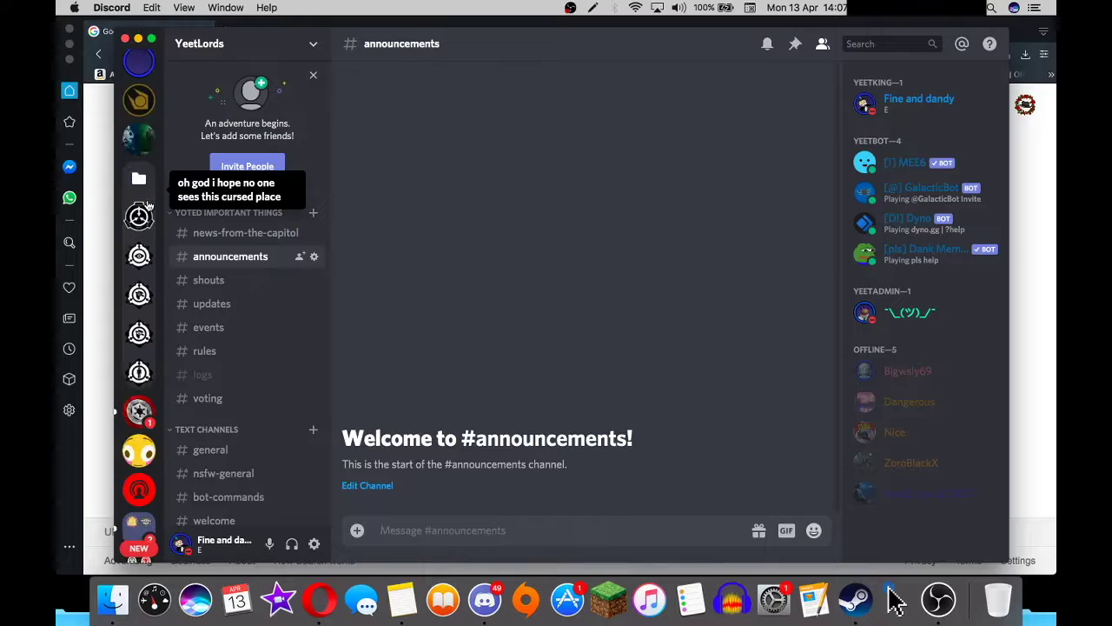
{"action": "scroll", "coordinate": [150, 201], "scroll_direction": "down", "scroll_amount": 8}
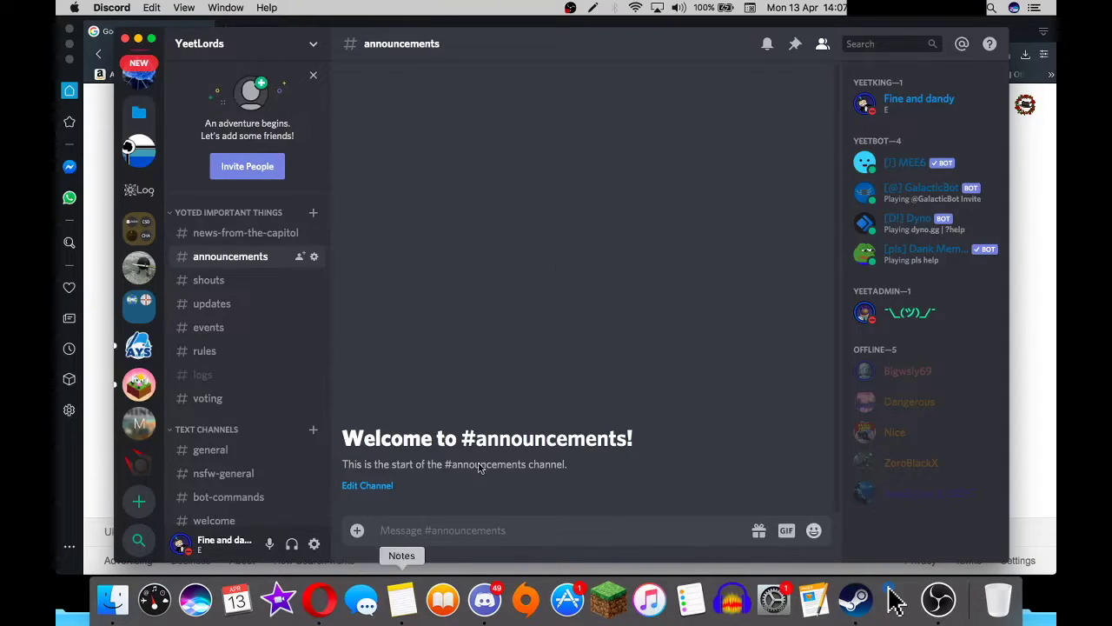
{"action": "scroll", "coordinate": [144, 270], "scroll_direction": "up", "scroll_amount": 10}
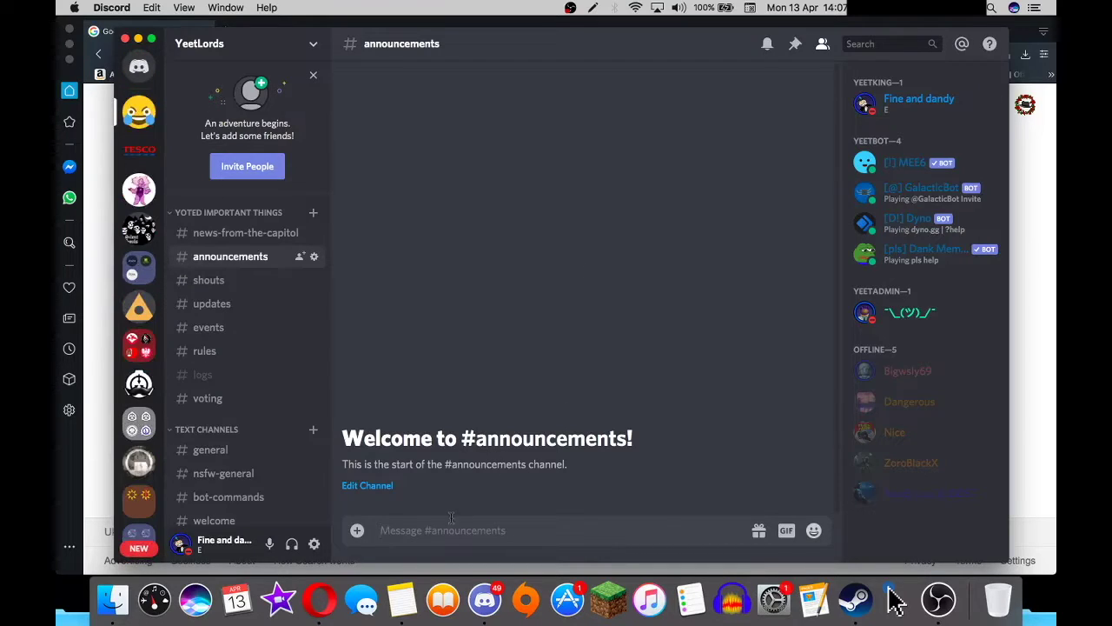
Switch to Notes and go through the topics listed in the "Creating the server" note.
{"action": "left_click", "coordinate": [402, 600]}
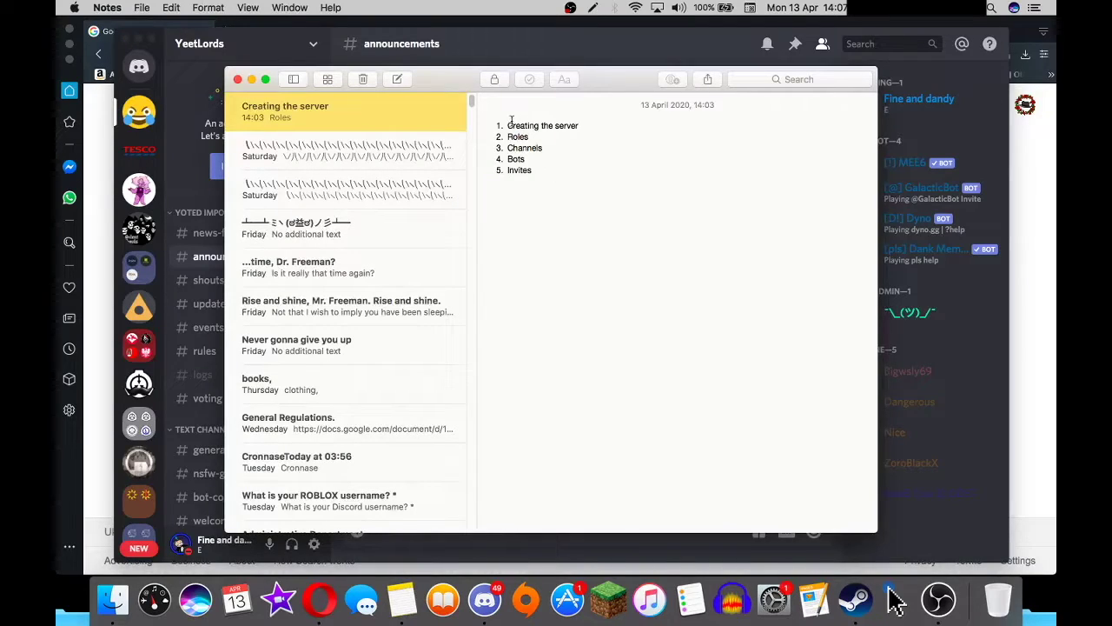
{"action": "left_click_drag", "start_coordinate": [510, 124], "coordinate": [637, 125]}
{"action": "left_click_drag", "start_coordinate": [510, 136], "coordinate": [596, 139]}
{"action": "left_click_drag", "start_coordinate": [508, 147], "coordinate": [611, 150]}
{"action": "left_click_drag", "start_coordinate": [508, 159], "coordinate": [605, 168]}
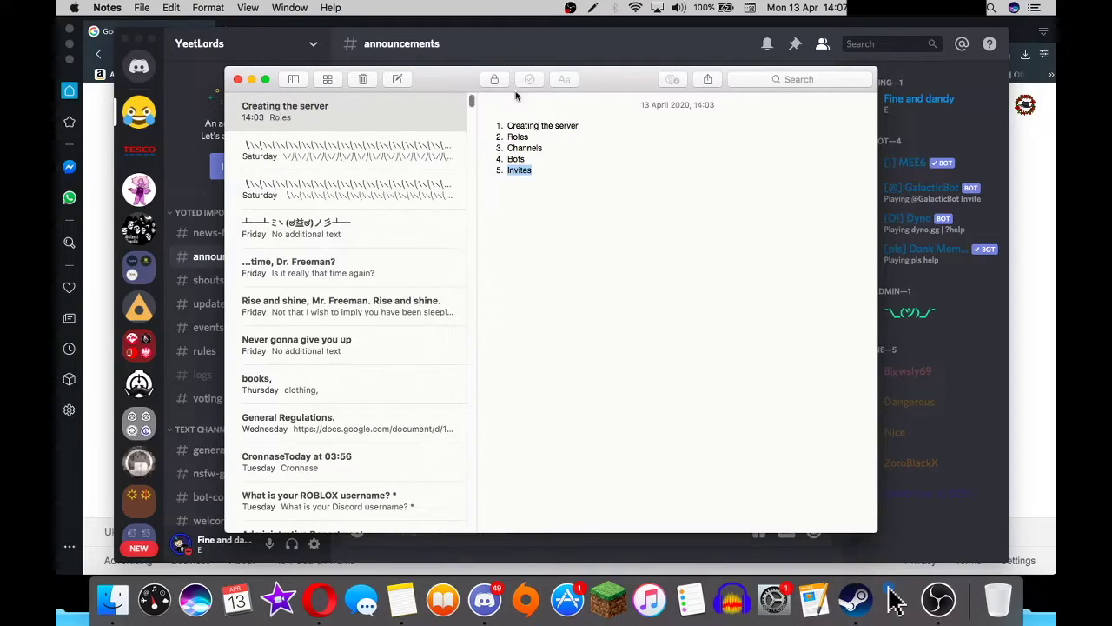
Return to Discord and shift its window aside to uncover the browser behind it.
{"action": "left_click", "coordinate": [551, 37]}
{"action": "scroll", "coordinate": [135, 254], "scroll_direction": "down", "scroll_amount": 5}
{"action": "scroll", "coordinate": [135, 253], "scroll_direction": "up", "scroll_amount": 3}
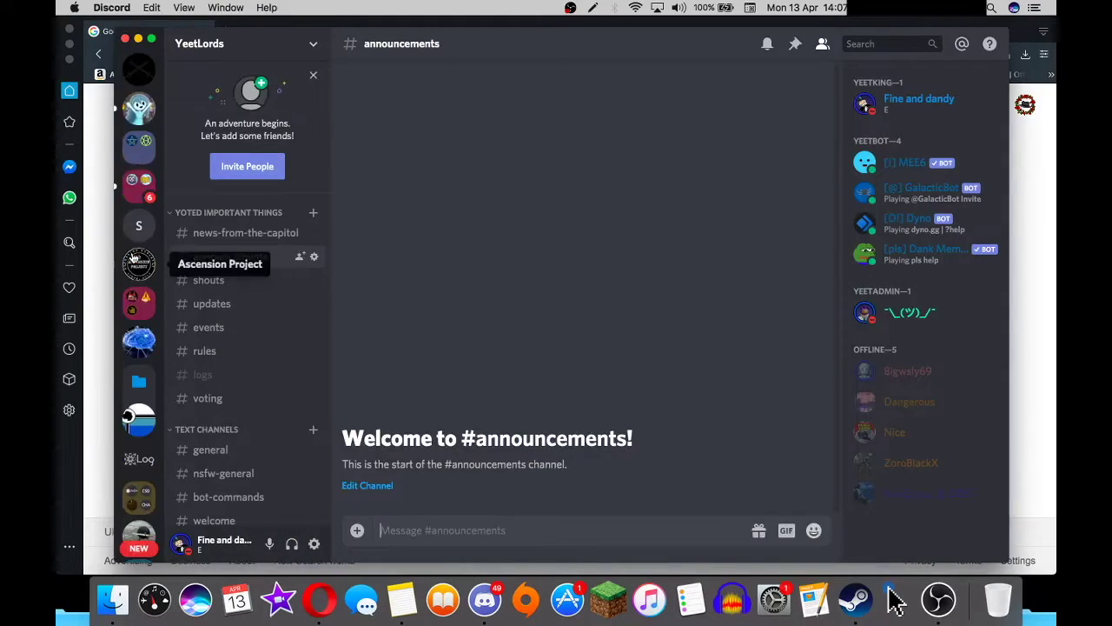
{"action": "left_click_drag", "start_coordinate": [500, 45], "coordinate": [561, 41]}
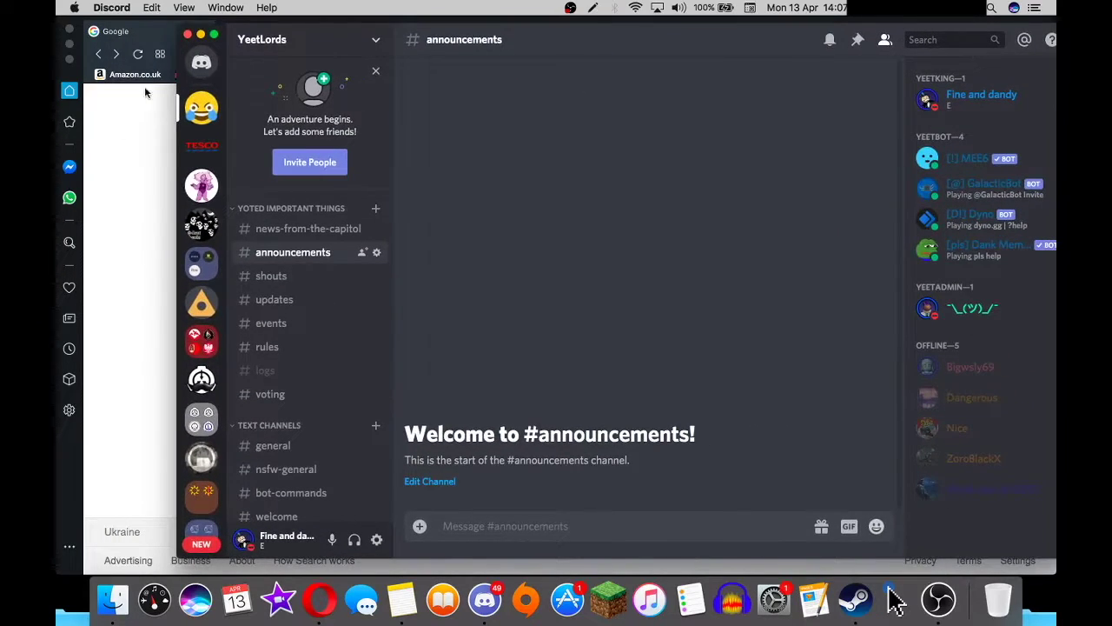
{"action": "left_click", "coordinate": [115, 149]}
{"action": "key", "text": "super+t"}
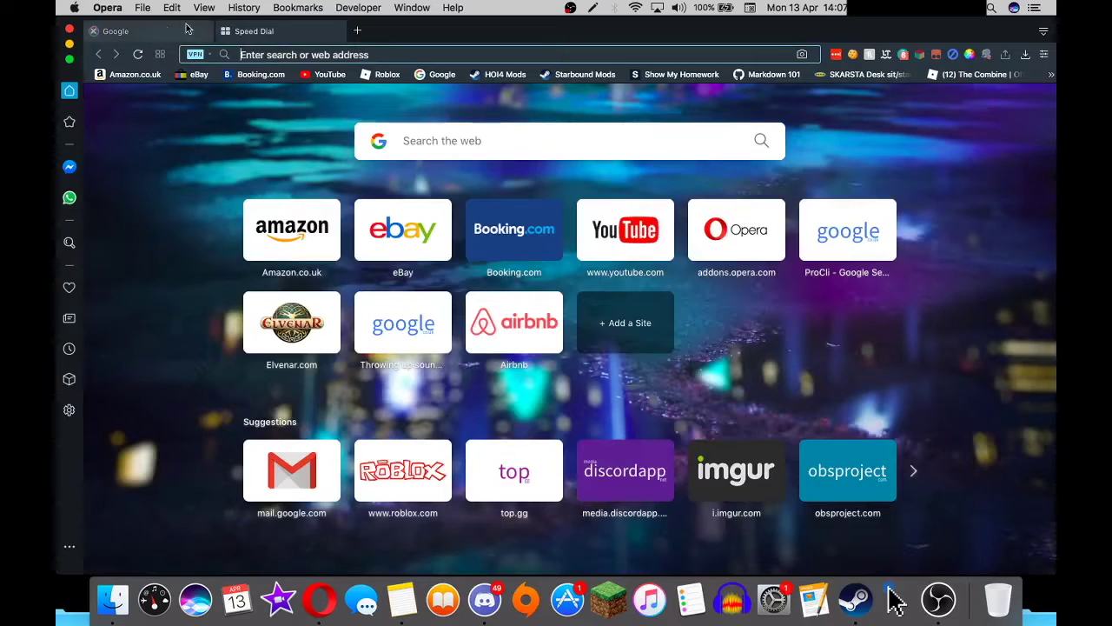
{"action": "key", "text": "super+w"}
{"action": "left_click", "coordinate": [498, 613]}
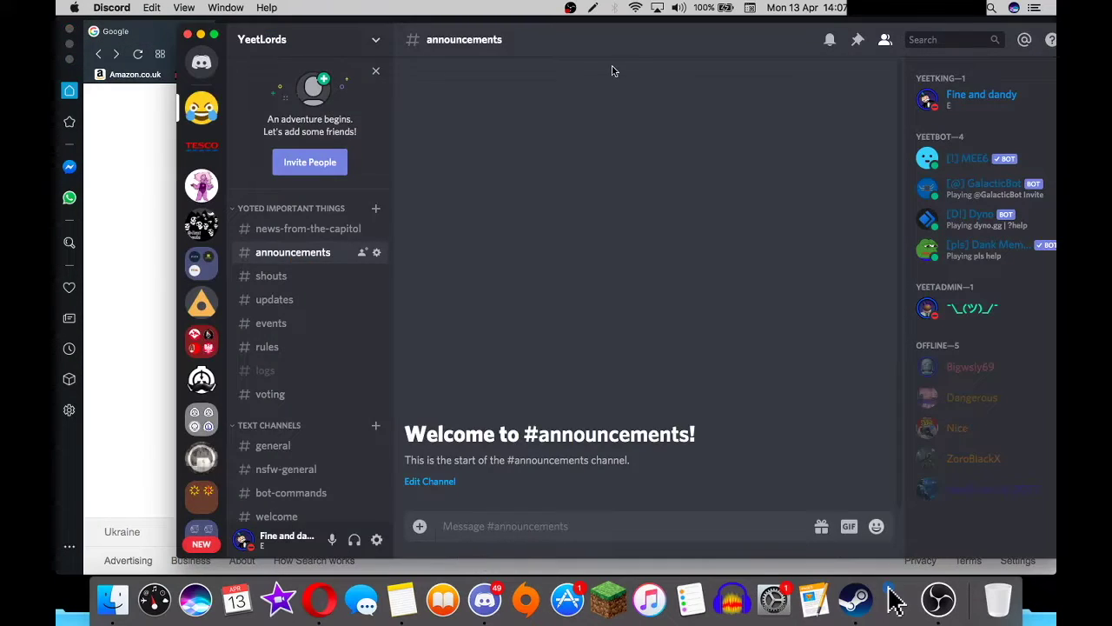
Start creating a new server and name it "A Discord Server Dummy".
{"action": "scroll", "coordinate": [206, 198], "scroll_direction": "down", "scroll_amount": 10}
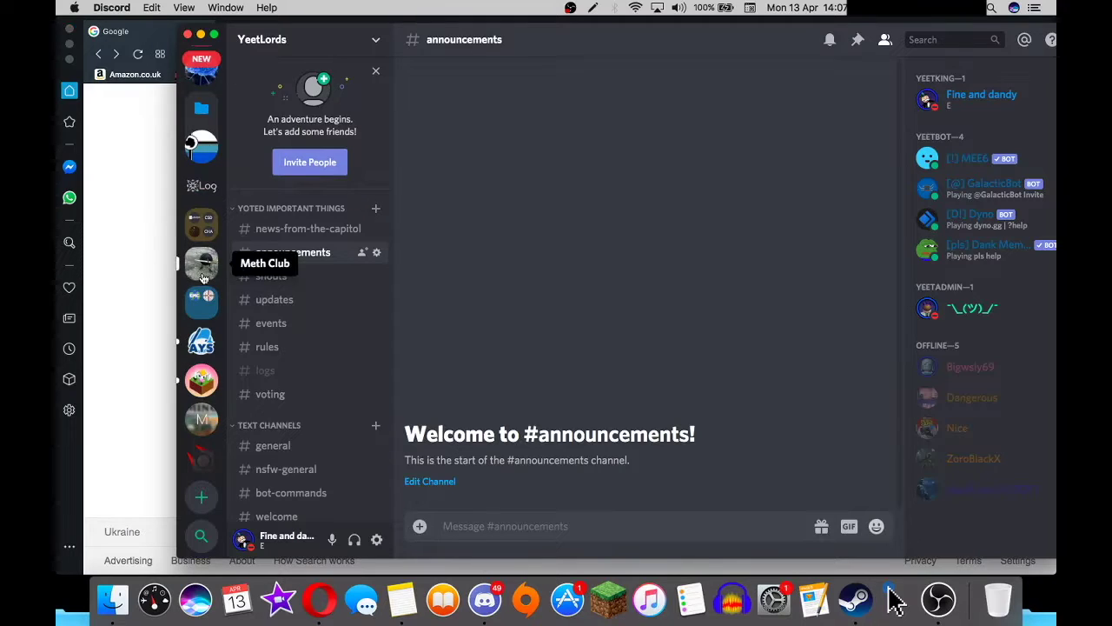
{"action": "left_click", "coordinate": [198, 501]}
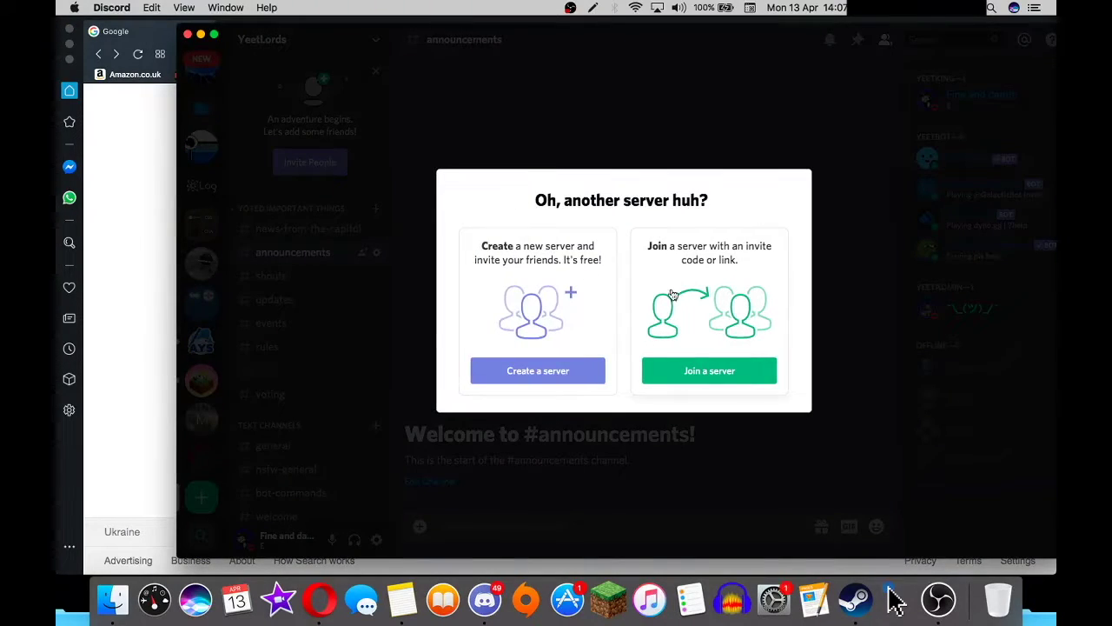
{"action": "left_click", "coordinate": [519, 371]}
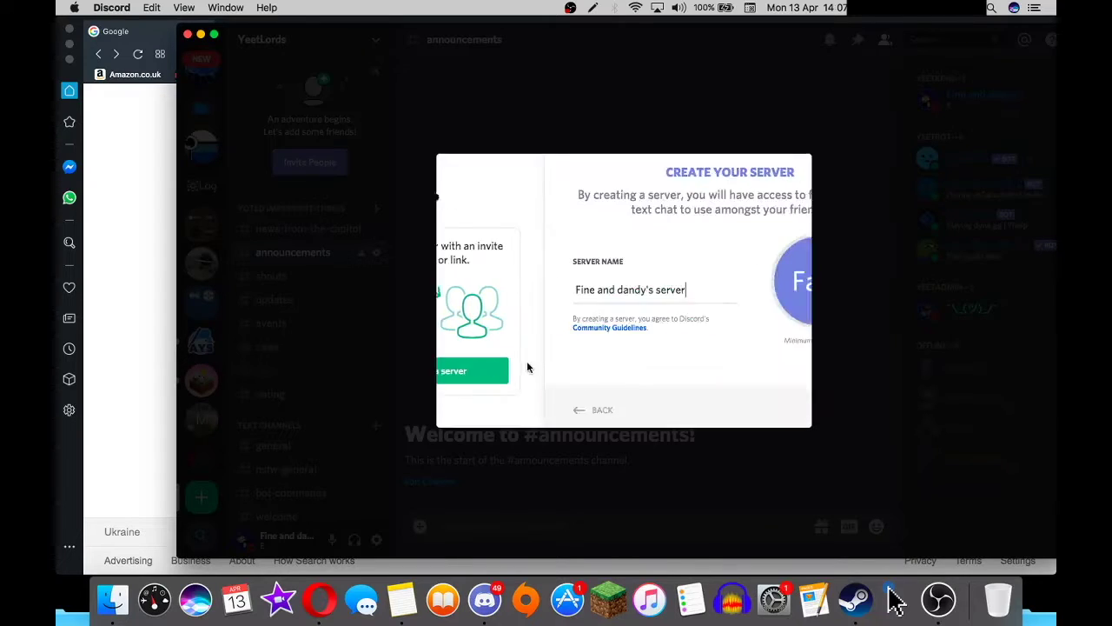
{"action": "triple_click", "coordinate": [583, 290]}
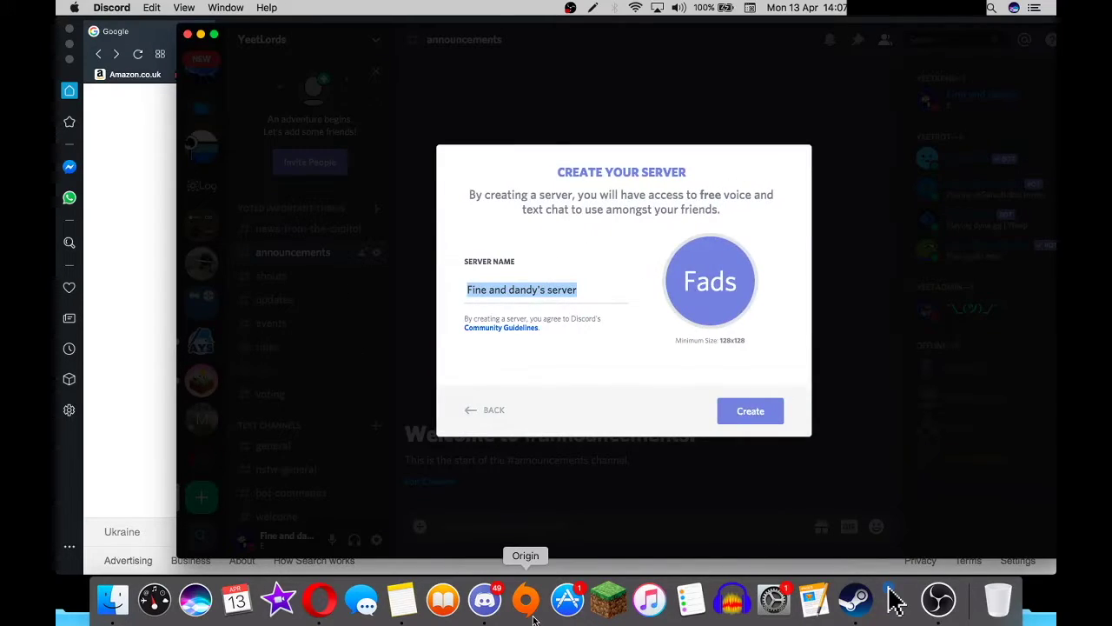
{"action": "type", "text": "A Discord Server Dummy"}
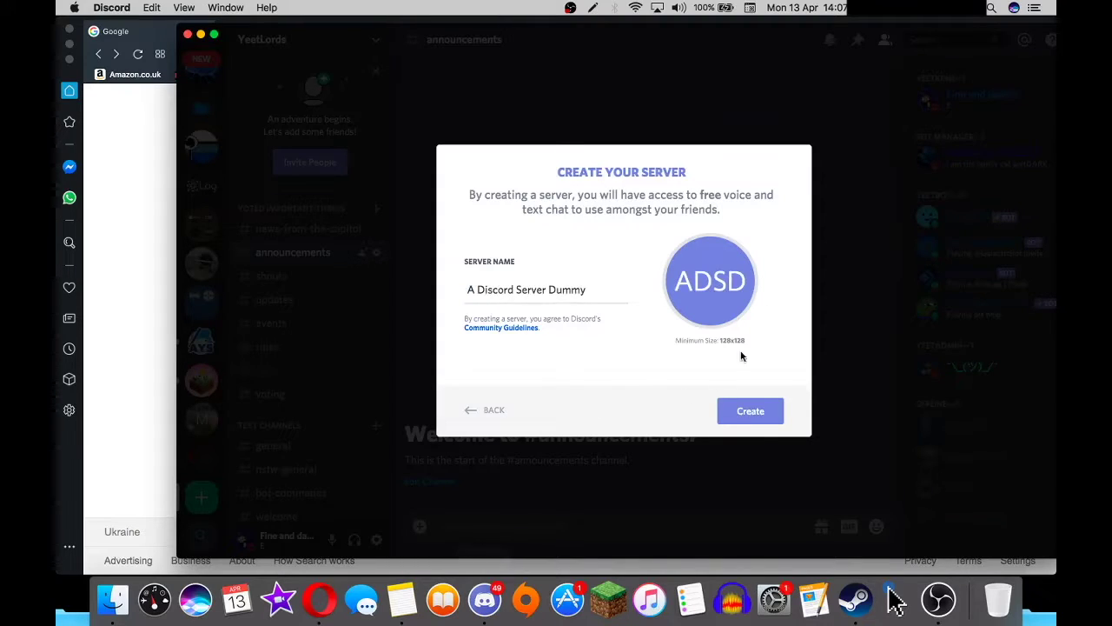
Upload "we need more capitalism.png" from Downloads as the server icon, keeping the default crop.
{"action": "left_click", "coordinate": [738, 288]}
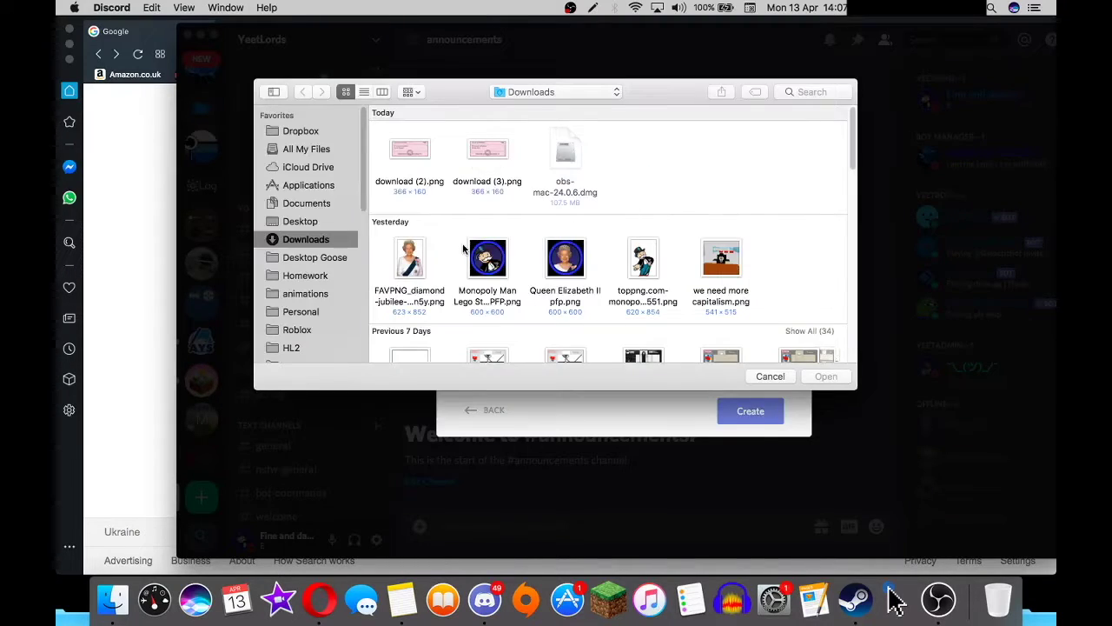
{"action": "scroll", "coordinate": [465, 247], "scroll_direction": "down", "scroll_amount": 10}
{"action": "scroll", "coordinate": [466, 235], "scroll_direction": "up", "scroll_amount": 10}
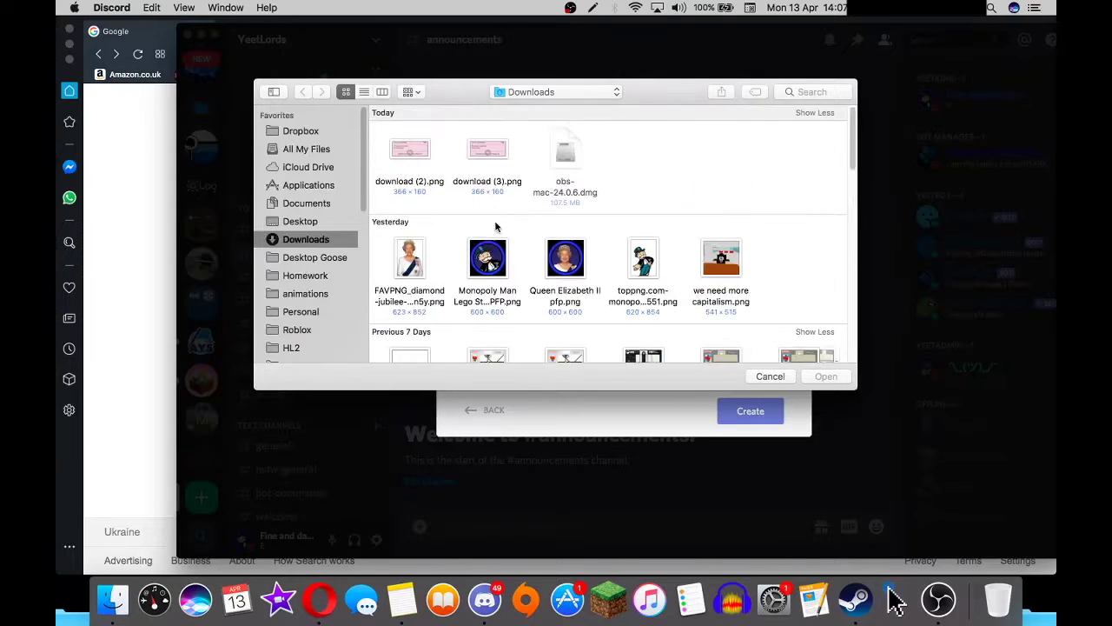
{"action": "left_click", "coordinate": [722, 261]}
{"action": "left_click", "coordinate": [826, 377]}
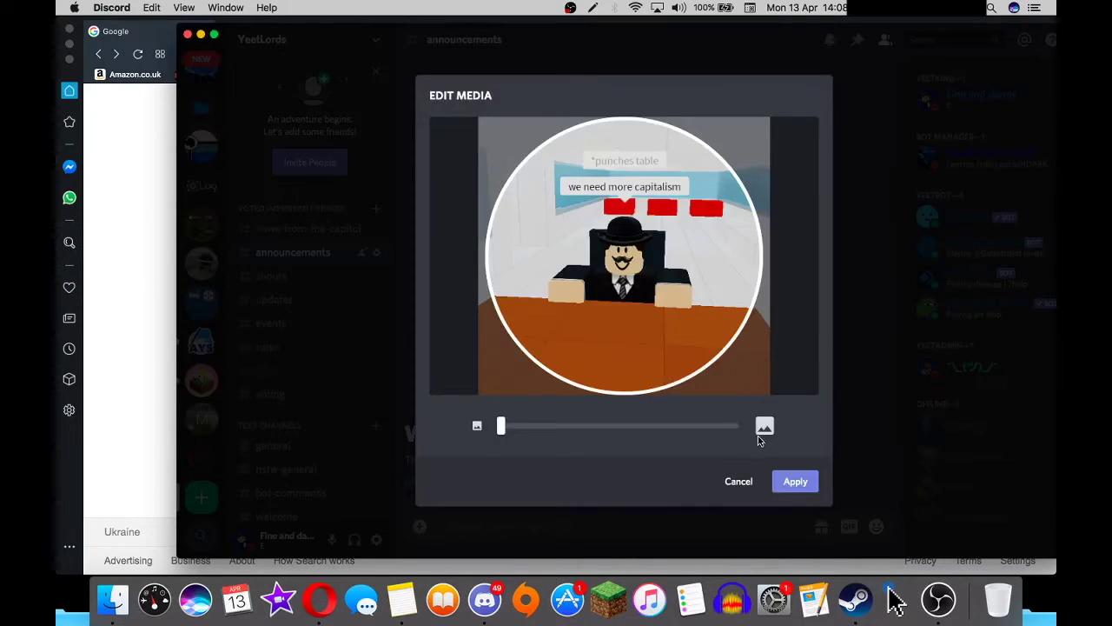
{"action": "left_click", "coordinate": [791, 483]}
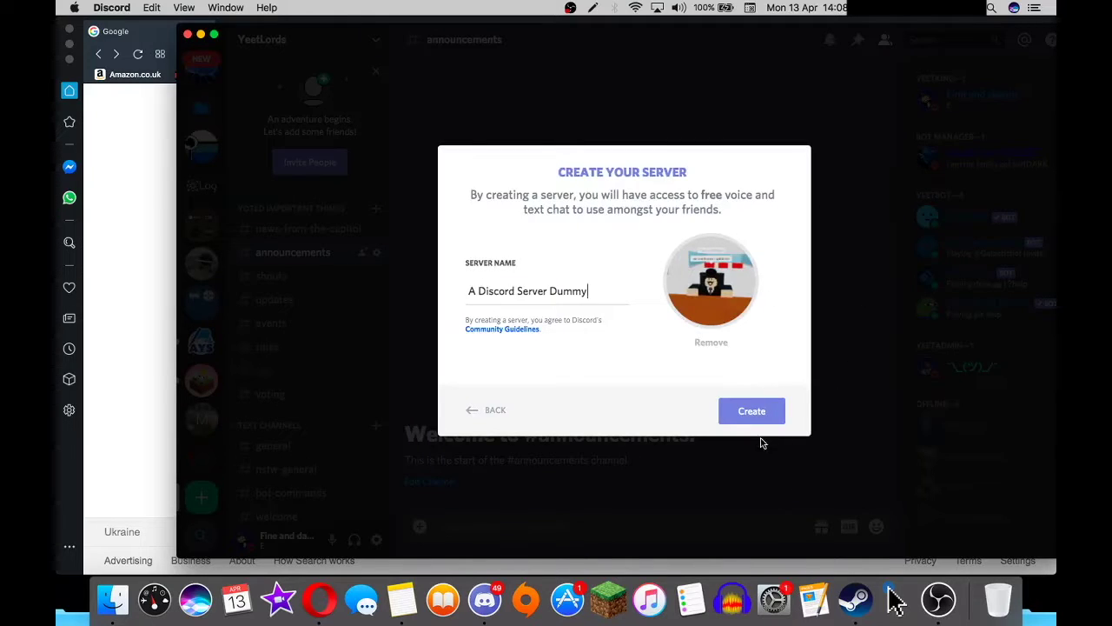
Create the server, dismiss the friend invitation, and disconnect from its General voice channel.
{"action": "left_click_drag", "start_coordinate": [614, 294], "coordinate": [365, 282]}
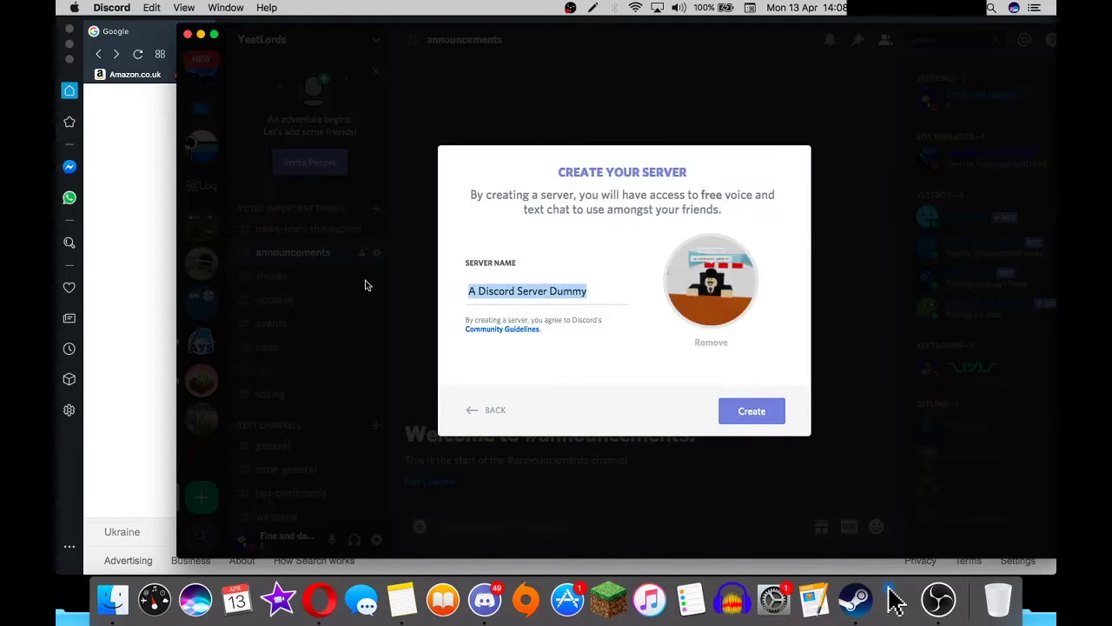
{"action": "left_click", "coordinate": [747, 411]}
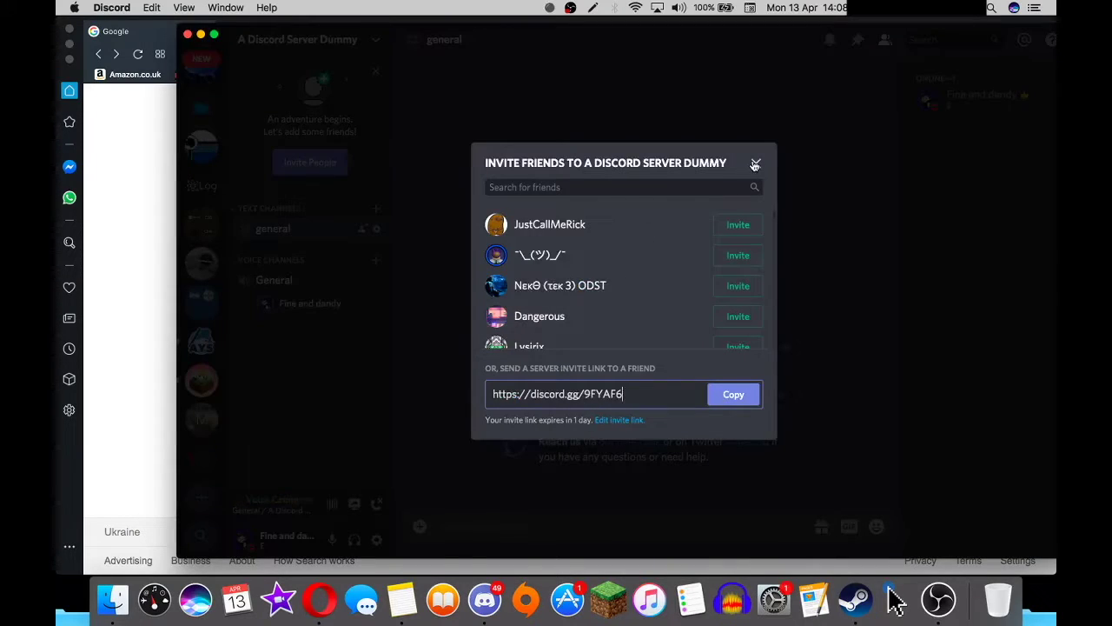
{"action": "left_click", "coordinate": [755, 163]}
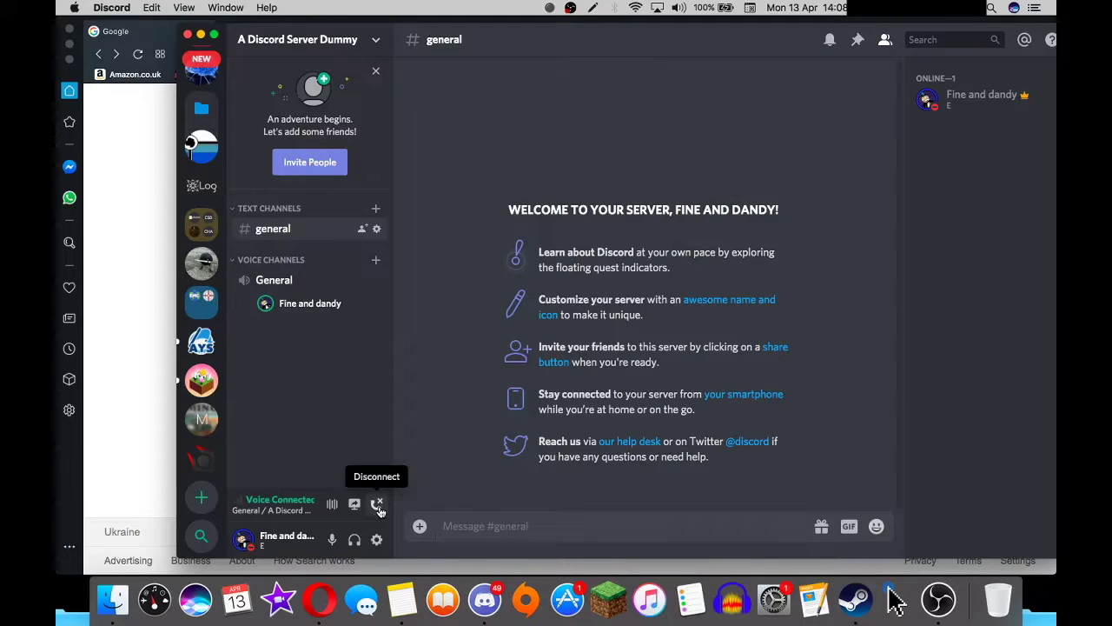
{"action": "left_click", "coordinate": [378, 506]}
{"action": "scroll", "coordinate": [201, 278], "scroll_direction": "up", "scroll_amount": 10}
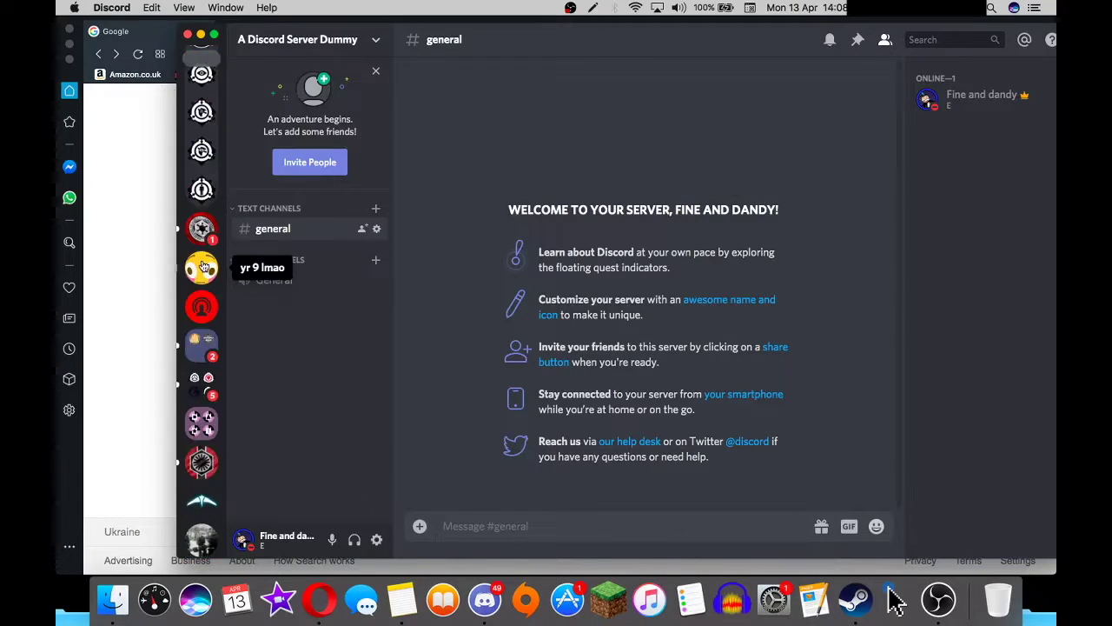
Open the new server's settings and view the available server regions without choosing one.
{"action": "left_click", "coordinate": [302, 36]}
{"action": "left_click", "coordinate": [290, 130]}
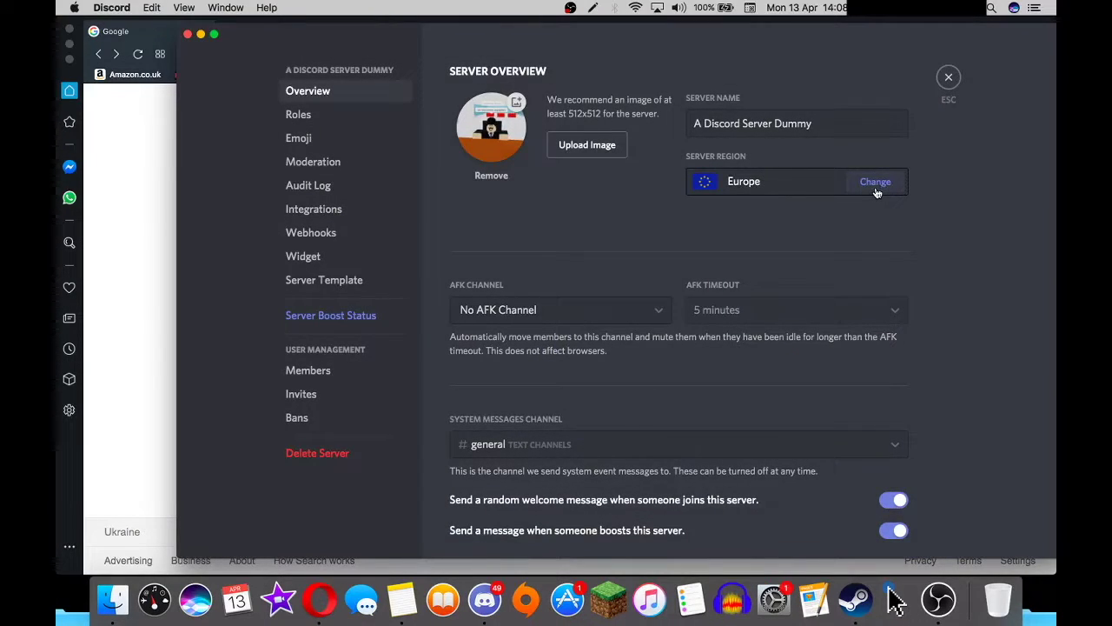
{"action": "left_click", "coordinate": [876, 185]}
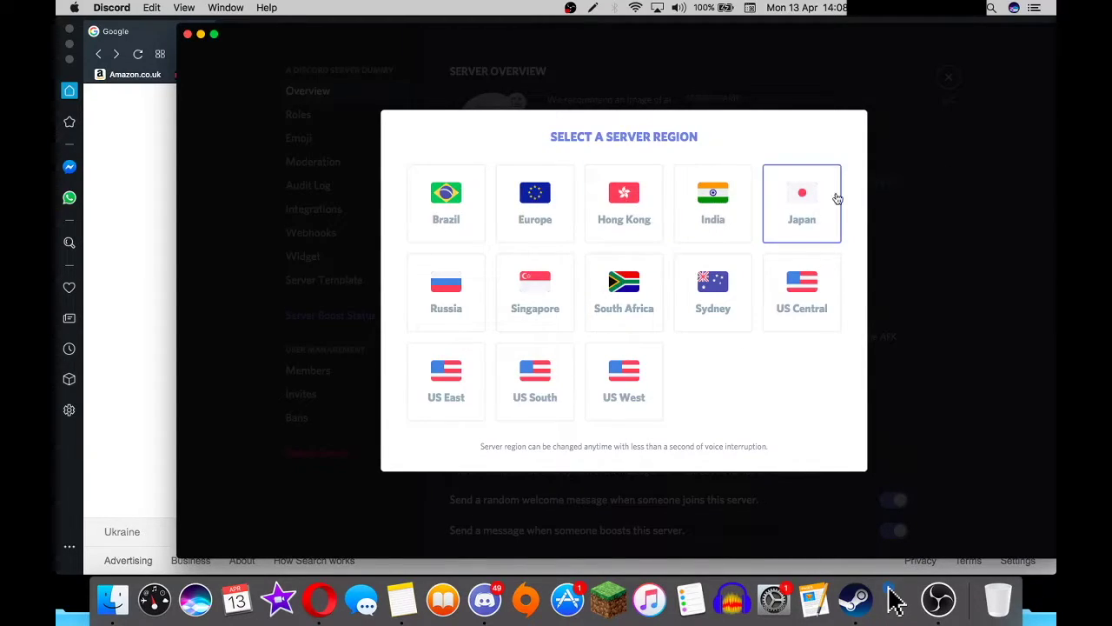
{"action": "left_click", "coordinate": [952, 182]}
{"action": "scroll", "coordinate": [842, 272], "scroll_direction": "down", "scroll_amount": 1}
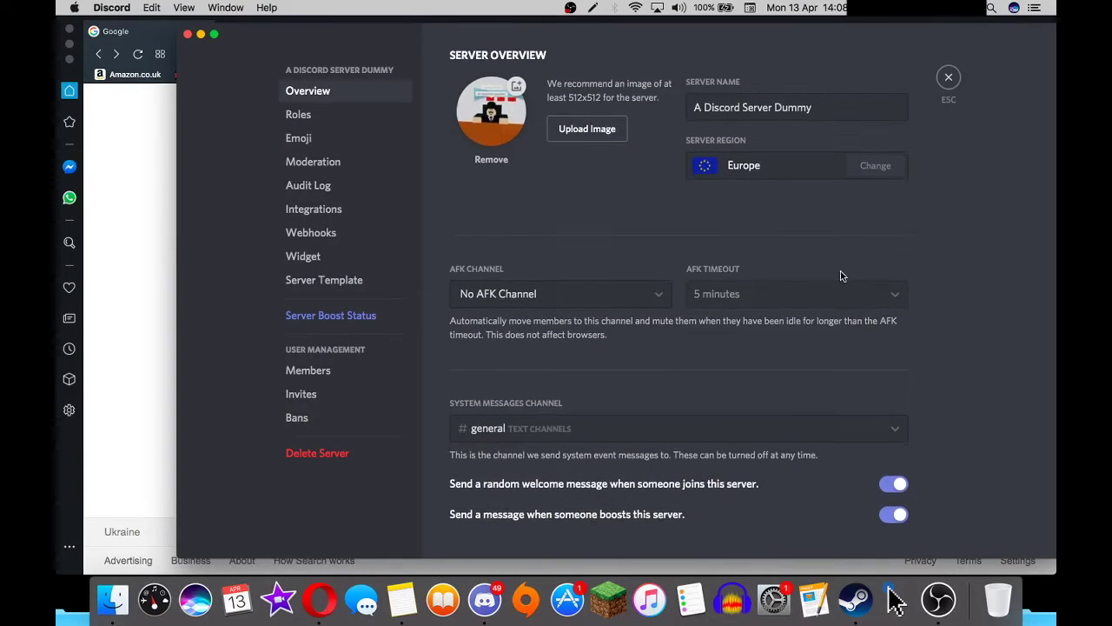
{"action": "scroll", "coordinate": [672, 348], "scroll_direction": "down", "scroll_amount": 5}
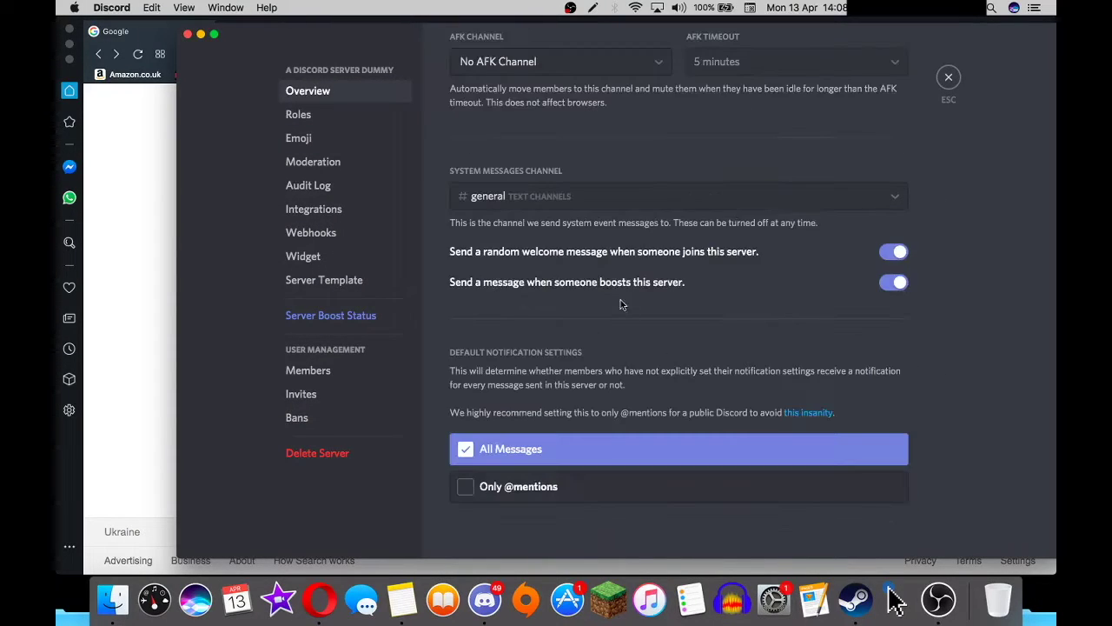
{"action": "left_click", "coordinate": [500, 491]}
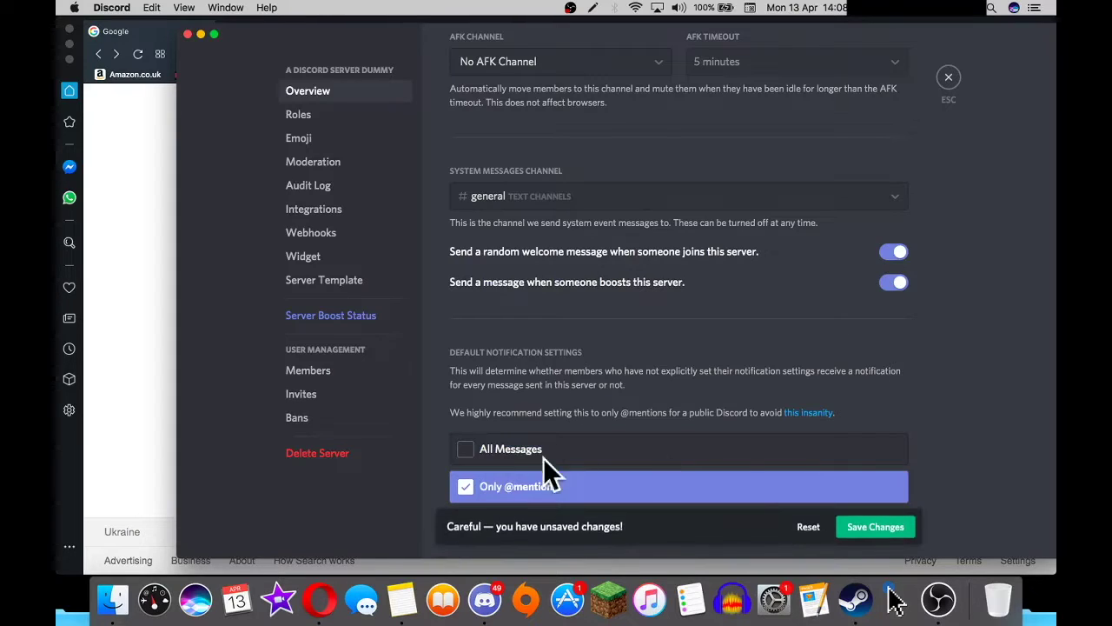
{"action": "left_click", "coordinate": [885, 531]}
{"action": "scroll", "coordinate": [701, 237], "scroll_direction": "up", "scroll_amount": 4}
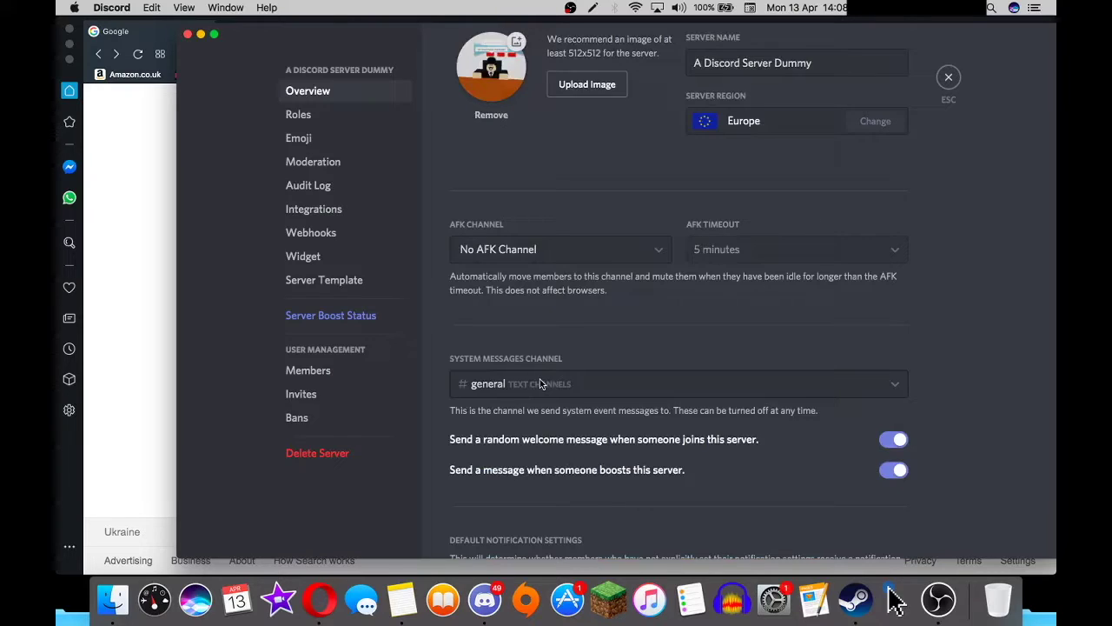
{"action": "scroll", "coordinate": [648, 379], "scroll_direction": "up", "scroll_amount": 1}
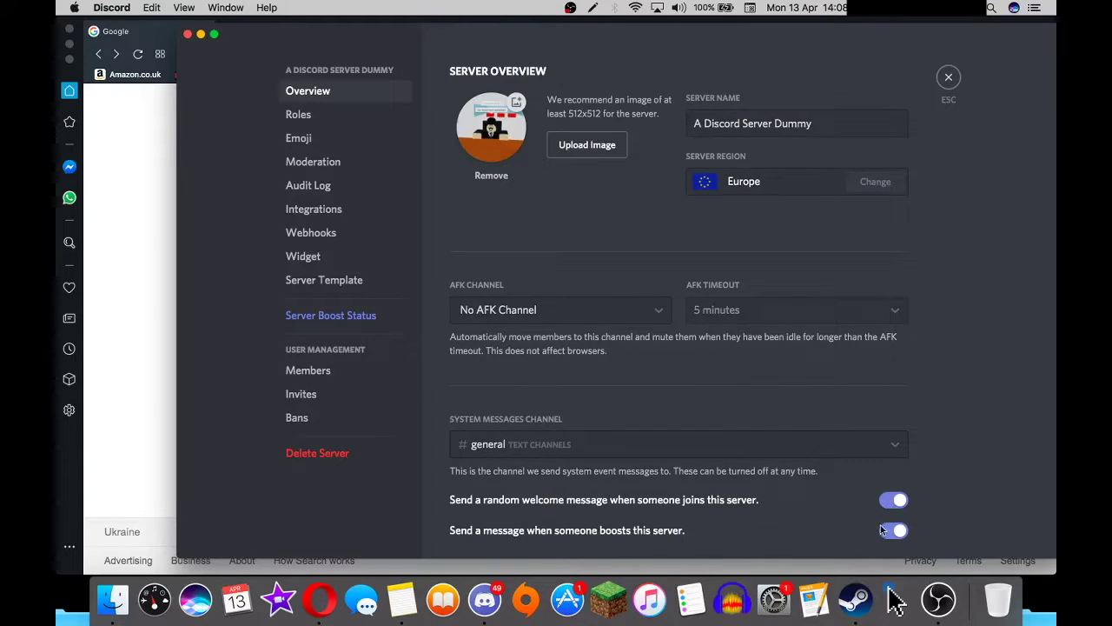
{"action": "left_click", "coordinate": [948, 76]}
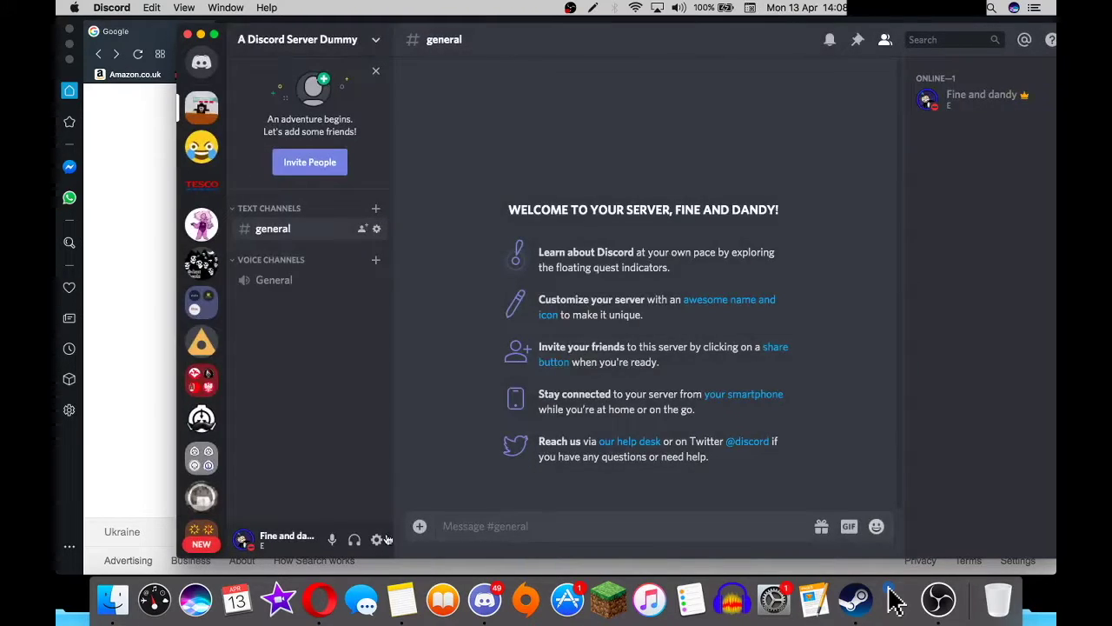
Remove the "Creating the server" item from the checklist in Notes and highlight the Roles item.
{"action": "left_click", "coordinate": [403, 599]}
{"action": "left_click_drag", "start_coordinate": [588, 119], "coordinate": [379, 120]}
{"action": "key", "text": "BackSpace"}
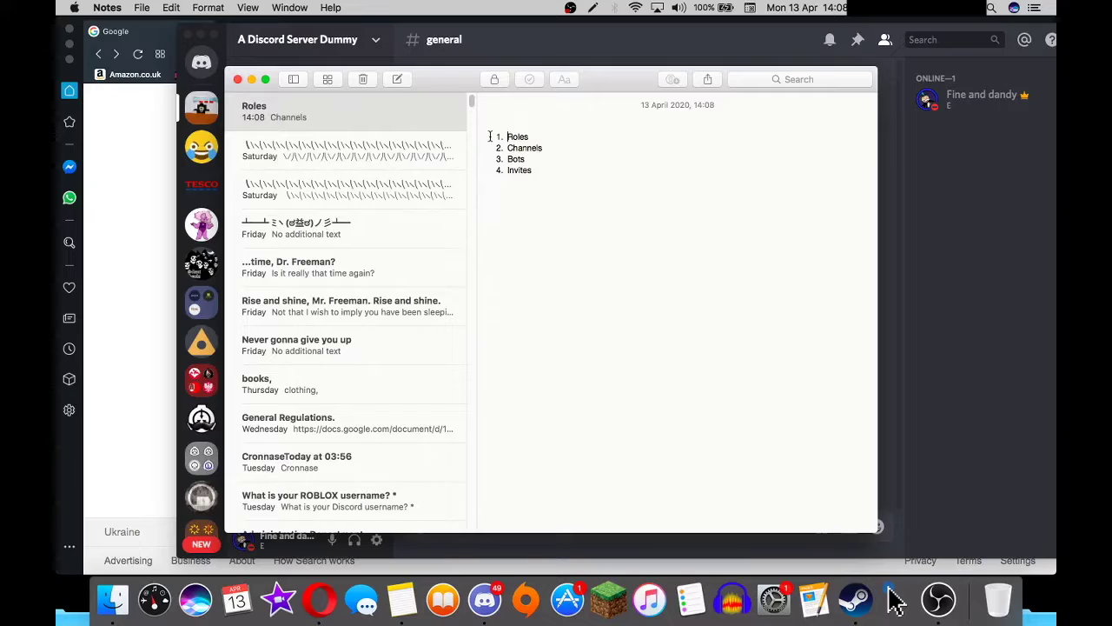
{"action": "key", "text": "BackSpace"}
{"action": "left_click", "coordinate": [545, 133]}
{"action": "double_click", "coordinate": [522, 137]}
Switch to Discord, open the server's role settings and create a role named "owner kid".
{"action": "left_click", "coordinate": [532, 52]}
{"action": "left_click", "coordinate": [322, 41]}
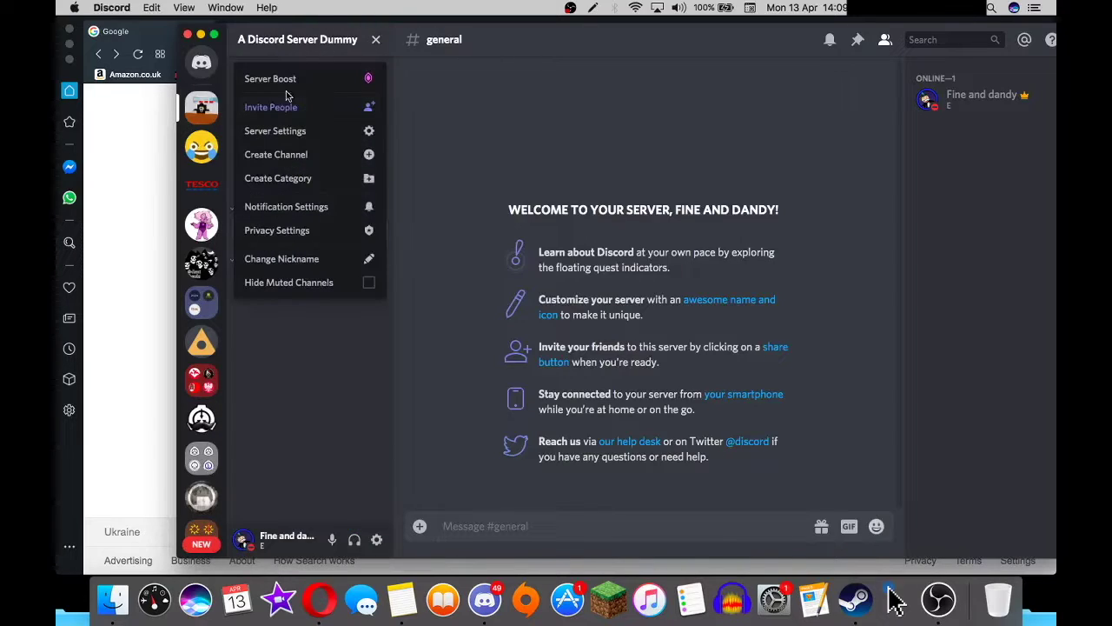
{"action": "left_click", "coordinate": [275, 129]}
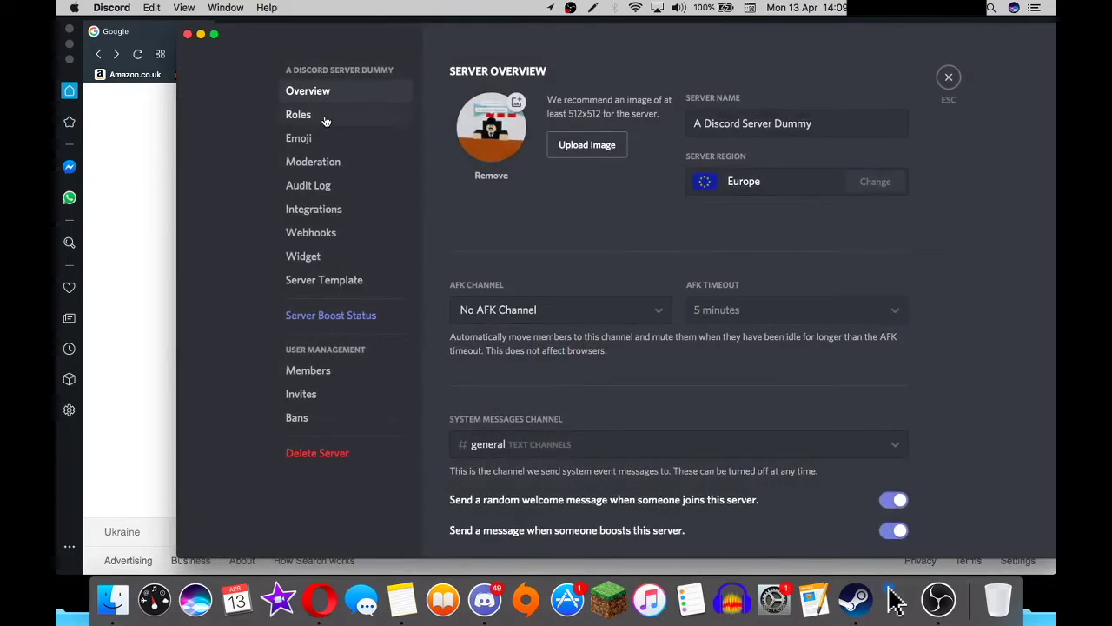
{"action": "left_click", "coordinate": [281, 117]}
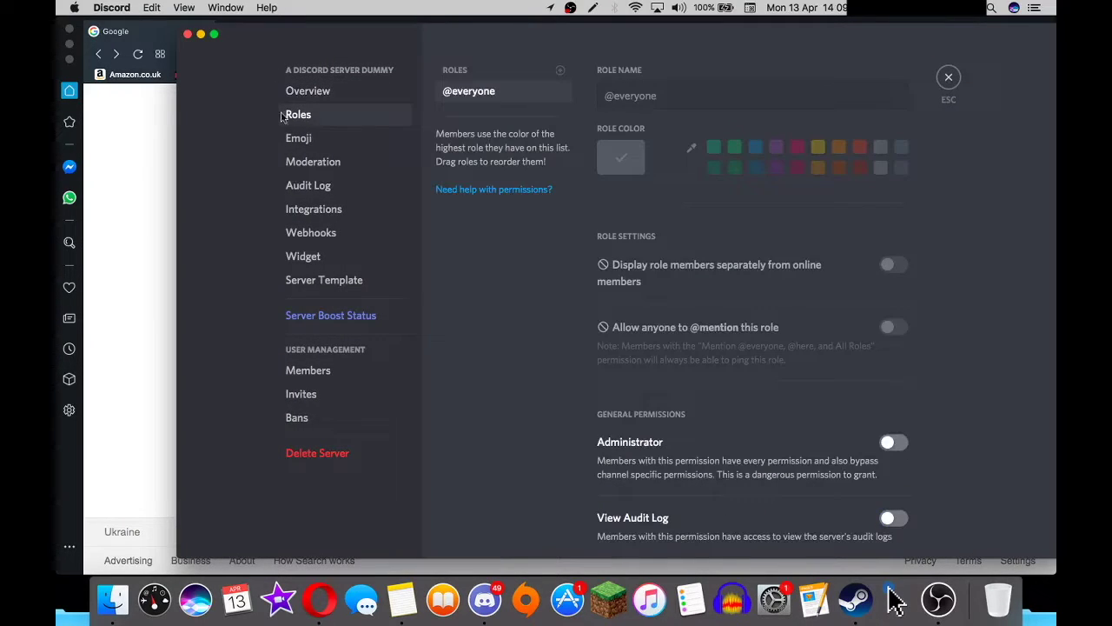
{"action": "left_click", "coordinate": [561, 72]}
{"action": "left_click", "coordinate": [674, 103]}
{"action": "key", "text": "super+a"}
{"action": "type", "text": "owne"}
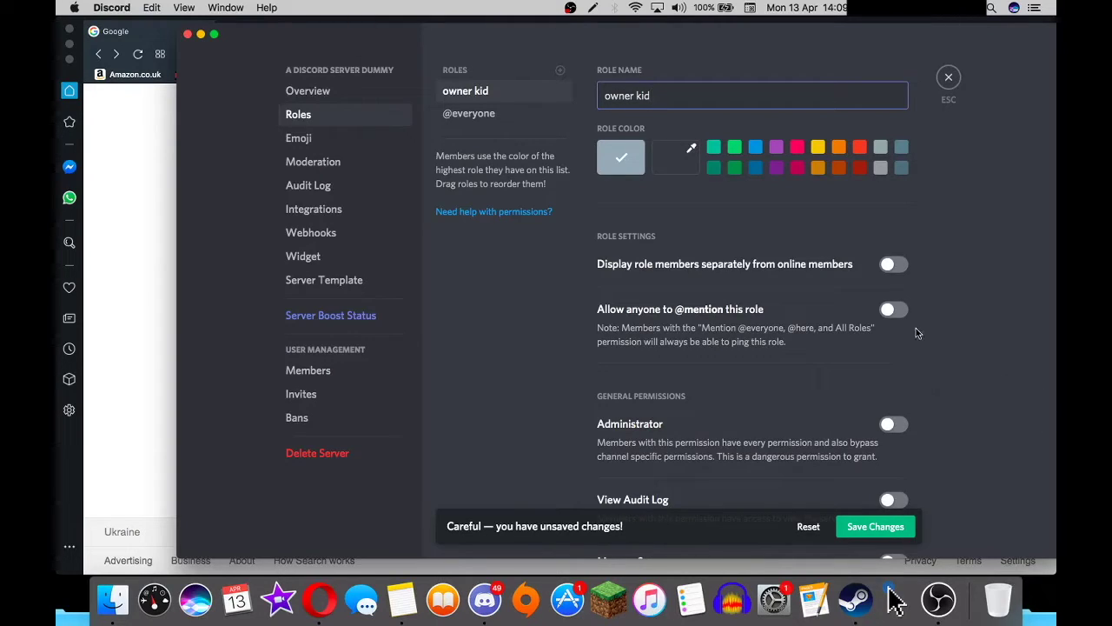
Display owner kid members separately from online members, grant the role Administrator, save the changes and leave the settings.
{"action": "left_click", "coordinate": [895, 265]}
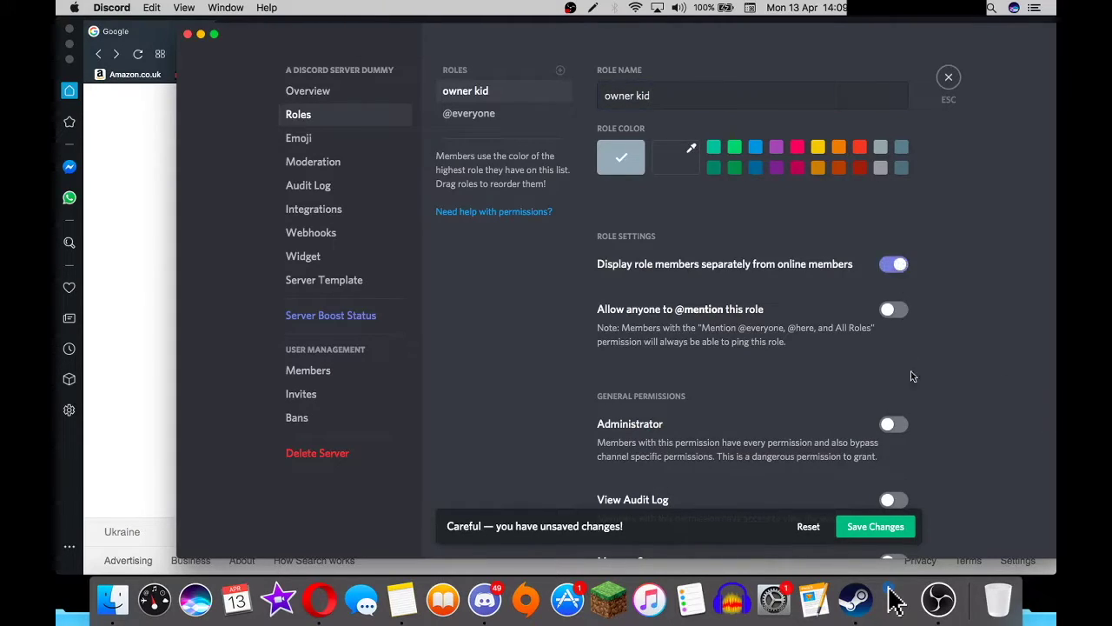
{"action": "left_click", "coordinate": [893, 424]}
{"action": "left_click", "coordinate": [870, 525]}
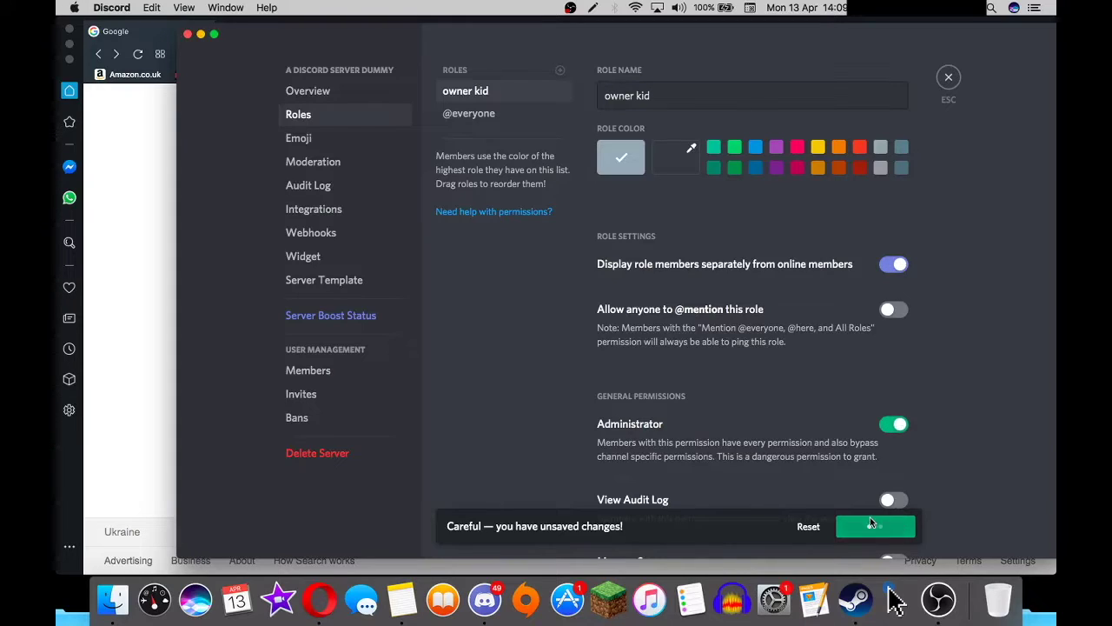
{"action": "left_click", "coordinate": [948, 79]}
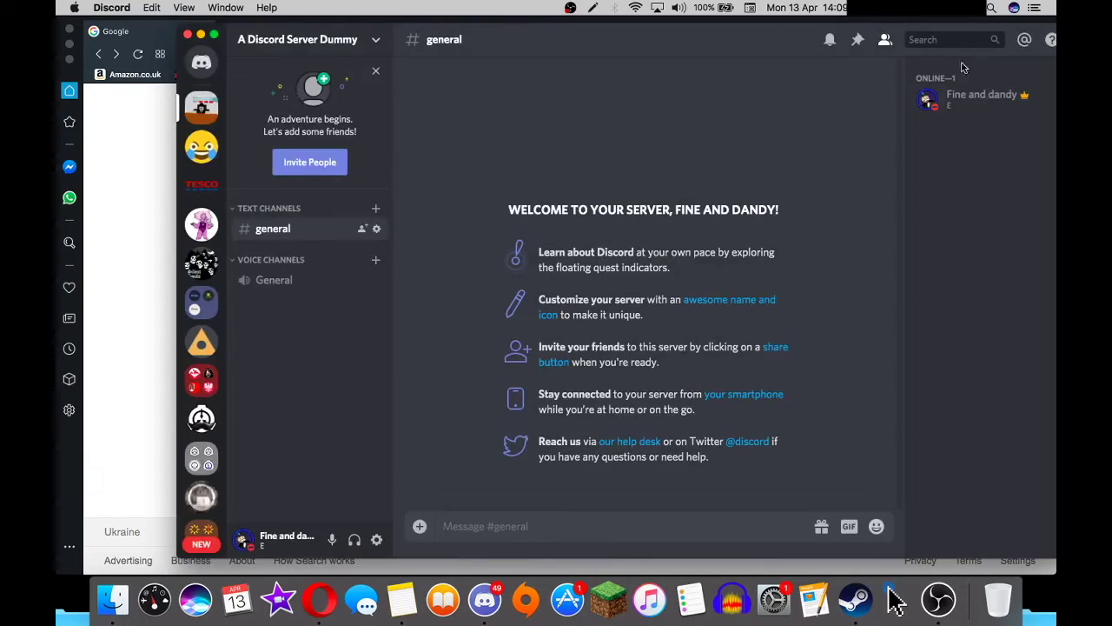
Assign the owner kid role to the server owner from their profile in the member list.
{"action": "left_click", "coordinate": [969, 100]}
{"action": "left_click_drag", "start_coordinate": [720, 45], "coordinate": [593, 38]}
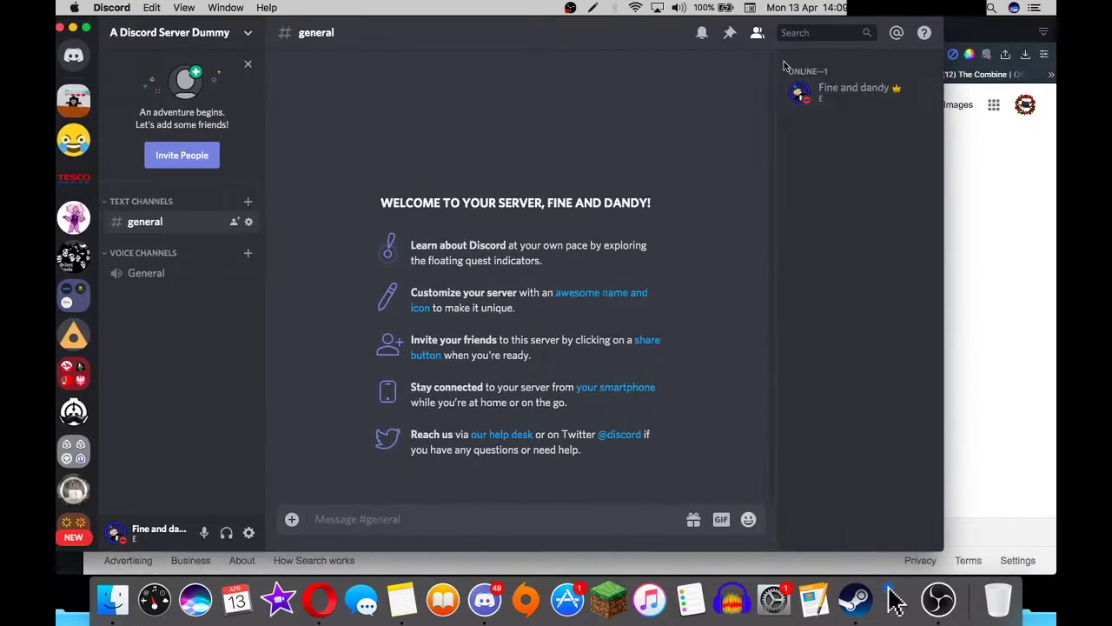
{"action": "left_click", "coordinate": [854, 89]}
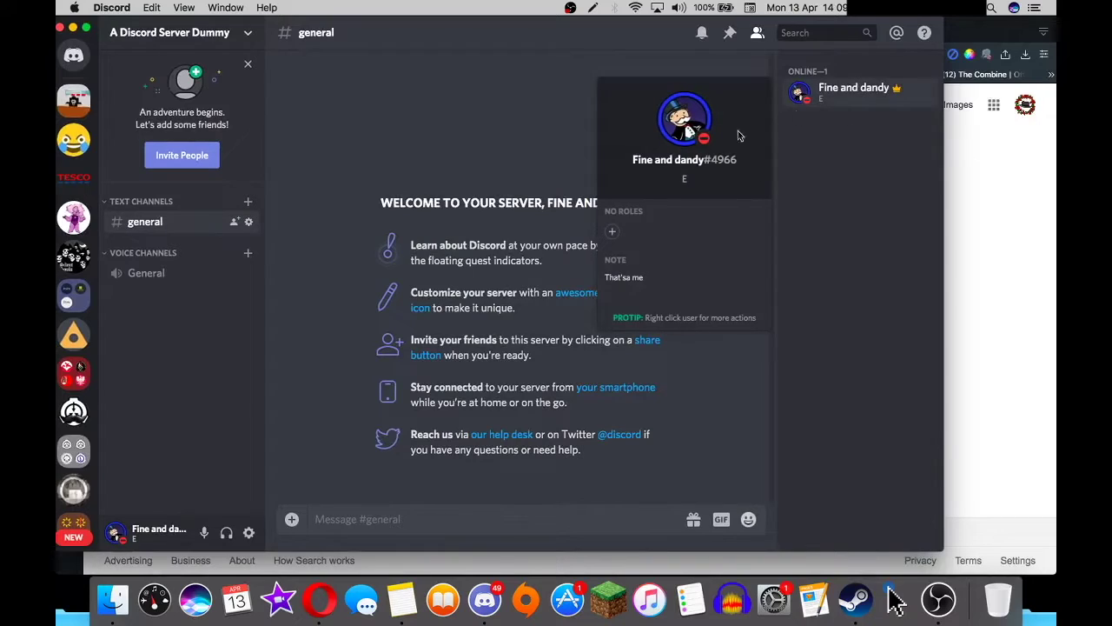
{"action": "left_click", "coordinate": [613, 233]}
{"action": "left_click", "coordinate": [565, 297]}
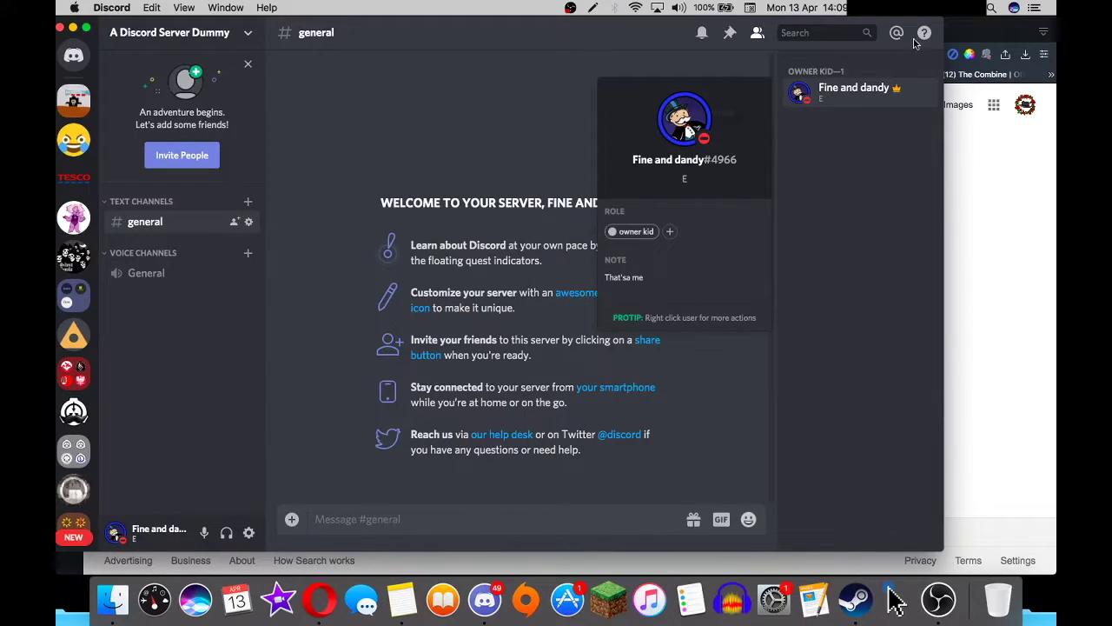
{"action": "left_click", "coordinate": [222, 61]}
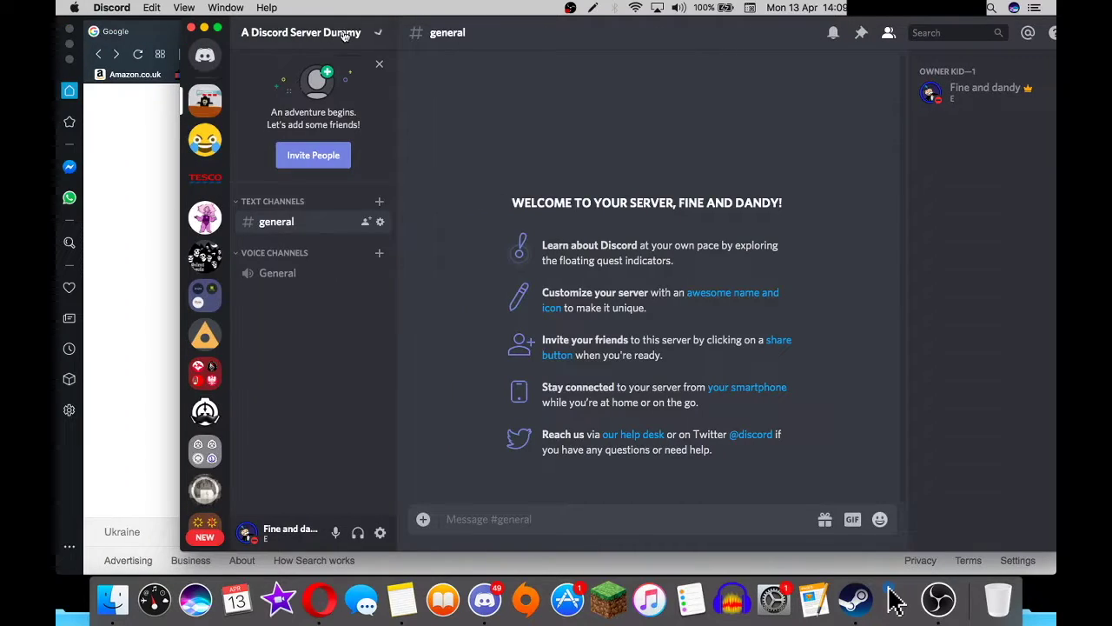
Change the owner kid role's color to dark gold, save the change and leave the server settings.
{"action": "left_click", "coordinate": [337, 33]}
{"action": "left_click", "coordinate": [302, 122]}
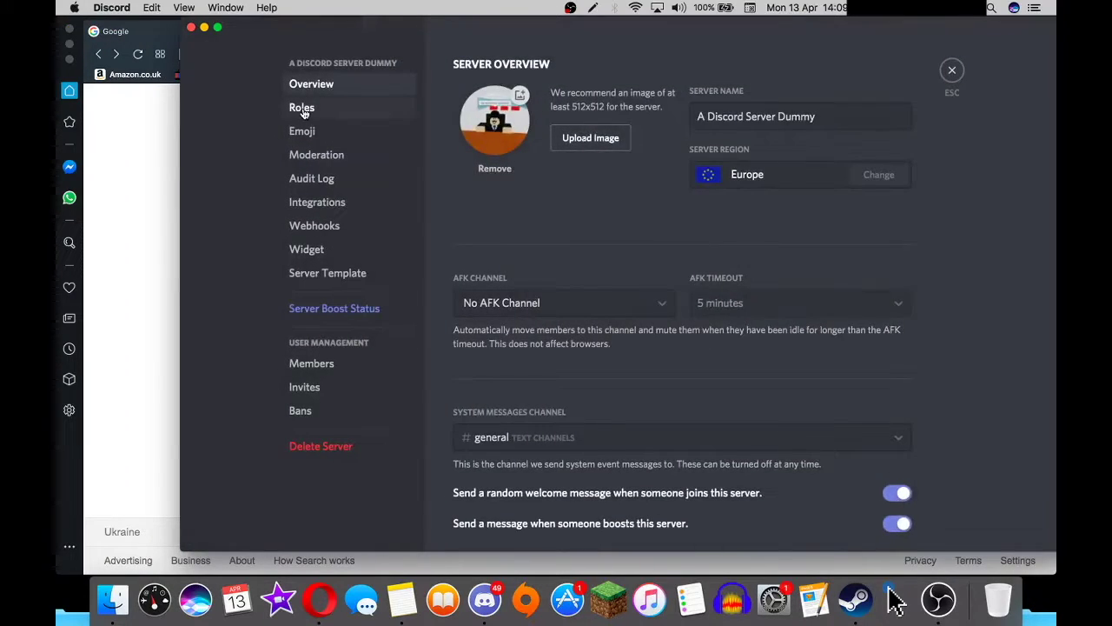
{"action": "left_click", "coordinate": [299, 107]}
{"action": "left_click", "coordinate": [502, 84]}
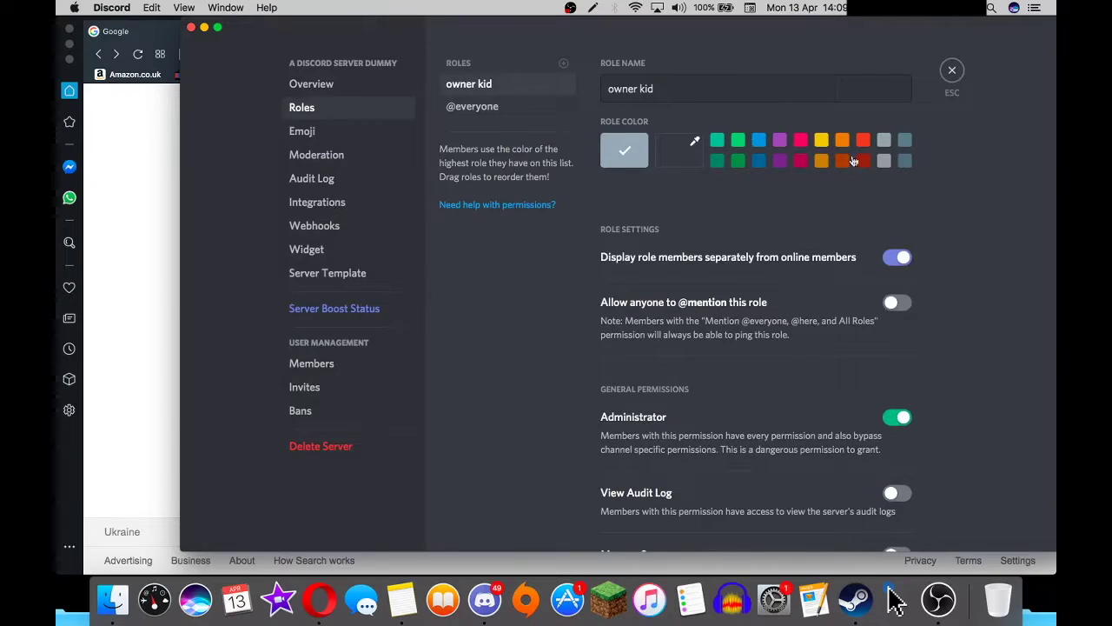
{"action": "left_click", "coordinate": [821, 161]}
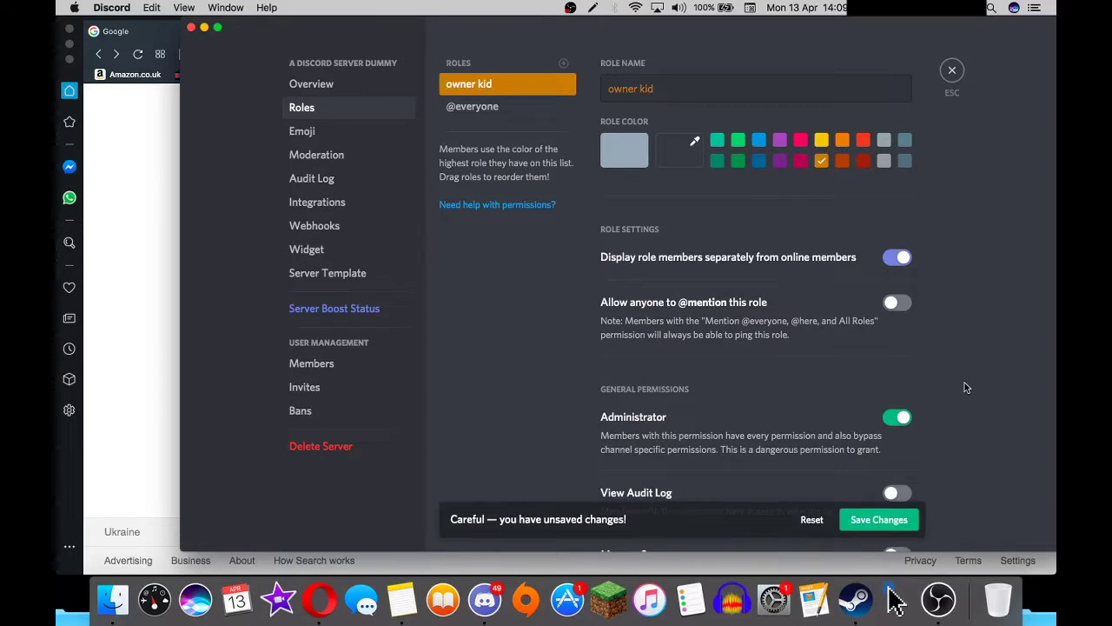
{"action": "left_click", "coordinate": [895, 520]}
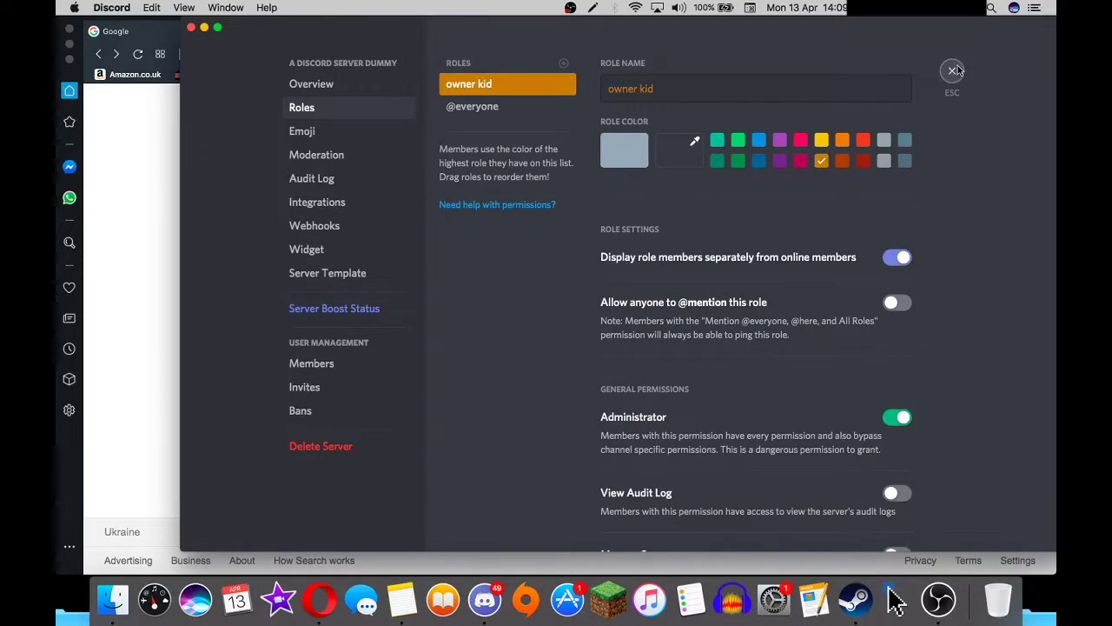
{"action": "left_click", "coordinate": [952, 70]}
Send the message "When you type in chat" in the general channel and highlight the sender's colored name.
{"action": "left_click", "coordinate": [622, 529]}
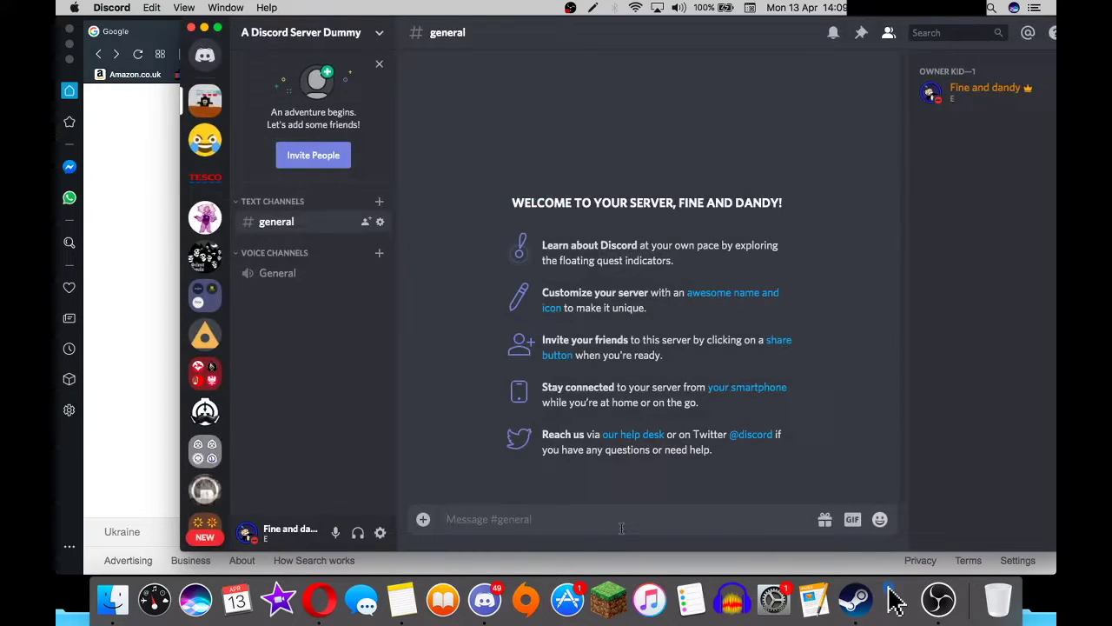
{"action": "type", "text": "When you type in ch"}
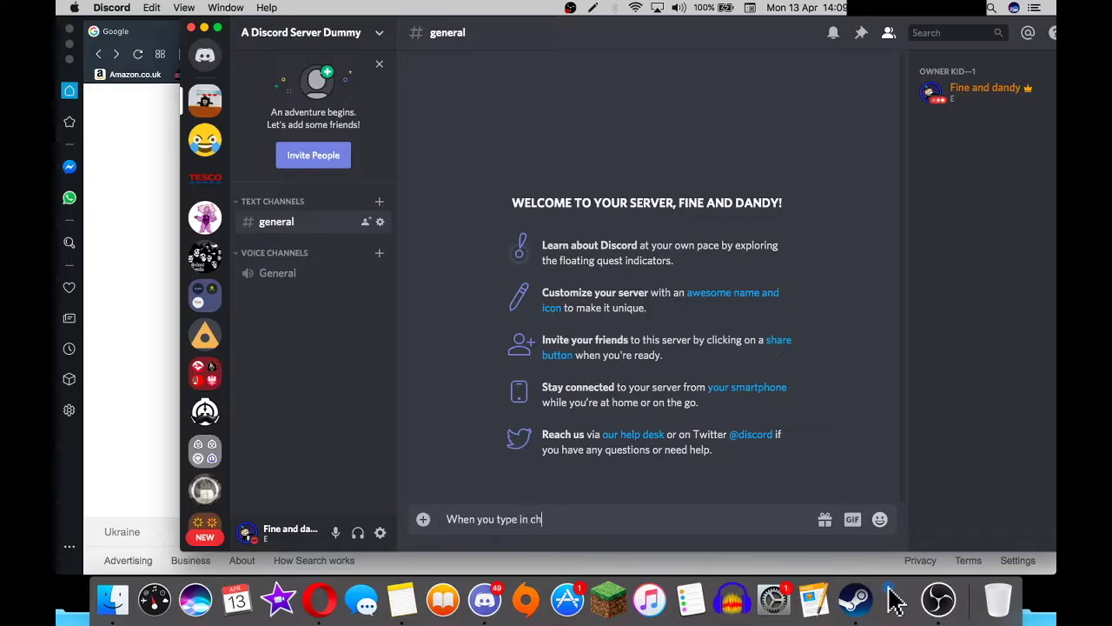
{"action": "type", "text": "at"}
{"action": "key", "text": "Return"}
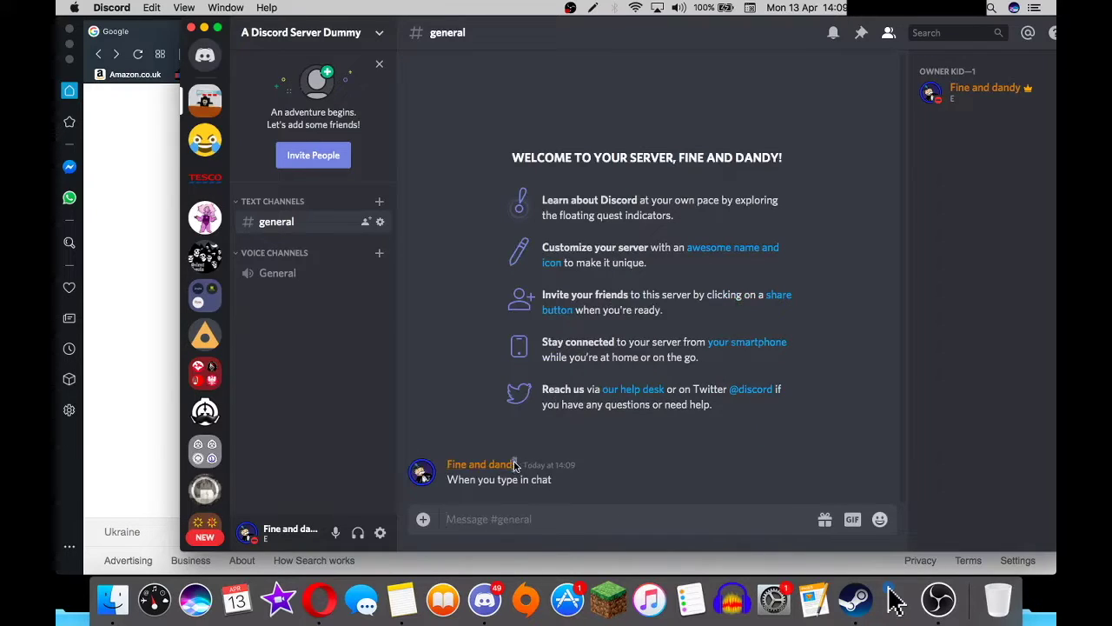
{"action": "left_click_drag", "start_coordinate": [514, 467], "coordinate": [437, 464]}
Return to the server's role settings and create two roles named "Admin" and "Mod".
{"action": "left_click", "coordinate": [297, 35]}
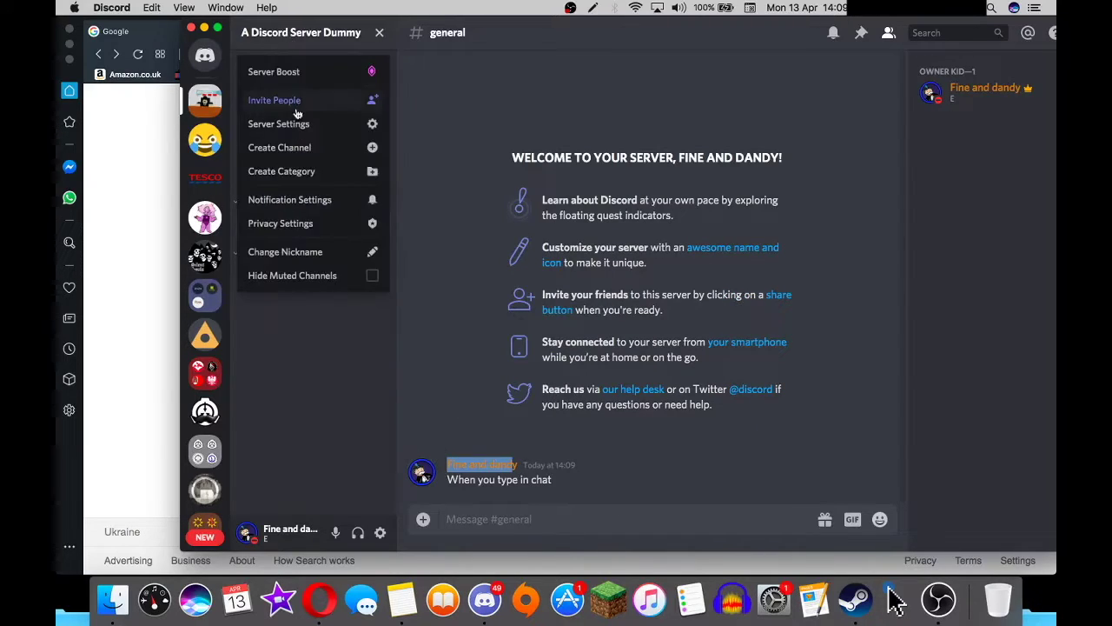
{"action": "left_click", "coordinate": [296, 124]}
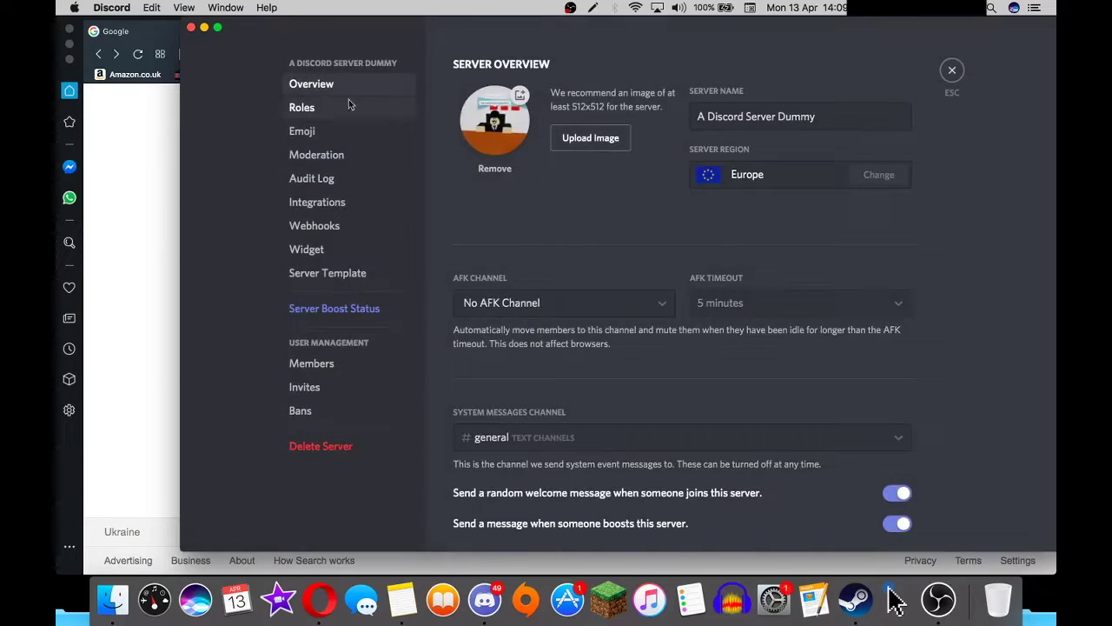
{"action": "left_click", "coordinate": [304, 107]}
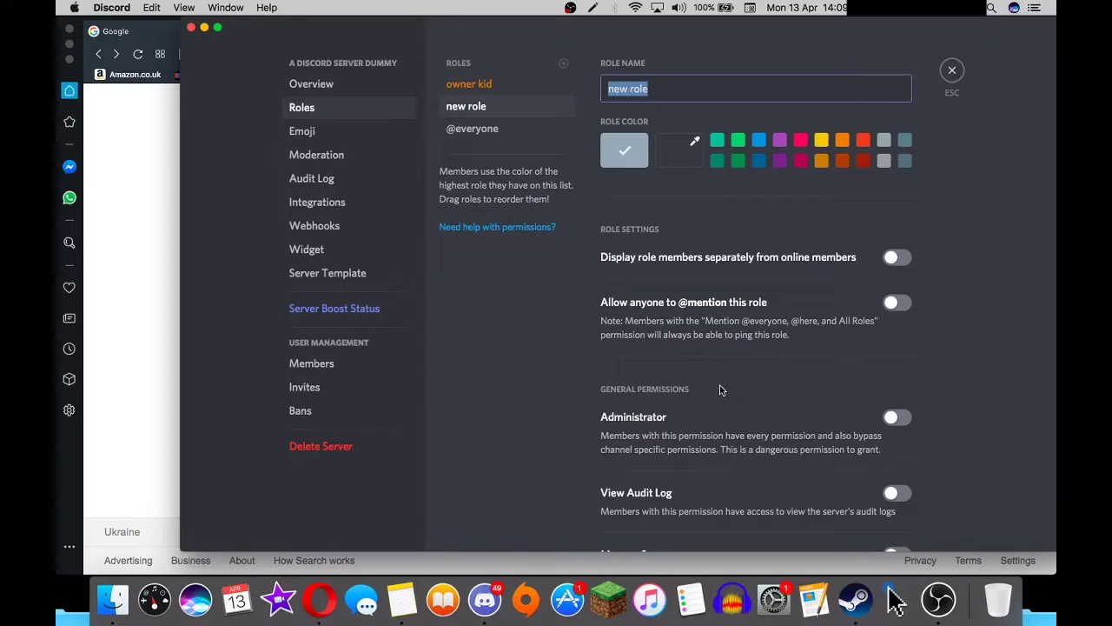
{"action": "type", "text": "Admin"}
{"action": "left_click", "coordinate": [564, 62]}
{"action": "type", "text": "Mod"}
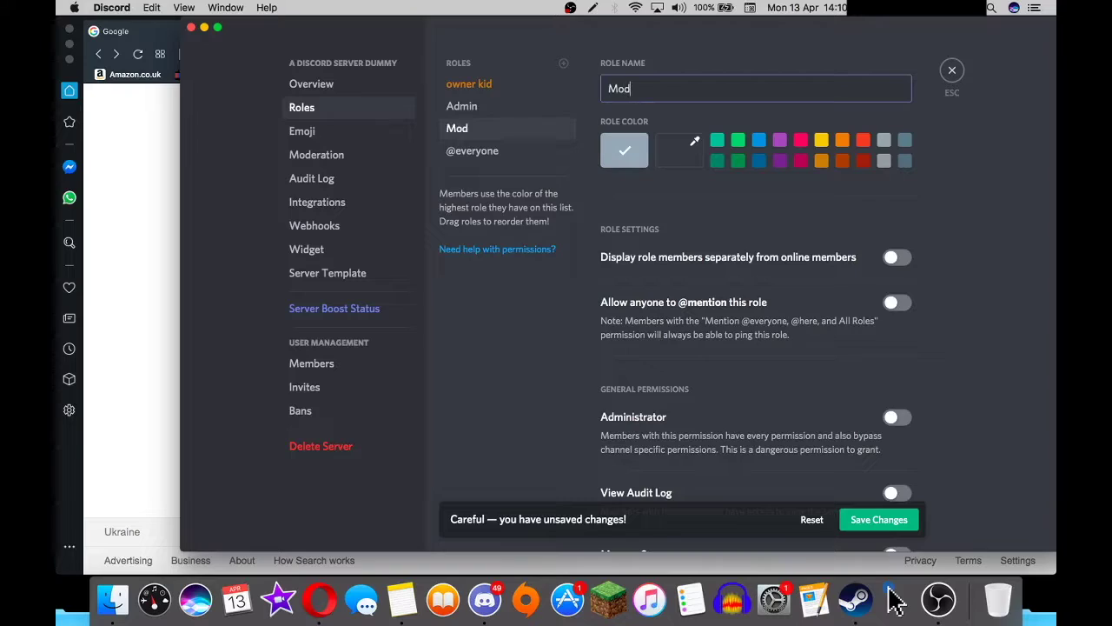
Add two more roles named "Cool Kid" and "Member" and save the changes.
{"action": "left_click", "coordinate": [568, 62]}
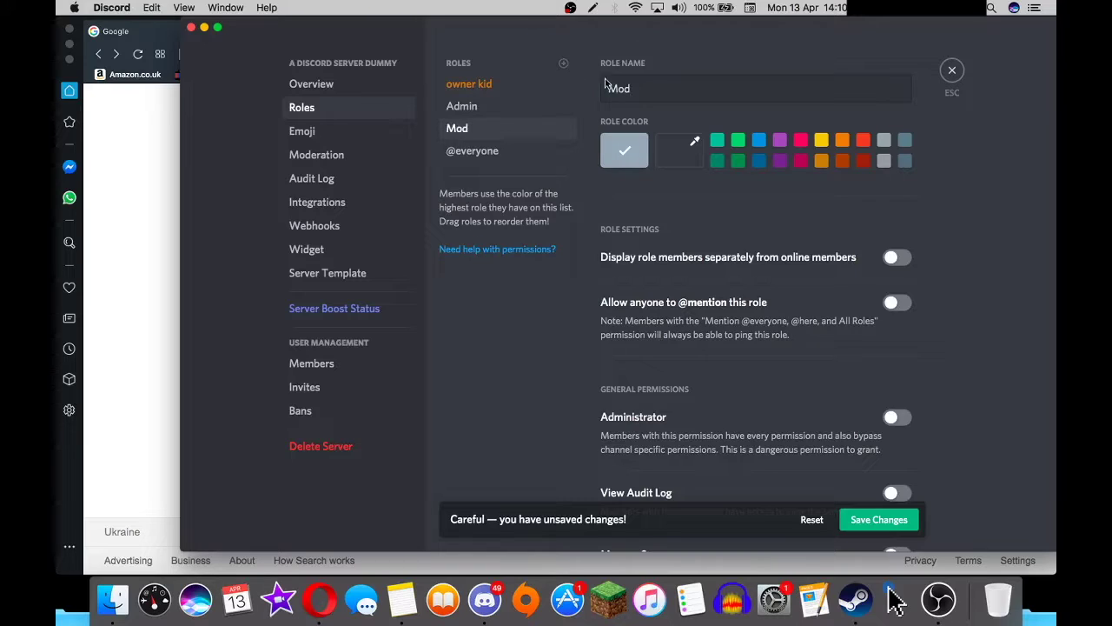
{"action": "type", "text": "Cool Ki"}
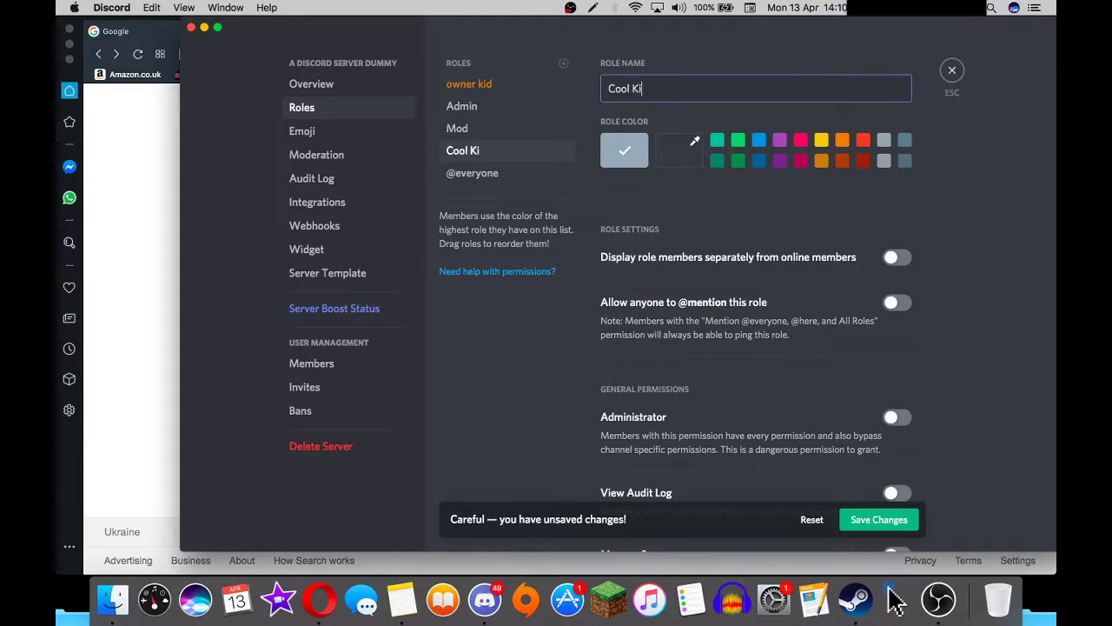
{"action": "type", "text": "d"}
{"action": "left_click", "coordinate": [563, 63]}
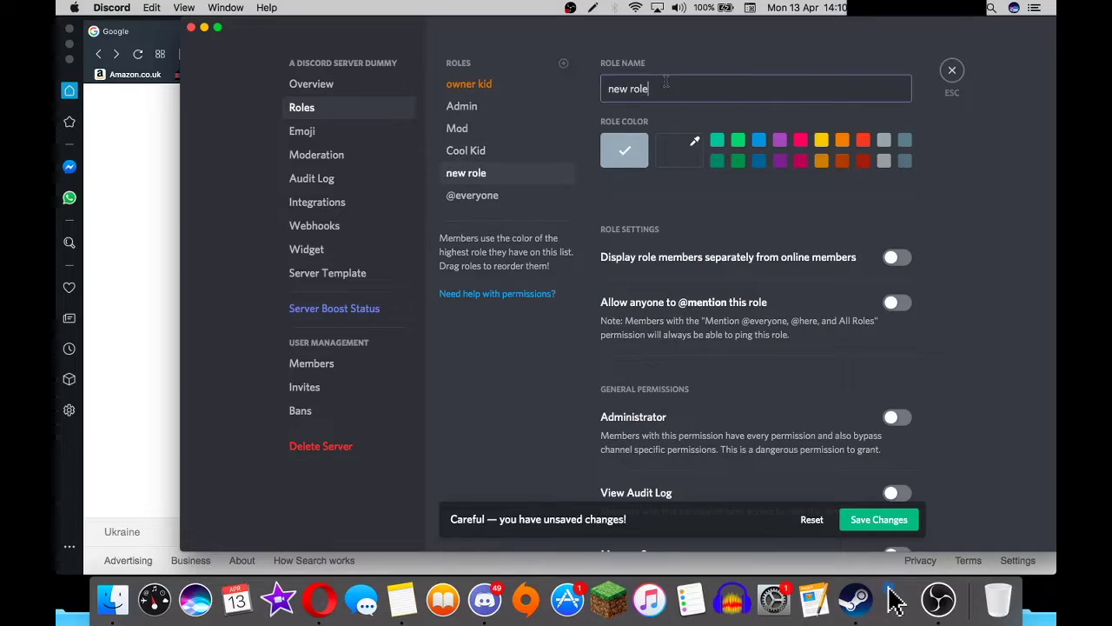
{"action": "type", "text": "Member"}
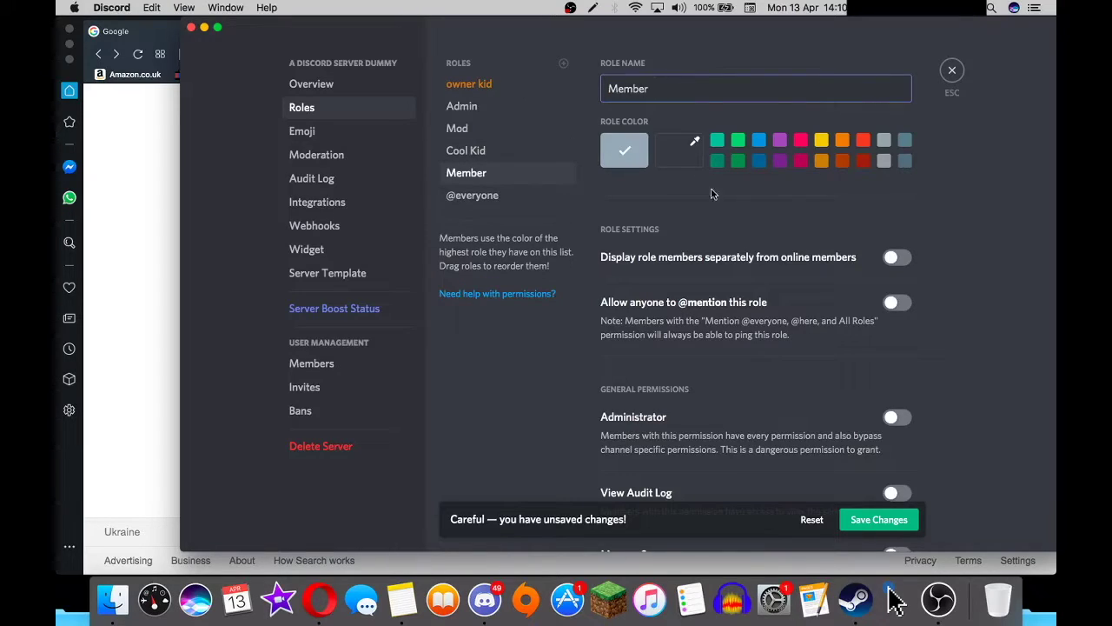
{"action": "left_click", "coordinate": [858, 521]}
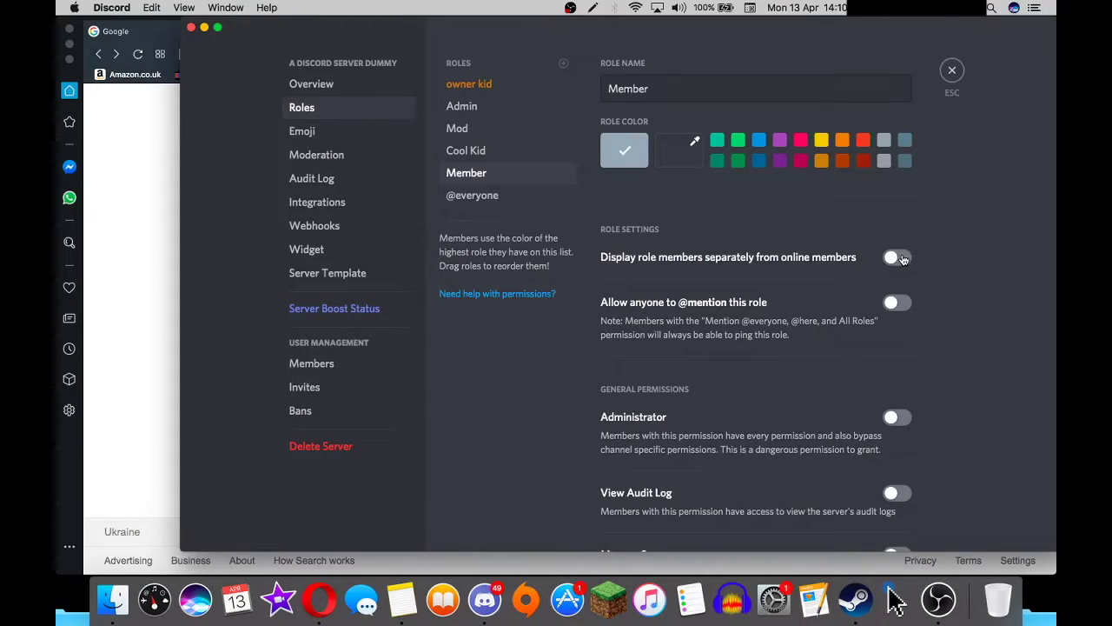
Display the Member, Mod and Admin roles separately from online members and save the changes.
{"action": "left_click", "coordinate": [899, 257]}
{"action": "left_click", "coordinate": [491, 154]}
{"action": "left_click", "coordinate": [490, 138]}
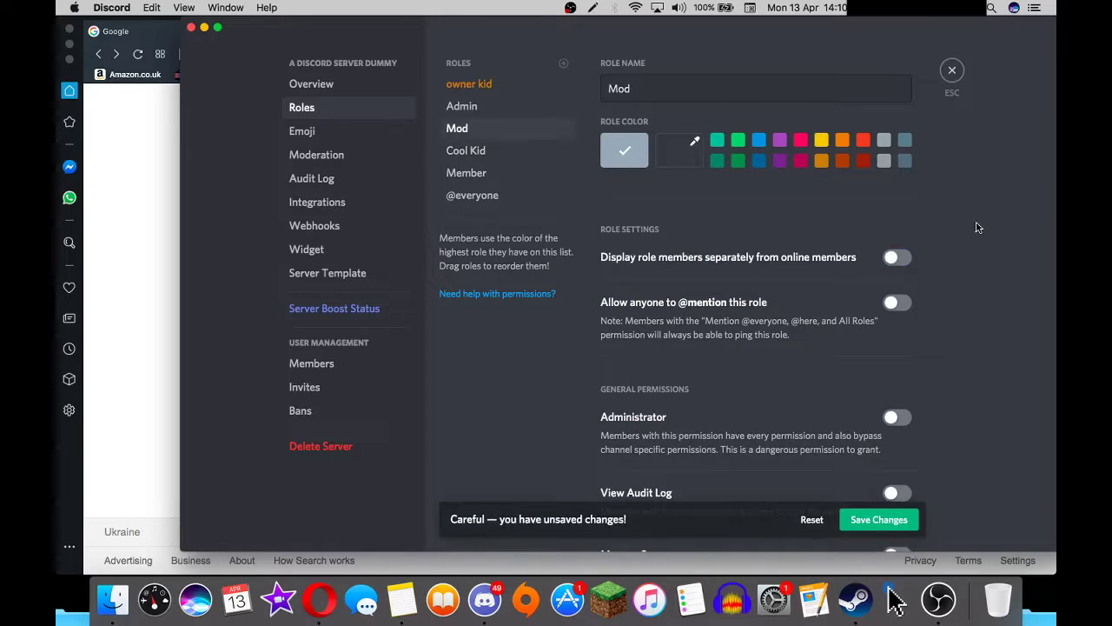
{"action": "left_click", "coordinate": [898, 258]}
{"action": "left_click", "coordinate": [504, 107]}
{"action": "left_click", "coordinate": [890, 257]}
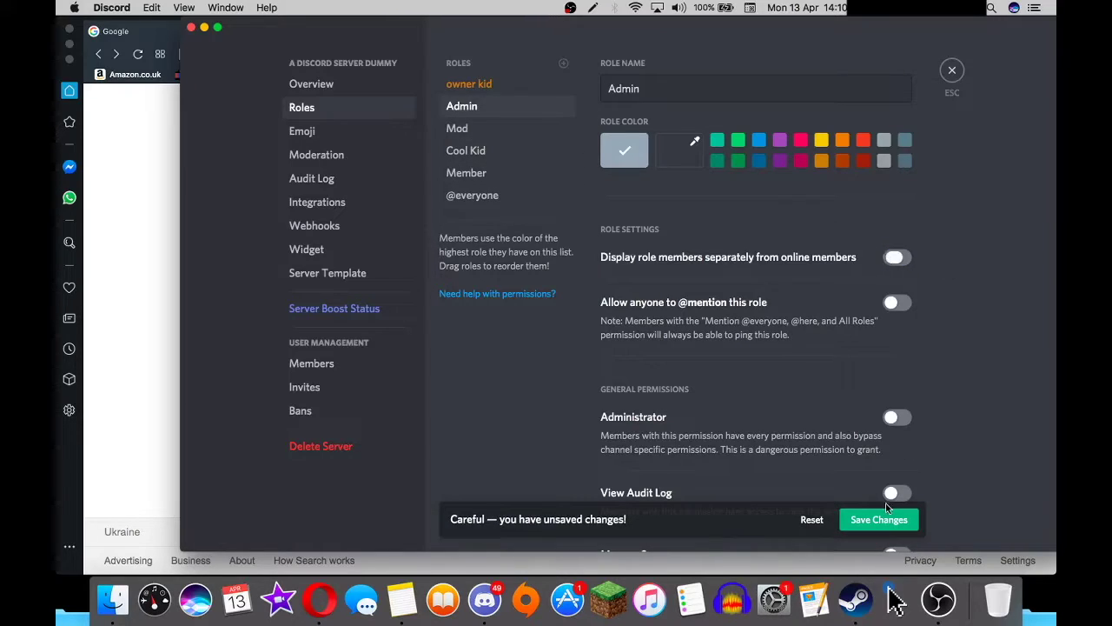
{"action": "left_click", "coordinate": [875, 522]}
Grant the Mod role the View Audit Log, Kick Members and Manage Roles permissions and save the changes.
{"action": "left_click", "coordinate": [458, 128]}
{"action": "scroll", "coordinate": [873, 390], "scroll_direction": "down", "scroll_amount": 3}
{"action": "left_click", "coordinate": [900, 401]}
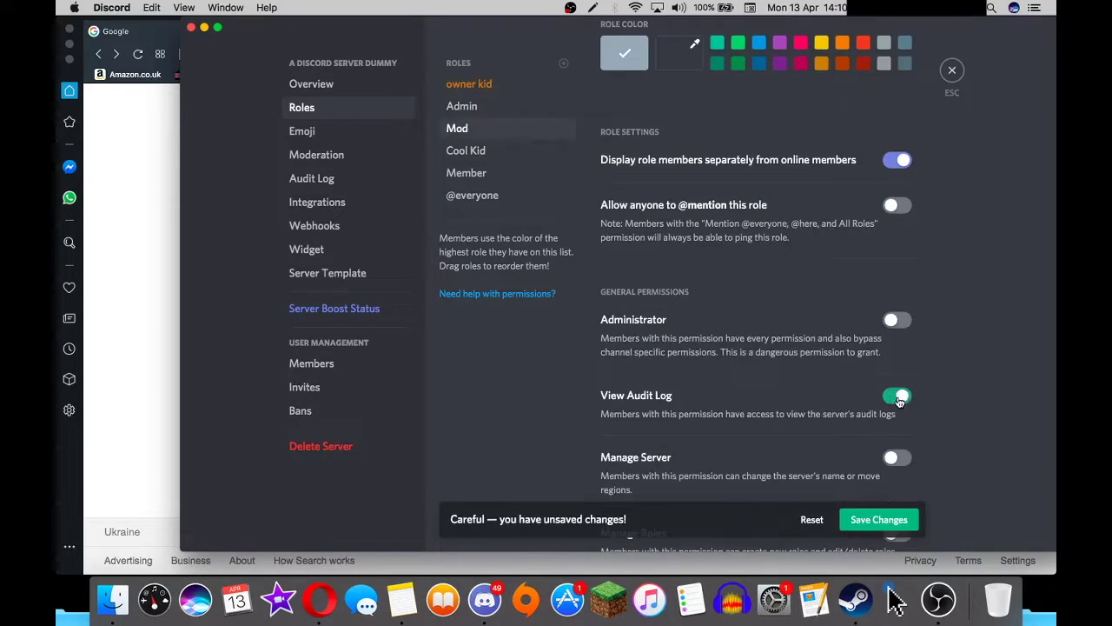
{"action": "scroll", "coordinate": [902, 365], "scroll_direction": "down", "scroll_amount": 10}
{"action": "left_click", "coordinate": [899, 294]}
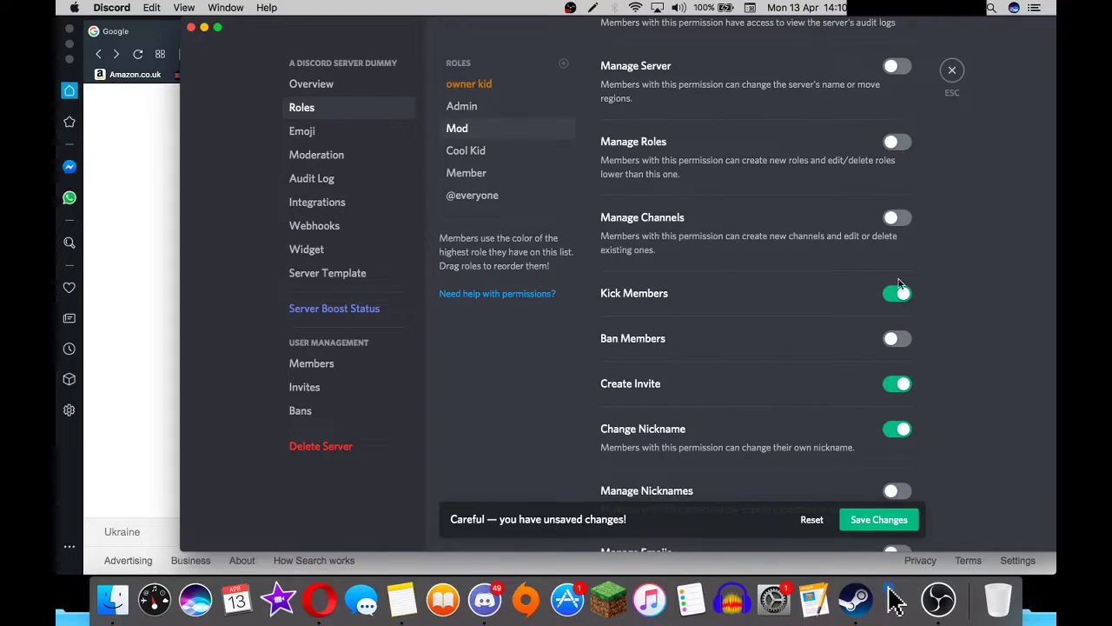
{"action": "left_click", "coordinate": [893, 144]}
{"action": "left_click", "coordinate": [887, 518]}
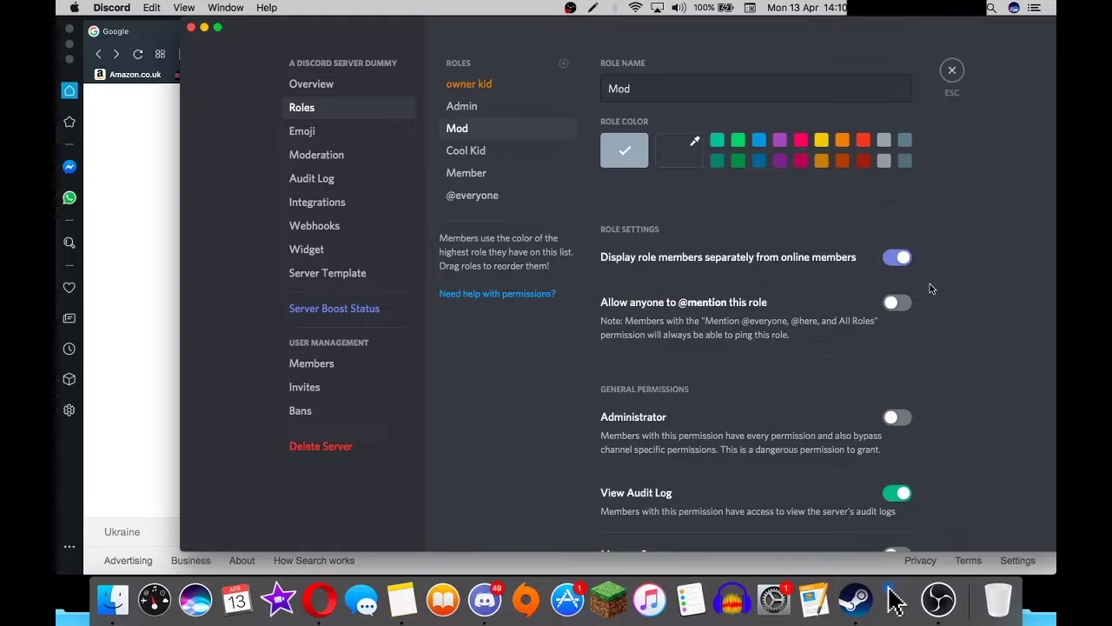
Look through the Mod role's permissions down to the end of the list.
{"action": "scroll", "coordinate": [831, 287], "scroll_direction": "down", "scroll_amount": 3}
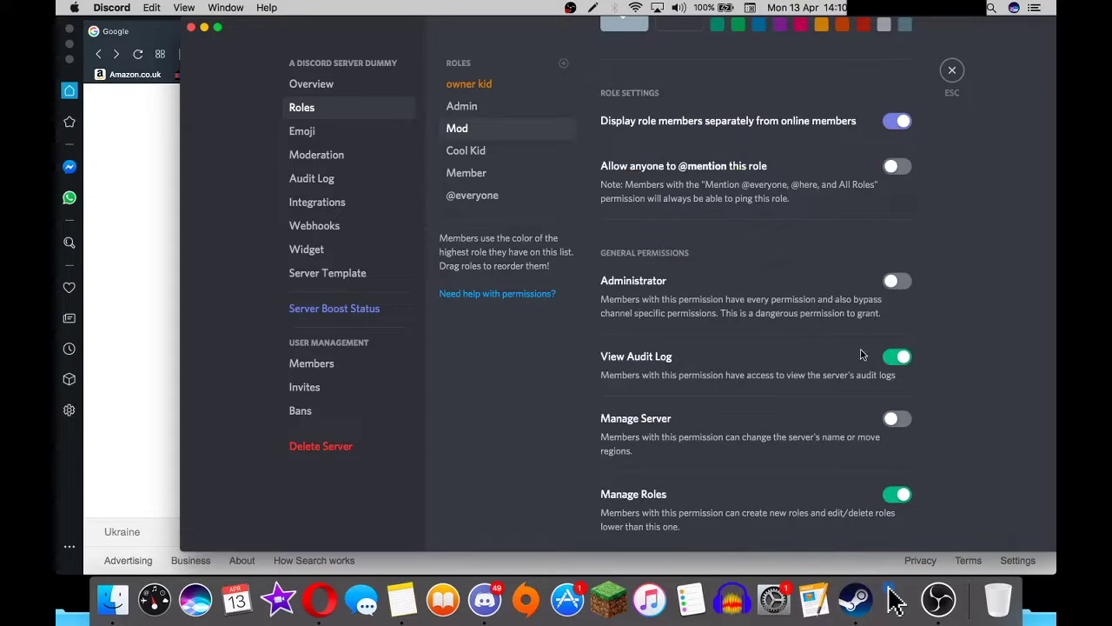
{"action": "left_click_drag", "start_coordinate": [437, 14], "coordinate": [312, 15]}
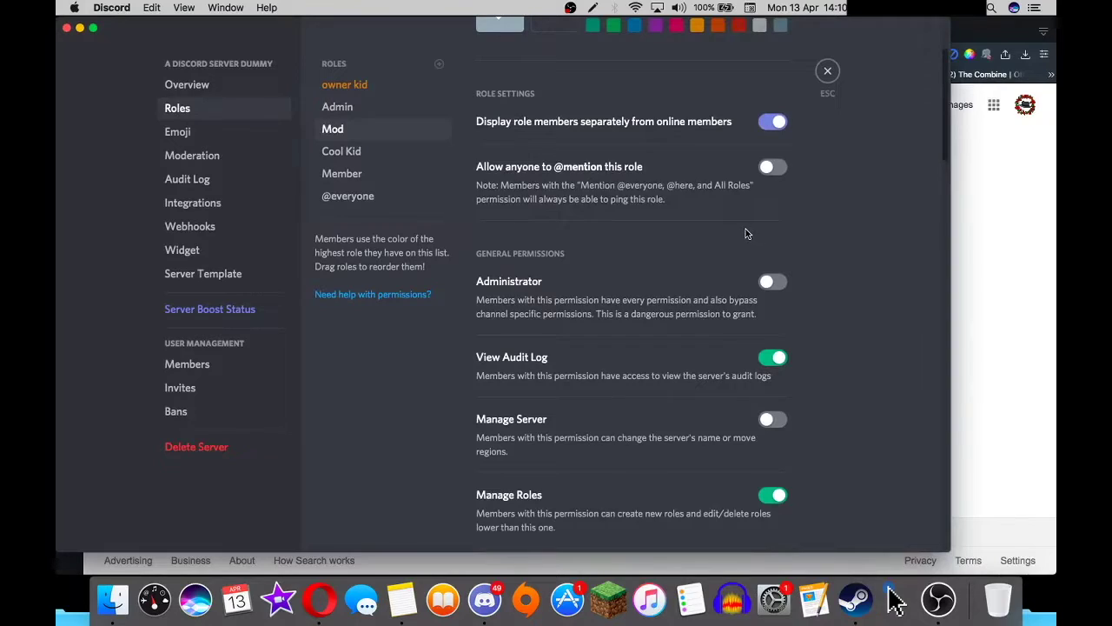
{"action": "scroll", "coordinate": [746, 231], "scroll_direction": "down", "scroll_amount": 15}
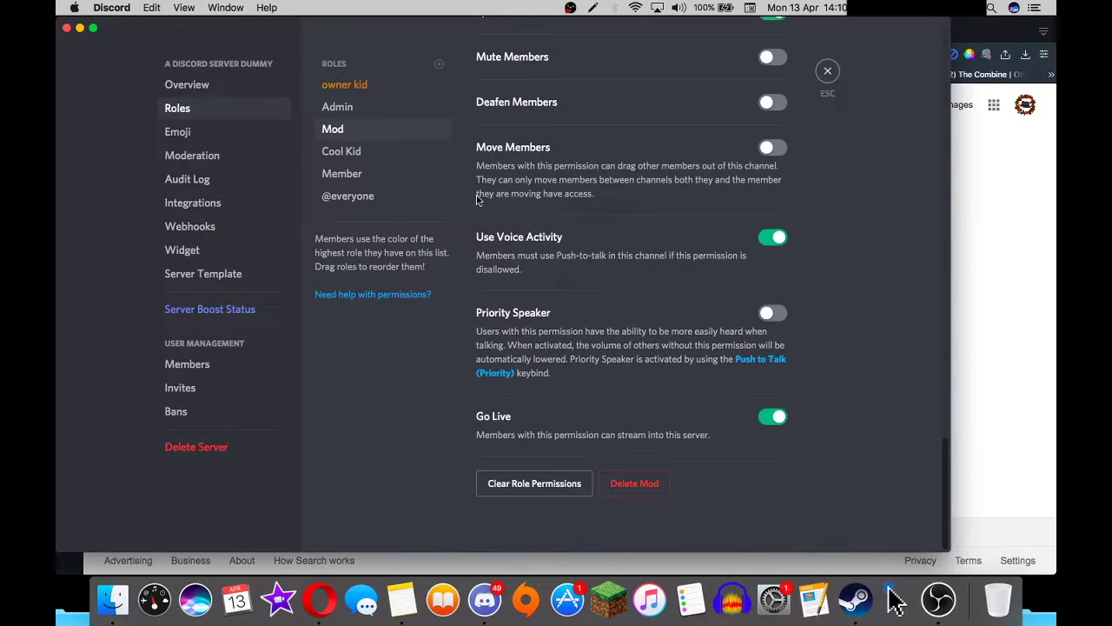
Review the Mod role's general, text and voice permissions once more from the start of the list.
{"action": "scroll", "coordinate": [477, 200], "scroll_direction": "up", "scroll_amount": 13}
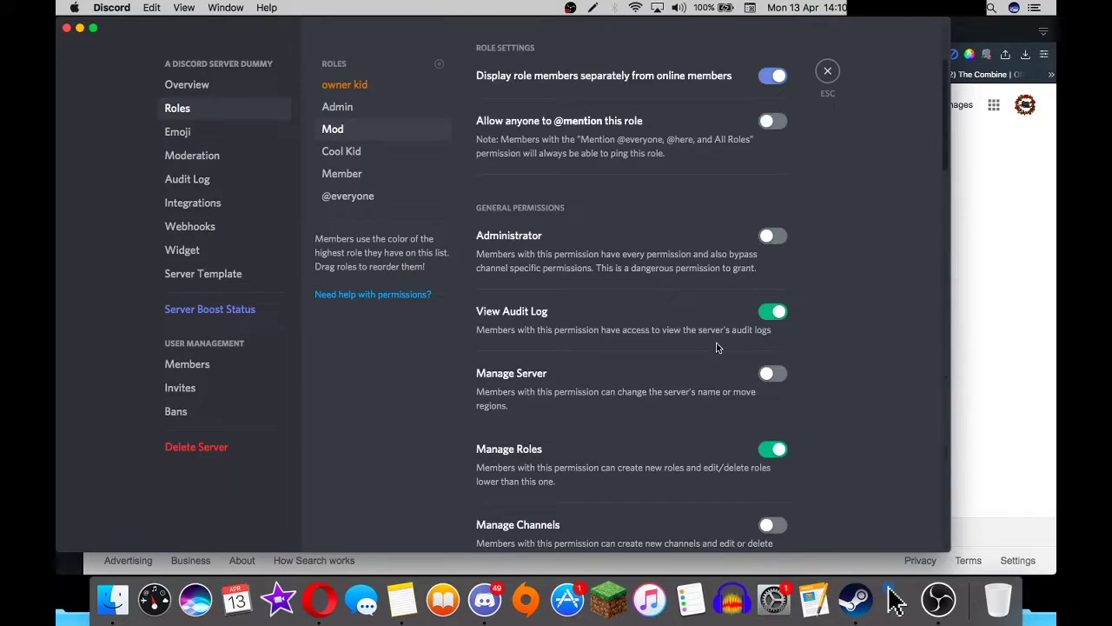
{"action": "scroll", "coordinate": [774, 460], "scroll_direction": "down", "scroll_amount": 3}
{"action": "scroll", "coordinate": [771, 368], "scroll_direction": "down", "scroll_amount": 10}
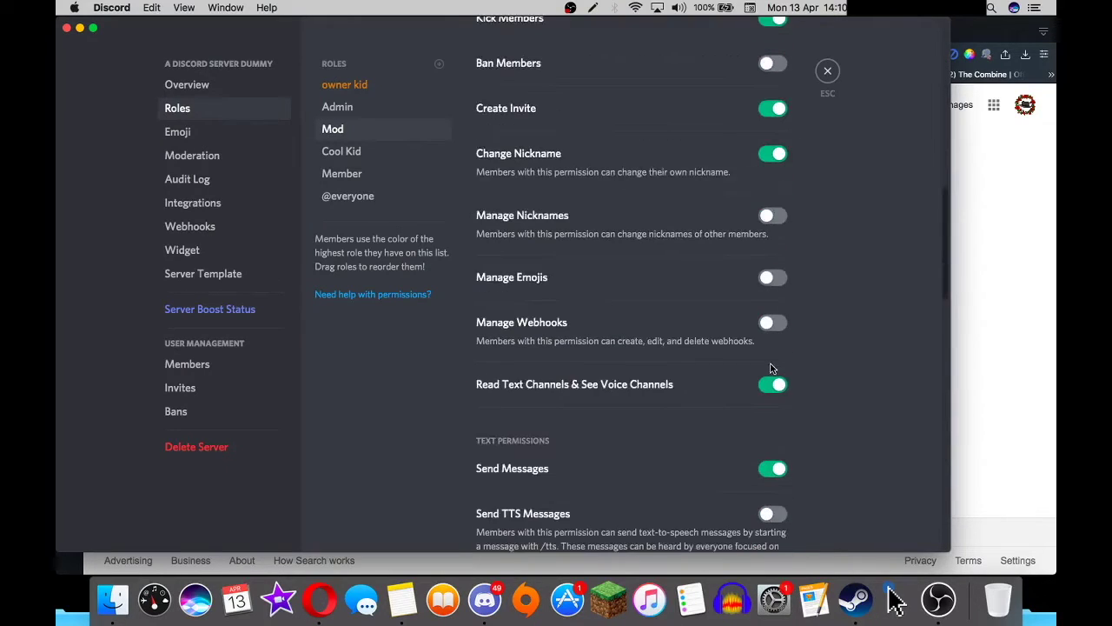
{"action": "scroll", "coordinate": [768, 398], "scroll_direction": "down", "scroll_amount": 10}
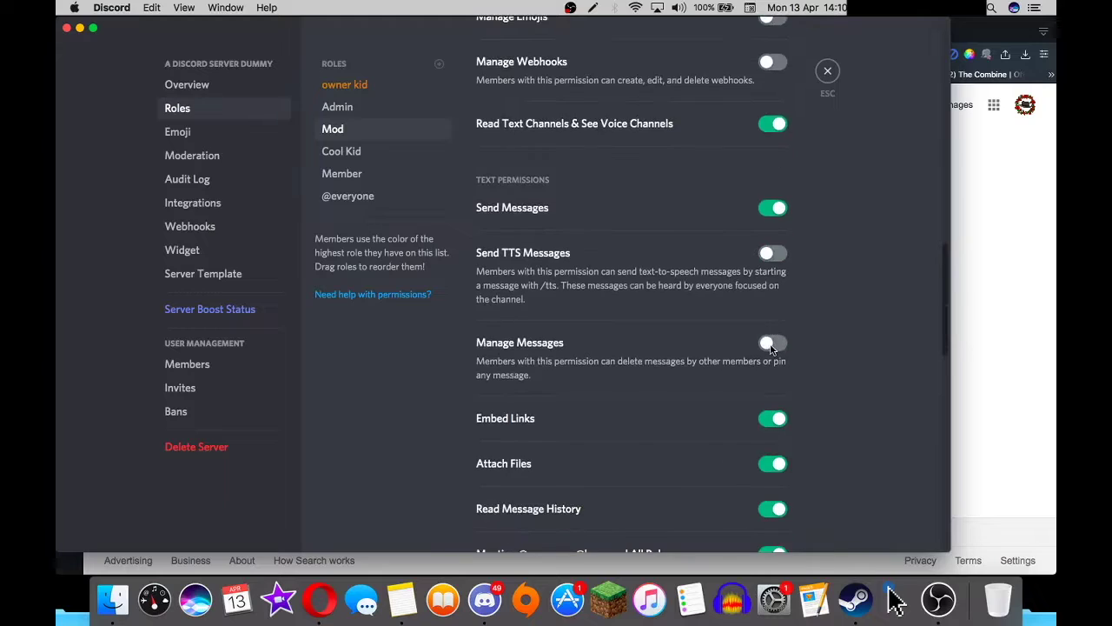
{"action": "scroll", "coordinate": [784, 389], "scroll_direction": "down", "scroll_amount": 16}
{"action": "scroll", "coordinate": [775, 373], "scroll_direction": "up", "scroll_amount": 11}
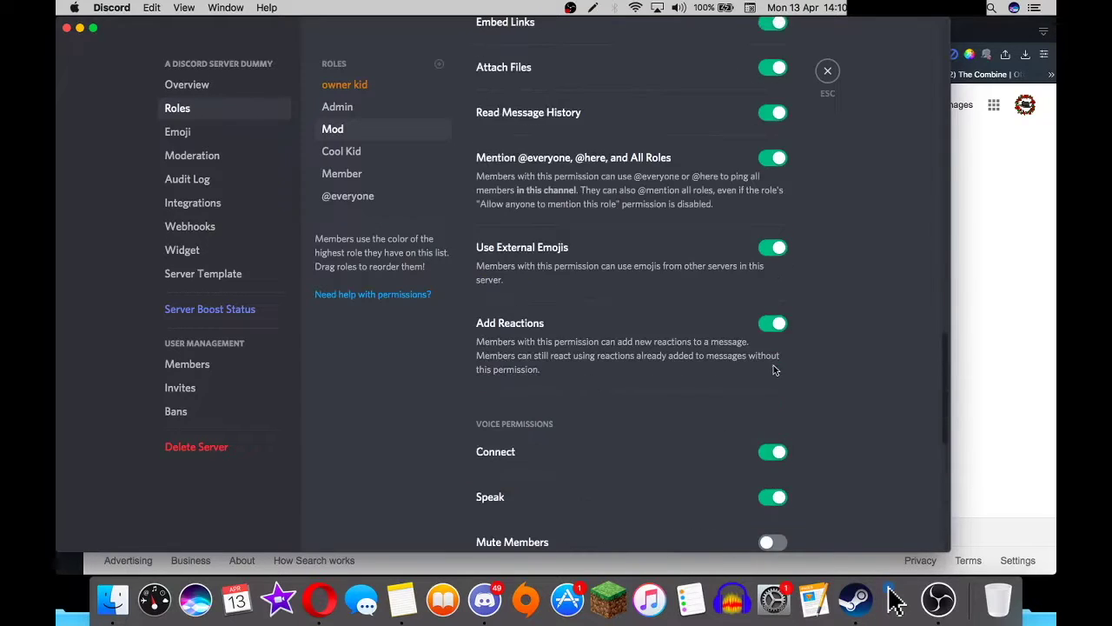
{"action": "scroll", "coordinate": [765, 409], "scroll_direction": "down", "scroll_amount": 3}
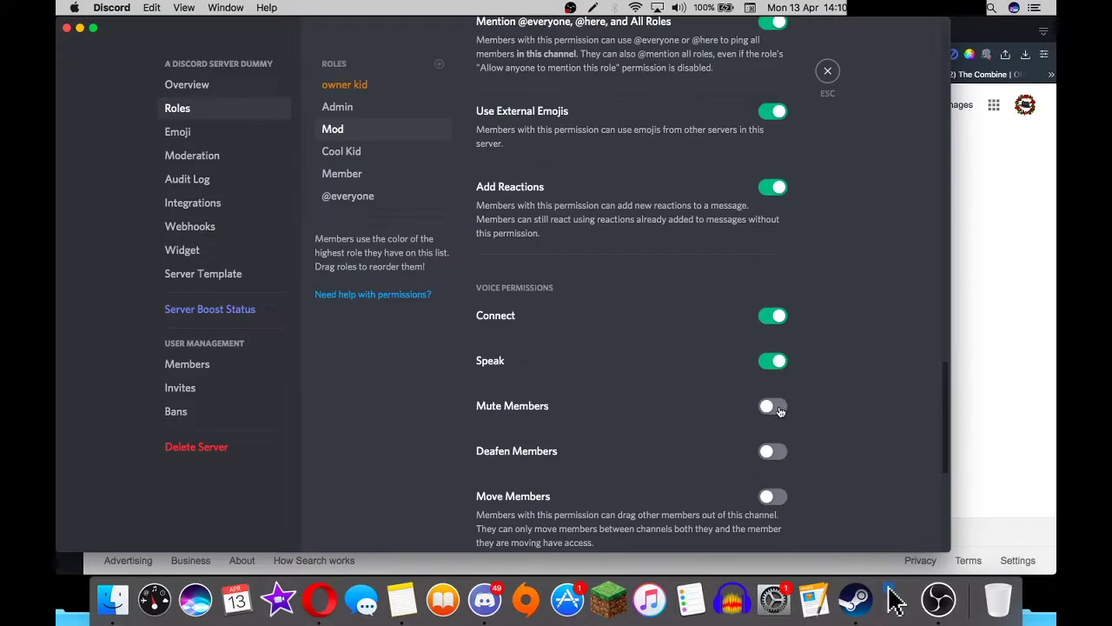
{"action": "scroll", "coordinate": [779, 408], "scroll_direction": "down", "scroll_amount": 4}
{"action": "scroll", "coordinate": [773, 382], "scroll_direction": "up", "scroll_amount": 15}
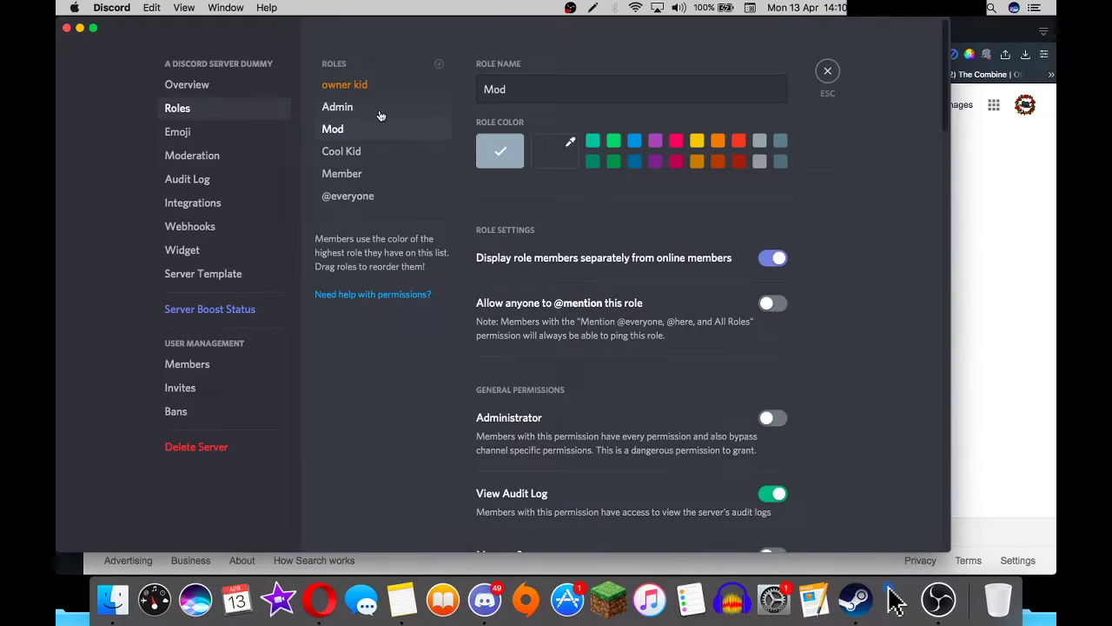
{"action": "left_click", "coordinate": [364, 173]}
{"action": "scroll", "coordinate": [643, 261], "scroll_direction": "down", "scroll_amount": 5}
{"action": "scroll", "coordinate": [643, 261], "scroll_direction": "up", "scroll_amount": 5}
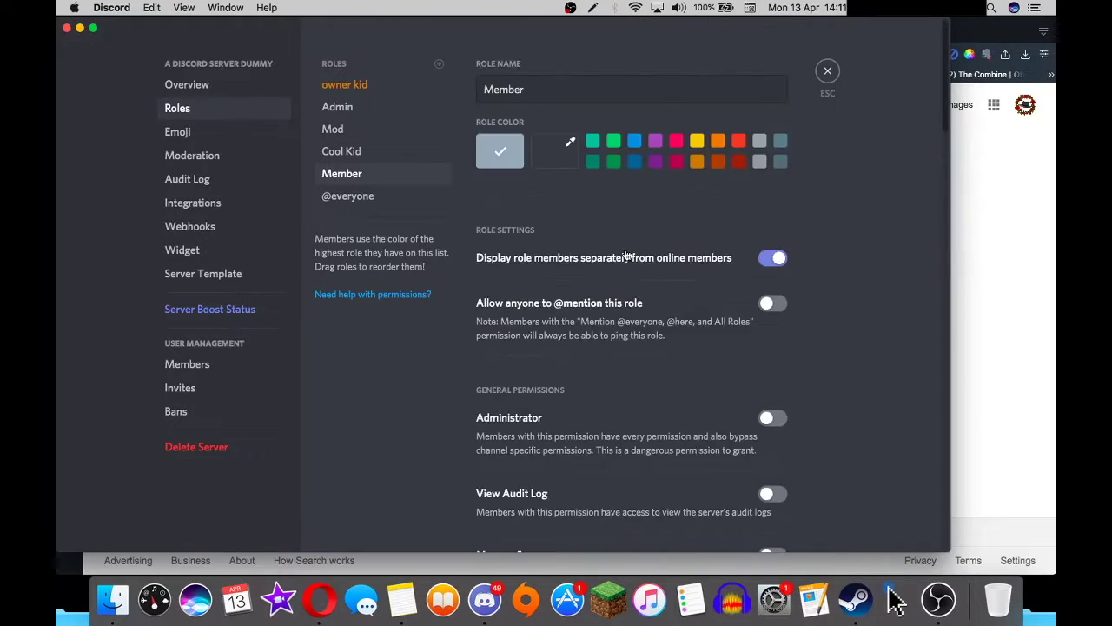
{"action": "scroll", "coordinate": [635, 253], "scroll_direction": "down", "scroll_amount": 5}
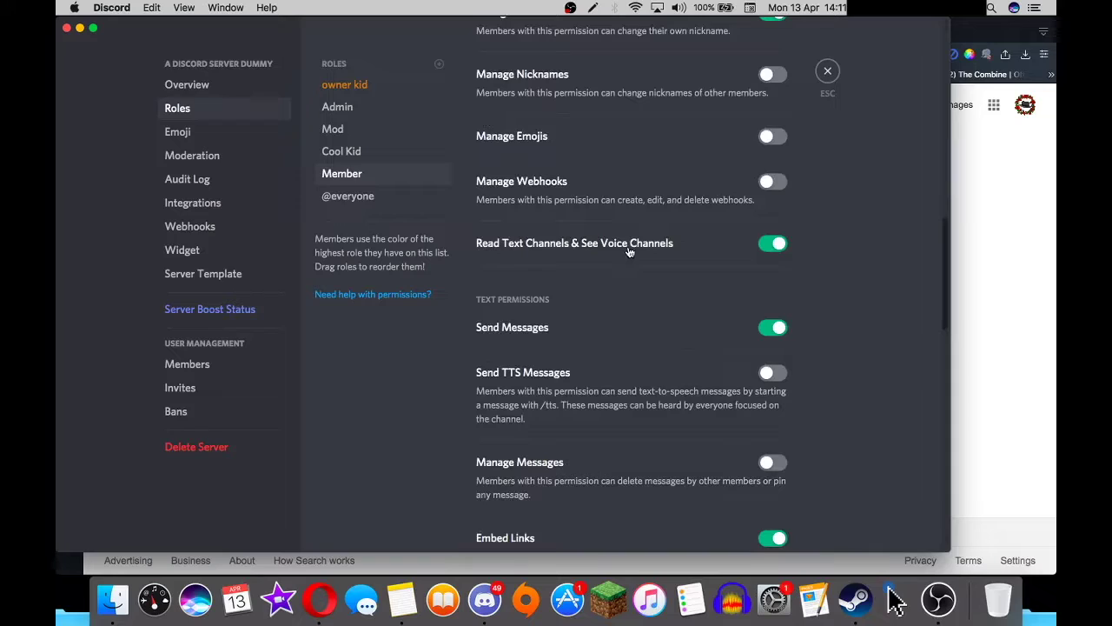
{"action": "scroll", "coordinate": [629, 246], "scroll_direction": "down", "scroll_amount": 5}
{"action": "scroll", "coordinate": [629, 246], "scroll_direction": "up", "scroll_amount": 5}
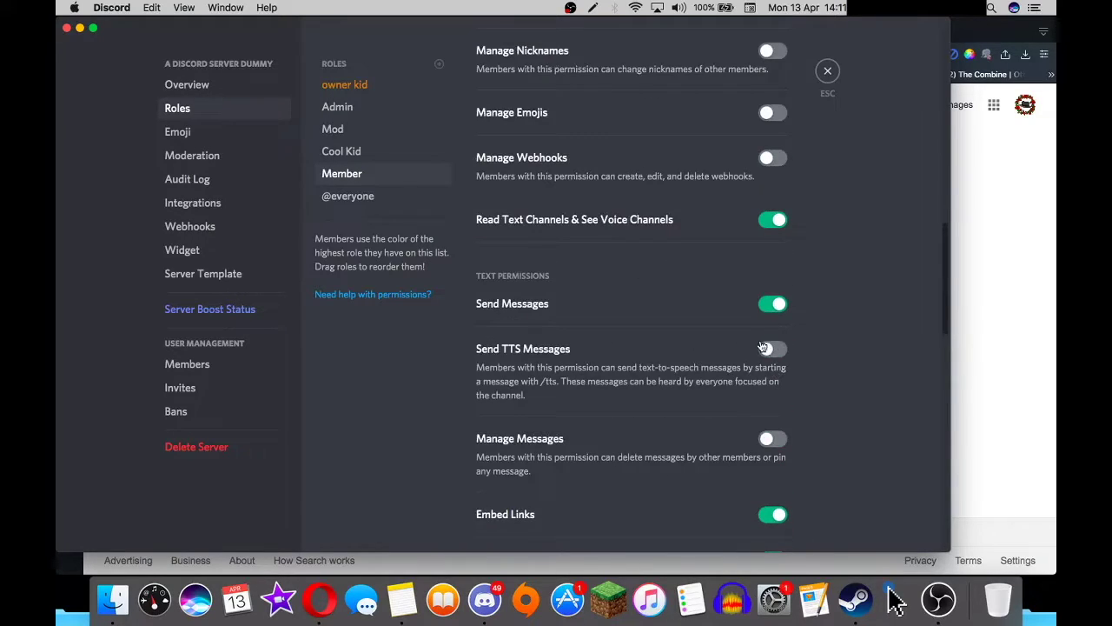
{"action": "scroll", "coordinate": [639, 372], "scroll_direction": "down", "scroll_amount": 3}
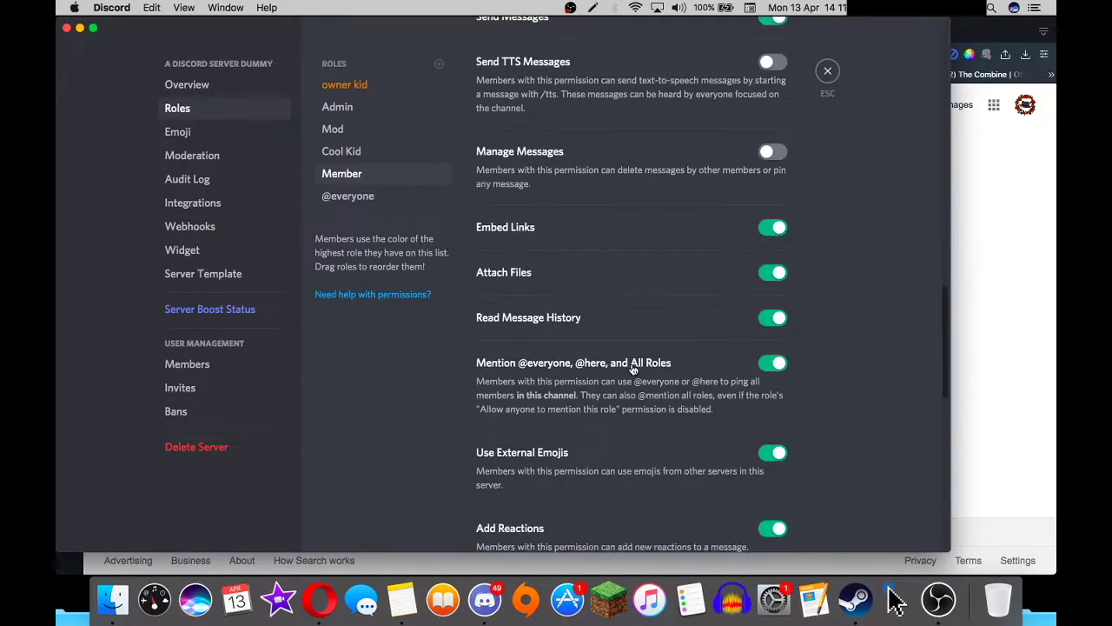
{"action": "left_click", "coordinate": [754, 363]}
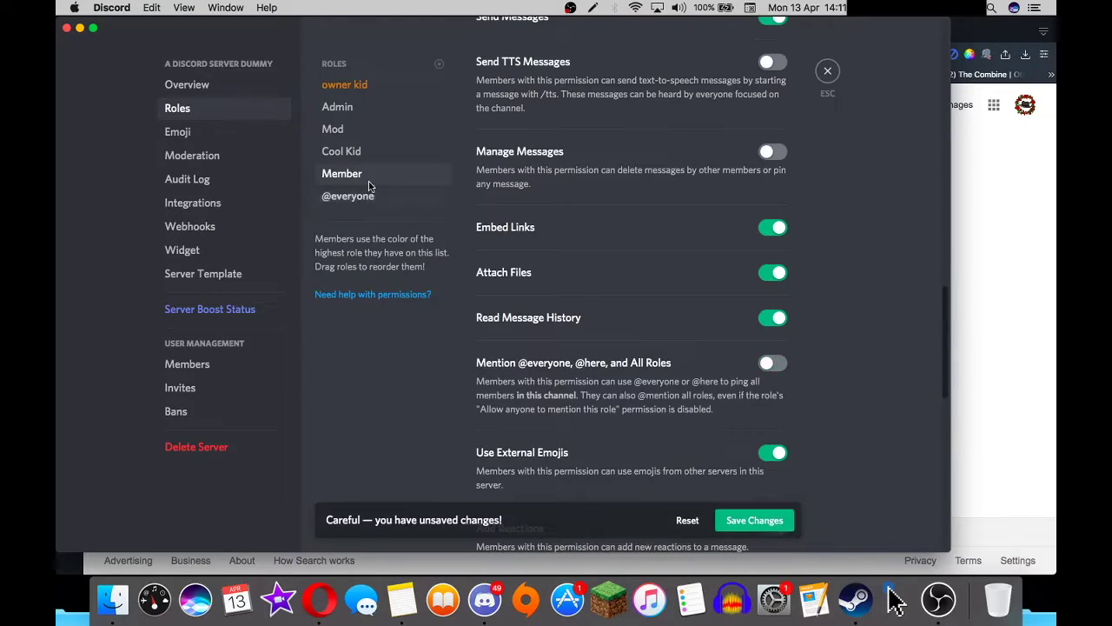
{"action": "left_click", "coordinate": [749, 521]}
{"action": "scroll", "coordinate": [630, 365], "scroll_direction": "down", "scroll_amount": 10}
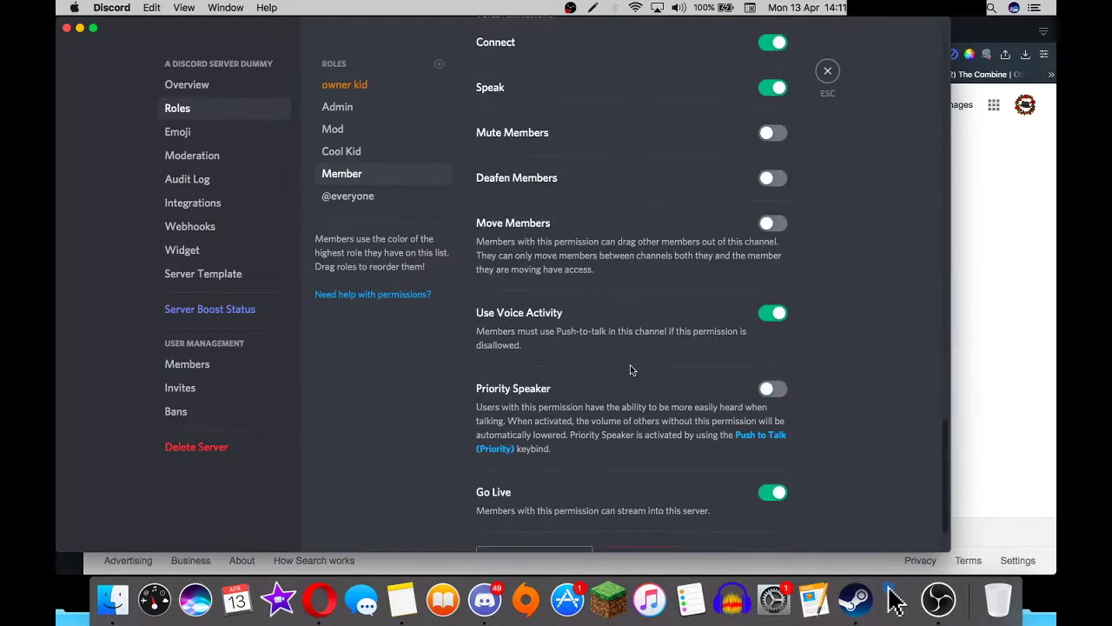
{"action": "left_click", "coordinate": [348, 195]}
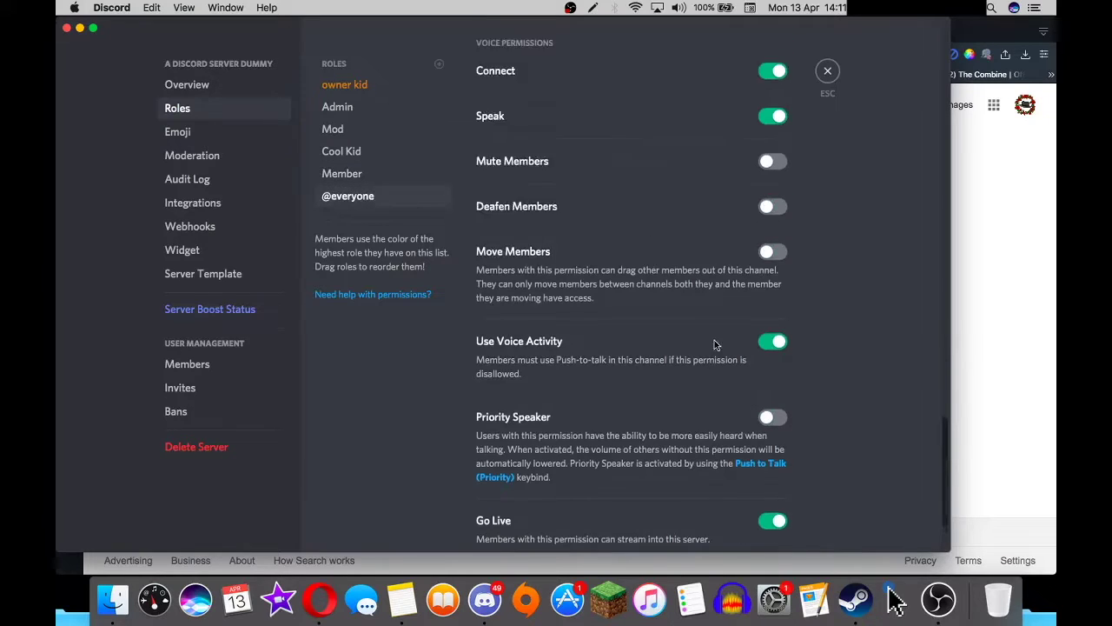
{"action": "scroll", "coordinate": [716, 391], "scroll_direction": "up", "scroll_amount": 10}
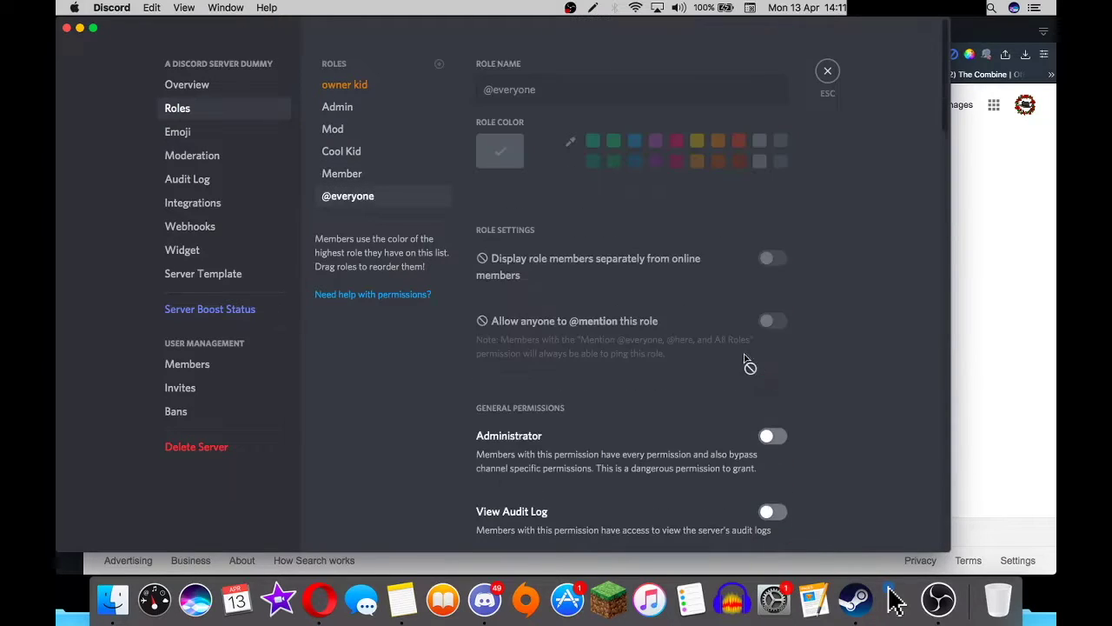
{"action": "left_click", "coordinate": [408, 175]}
{"action": "key", "text": "Escape"}
Switch to Notes, delete the Roles item from the numbered list, highlight the Channels item, and return to Discord.
{"action": "left_click", "coordinate": [401, 600]}
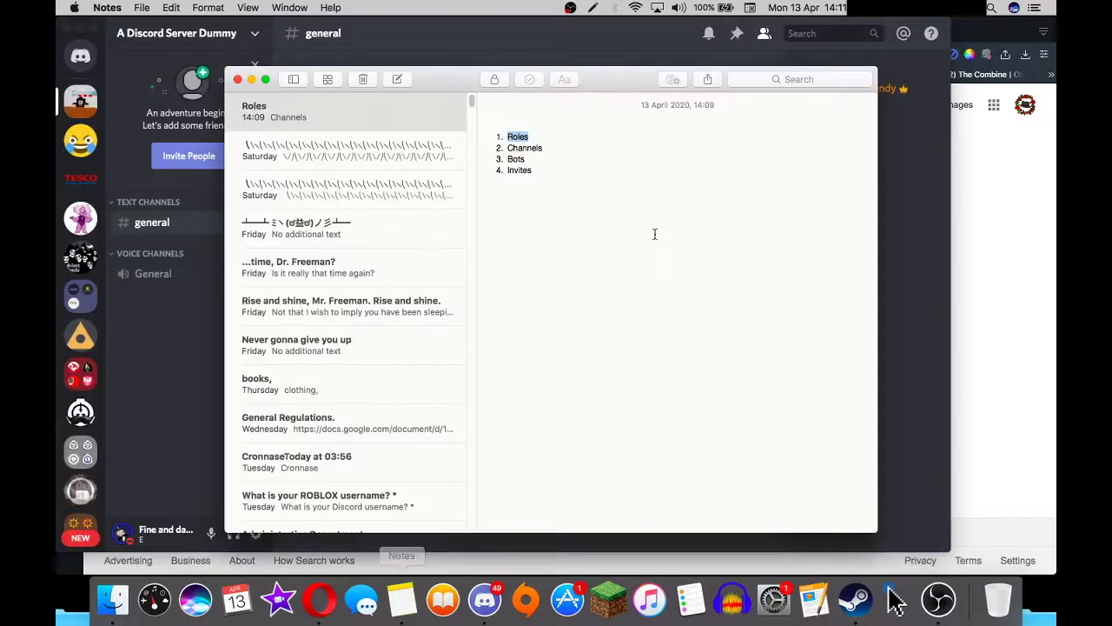
{"action": "key", "text": "BackSpace"}
{"action": "key", "text": "BackSpace"}
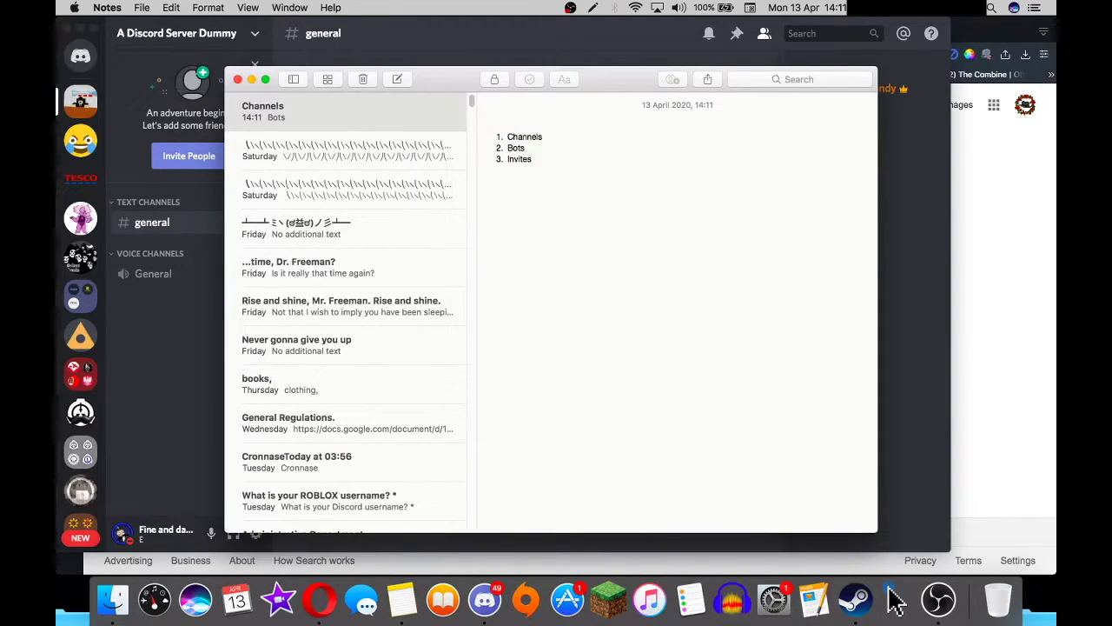
{"action": "left_click_drag", "start_coordinate": [551, 132], "coordinate": [439, 139]}
{"action": "left_click", "coordinate": [532, 25]}
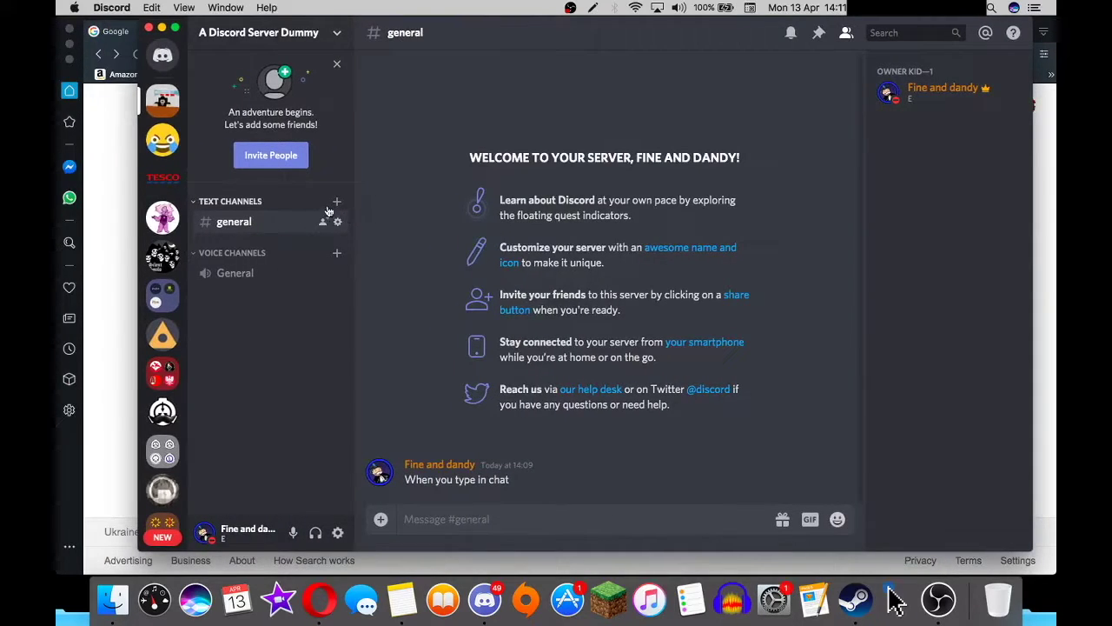
Create a private text channel named "cool-kid-chat" that only the Cool Kid role can access.
{"action": "left_click", "coordinate": [338, 201]}
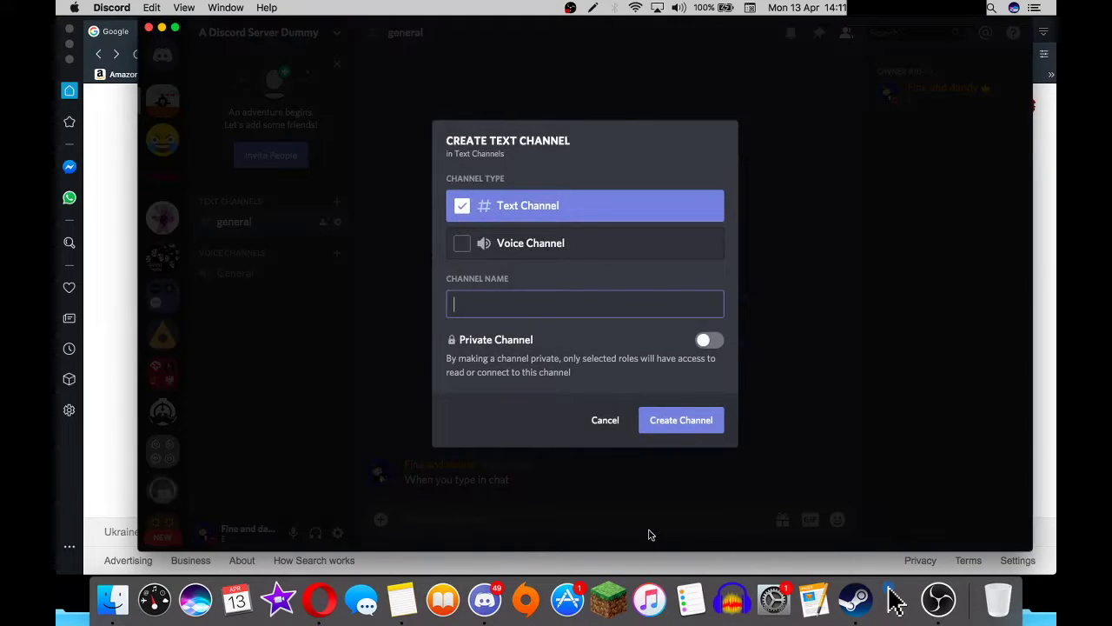
{"action": "type", "text": "cool-kid-chat"}
{"action": "left_click", "coordinate": [711, 340]}
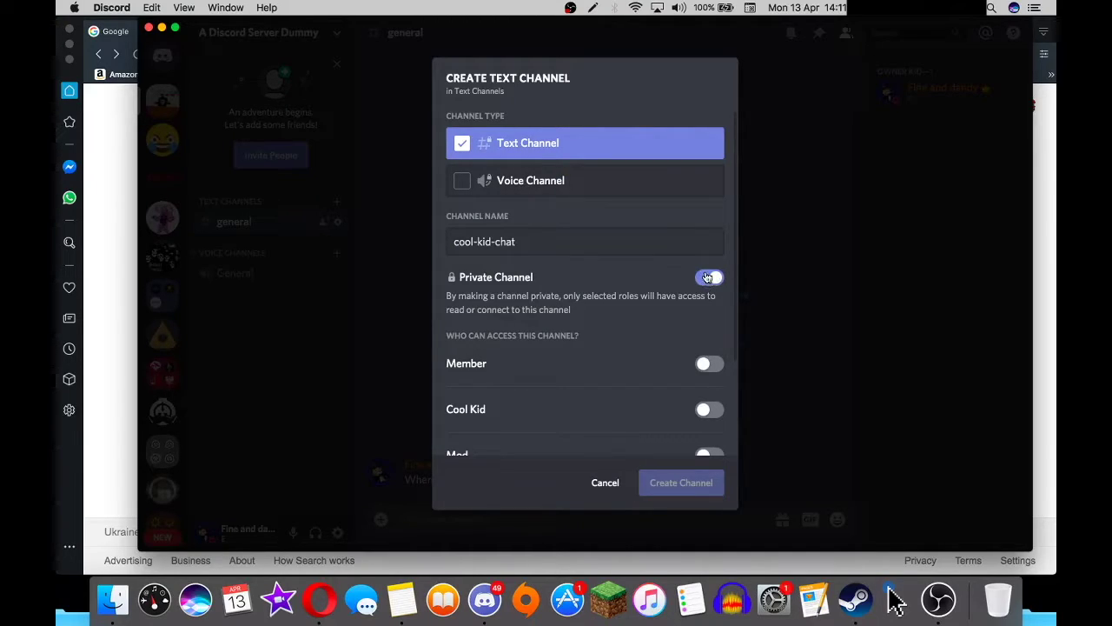
{"action": "scroll", "coordinate": [683, 294], "scroll_direction": "down", "scroll_amount": 3}
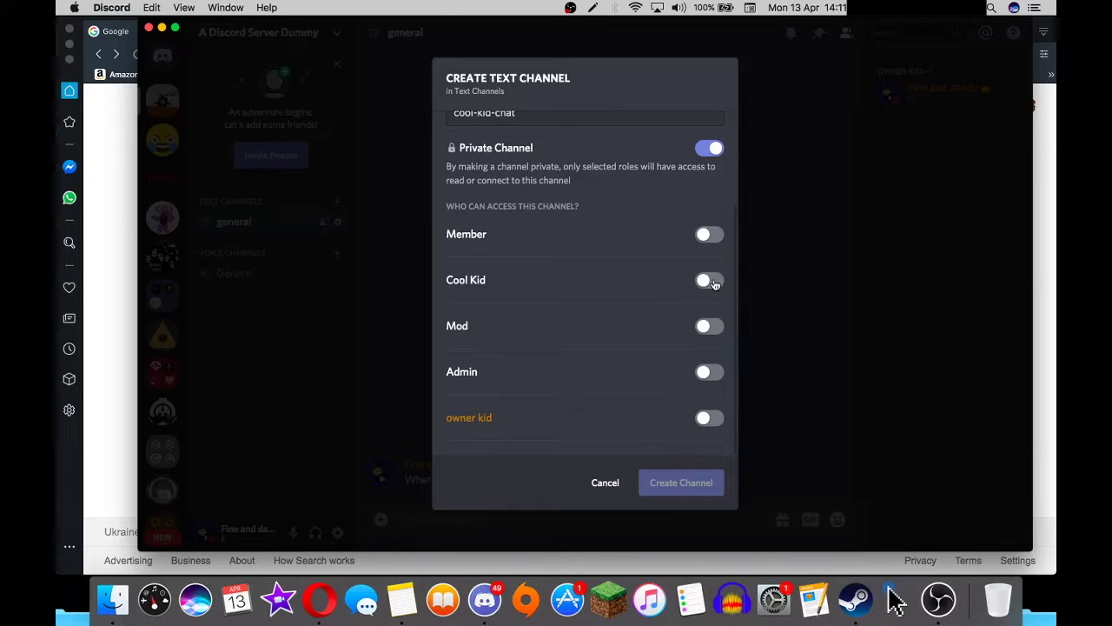
{"action": "left_click", "coordinate": [711, 281]}
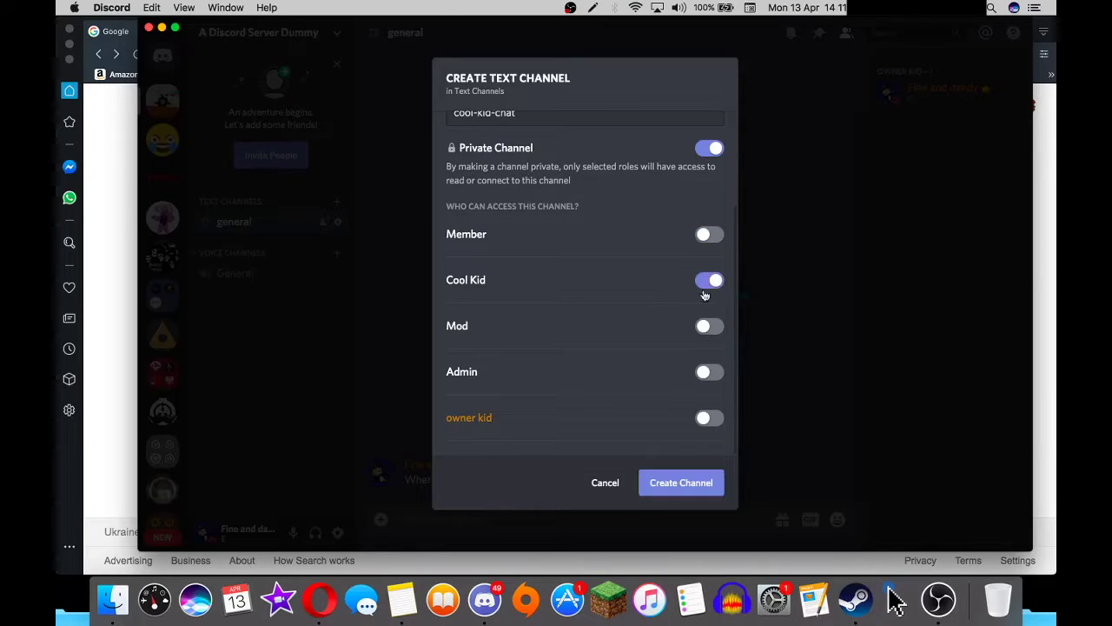
{"action": "left_click", "coordinate": [672, 486]}
Compare the general and cool-kid-chat text channels by viewing each in turn.
{"action": "left_click", "coordinate": [244, 250]}
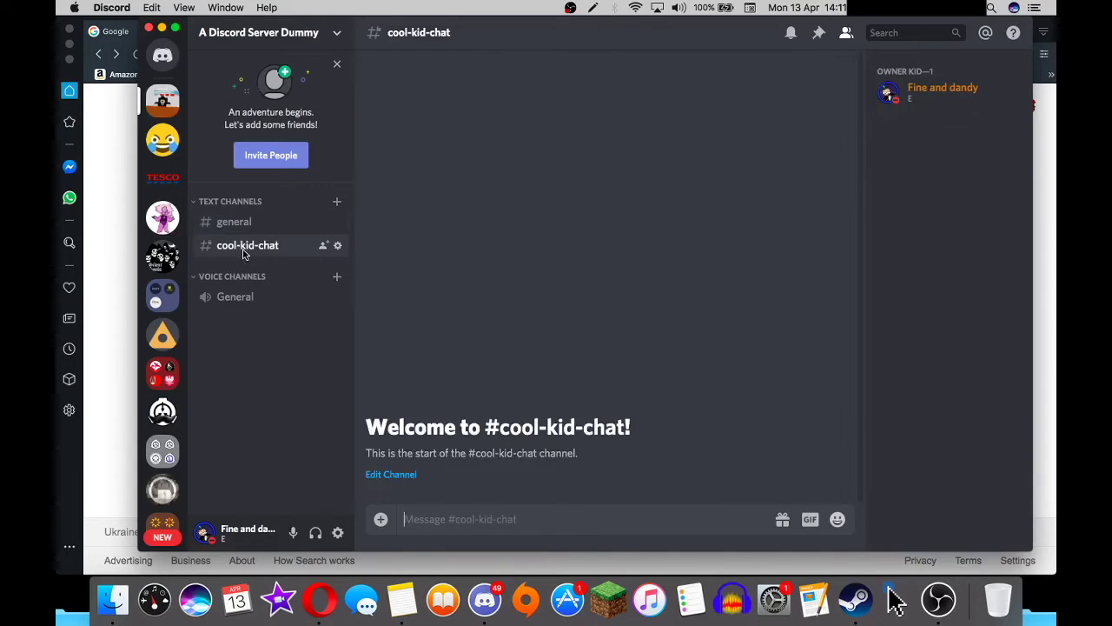
{"action": "left_click", "coordinate": [250, 225]}
{"action": "left_click", "coordinate": [252, 250]}
{"action": "left_click", "coordinate": [259, 220]}
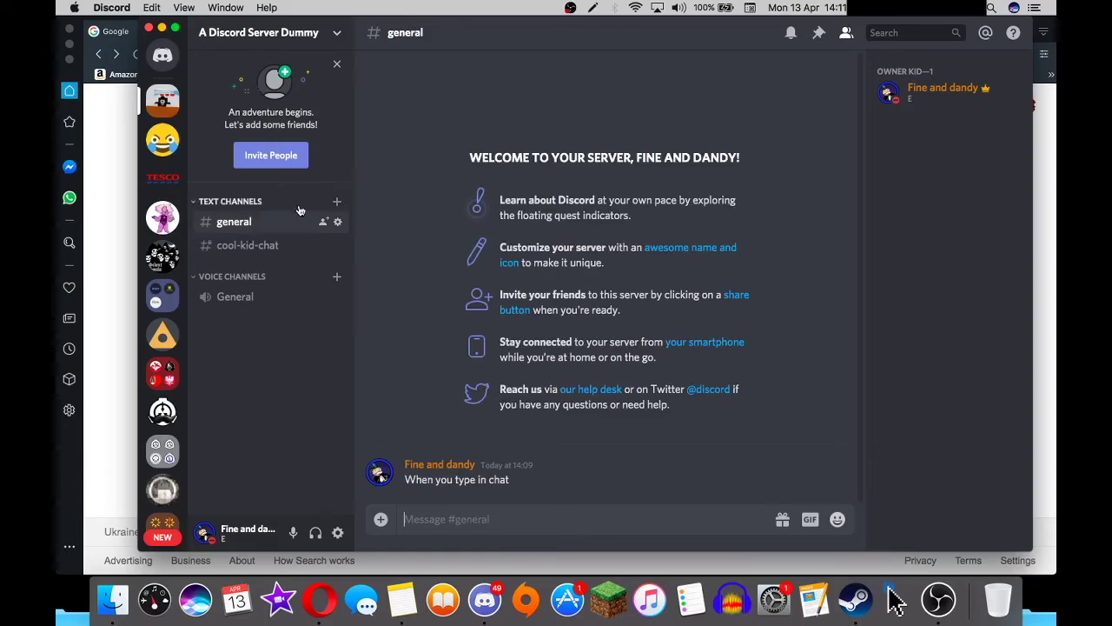
{"action": "left_click", "coordinate": [280, 247]}
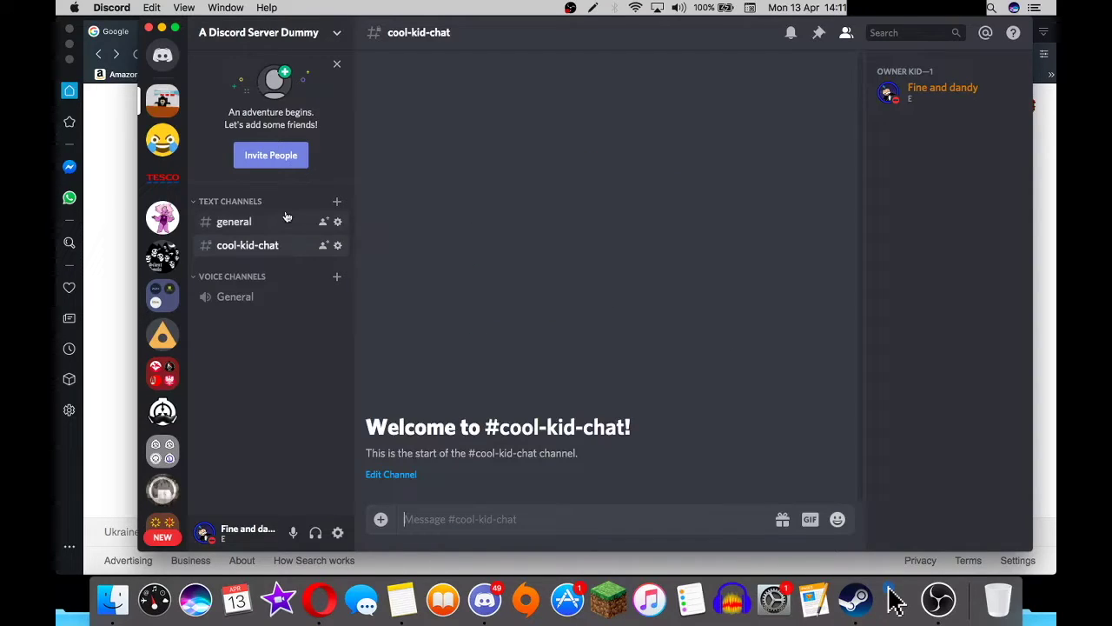
Check the Admin role's Administrator permission in the server settings and close them.
{"action": "left_click", "coordinate": [249, 35]}
{"action": "left_click", "coordinate": [228, 123]}
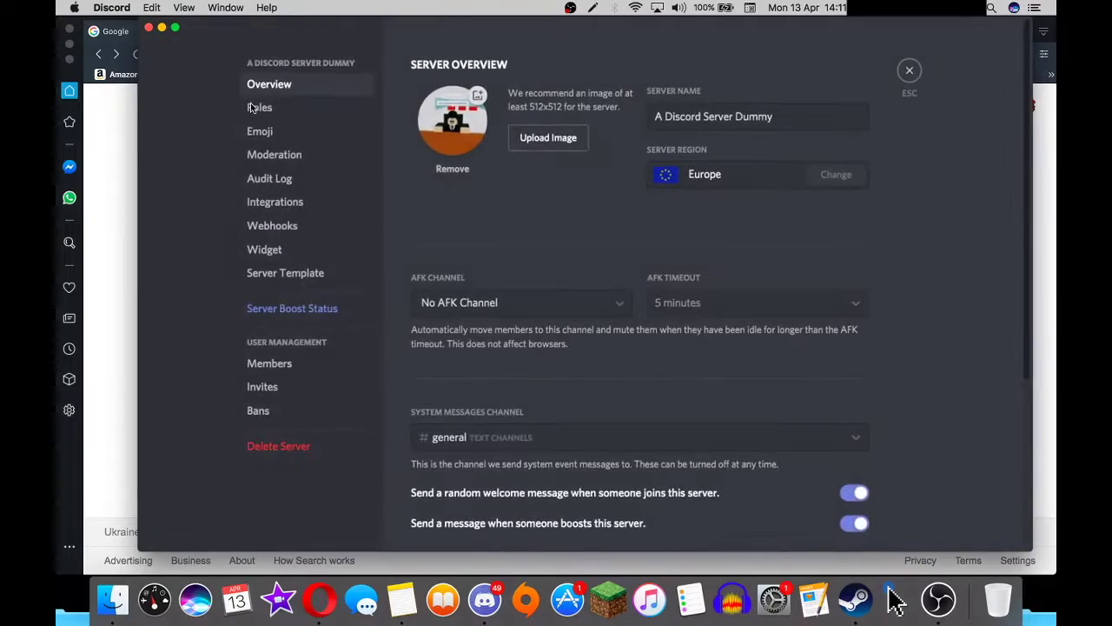
{"action": "left_click", "coordinate": [287, 107]}
{"action": "left_click", "coordinate": [424, 108]}
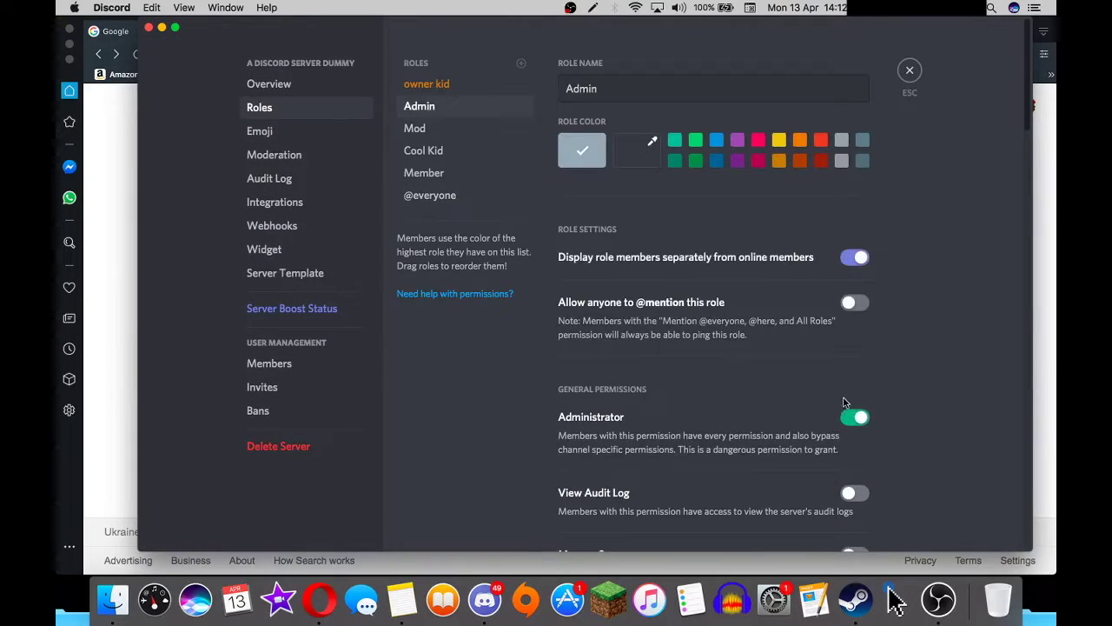
{"action": "left_click", "coordinate": [910, 73]}
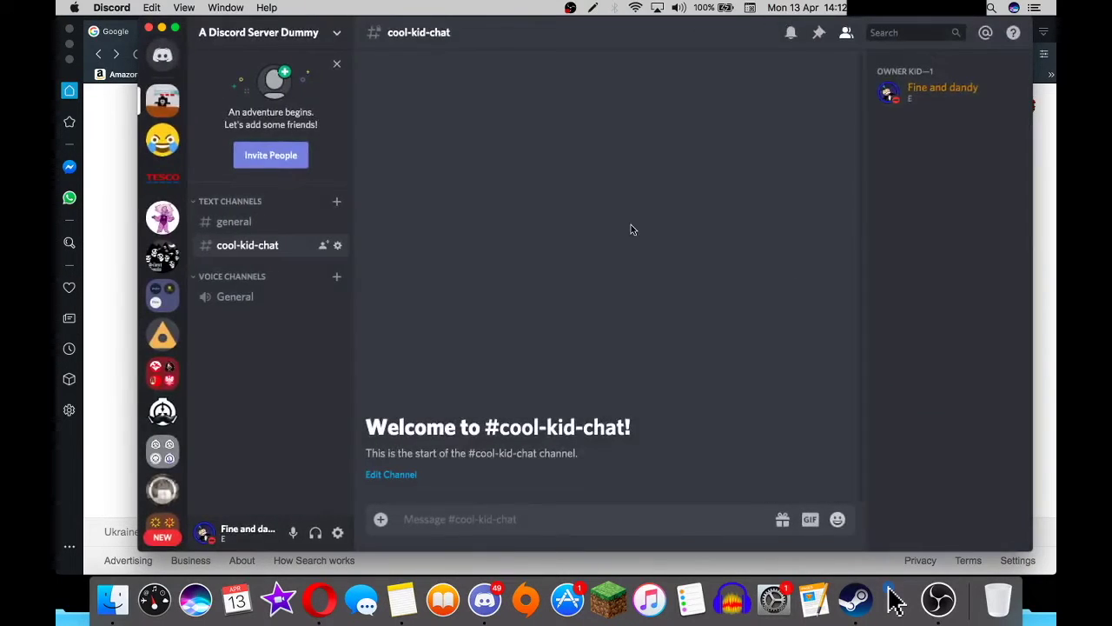
Switch to Notes, highlight the Channels item in the to-do list, and return to Discord.
{"action": "left_click", "coordinate": [403, 600]}
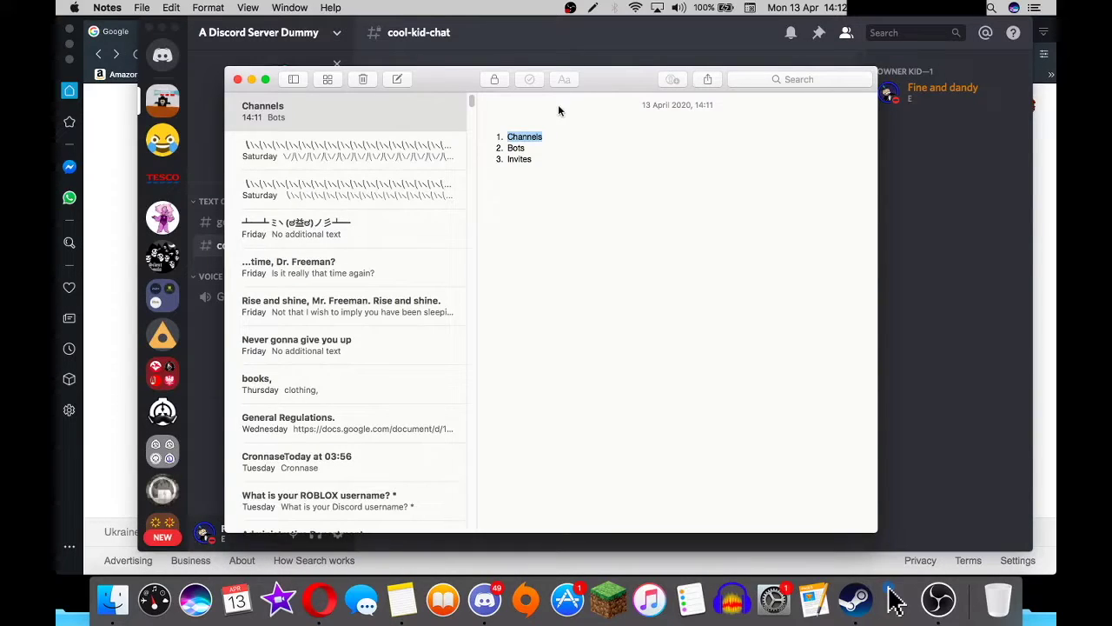
{"action": "left_click_drag", "start_coordinate": [549, 136], "coordinate": [444, 122]}
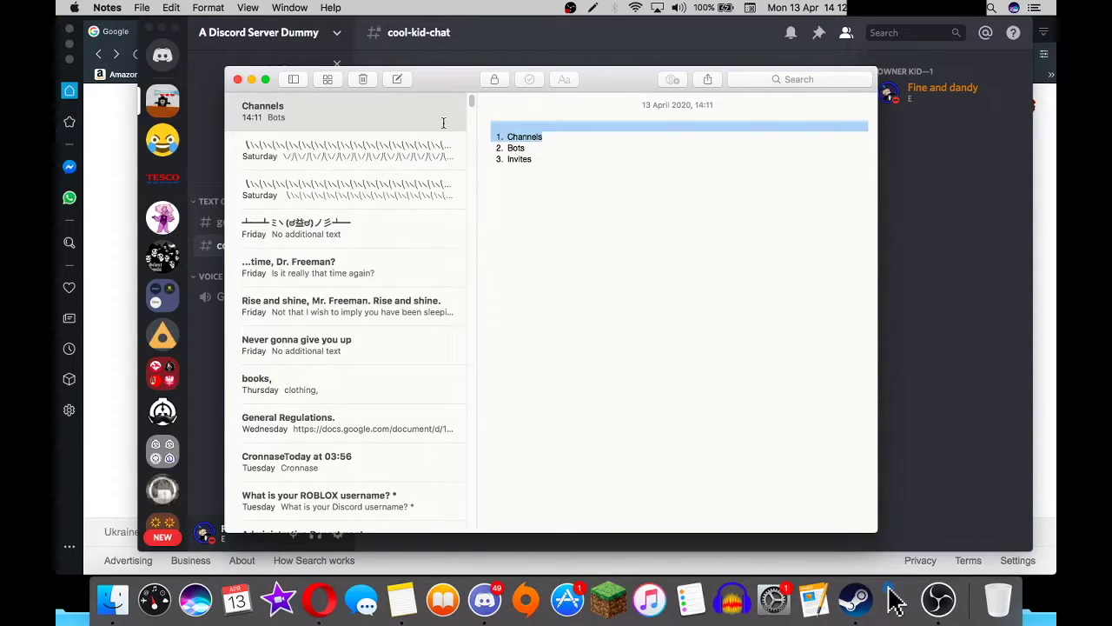
{"action": "left_click", "coordinate": [532, 44]}
{"action": "left_click", "coordinate": [289, 35]}
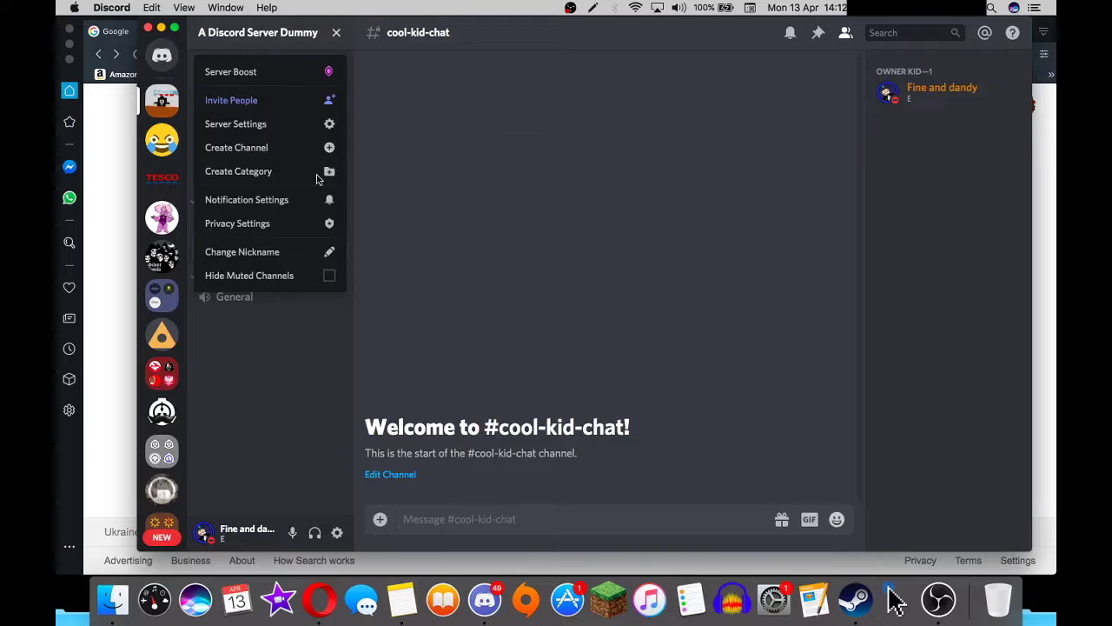
{"action": "left_click", "coordinate": [267, 172]}
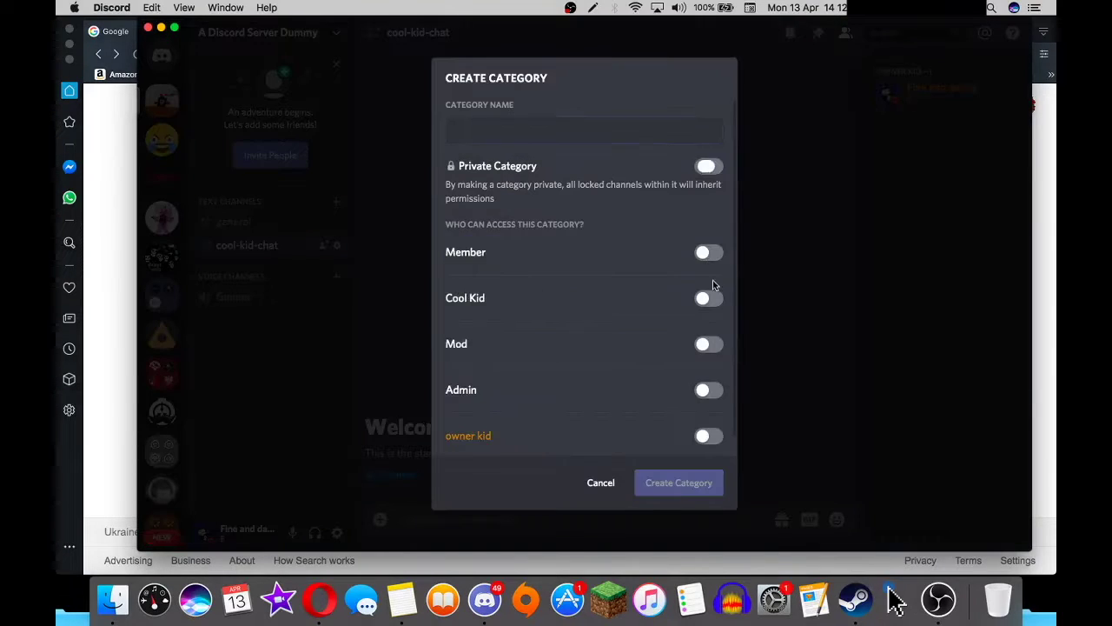
{"action": "left_click", "coordinate": [707, 166]}
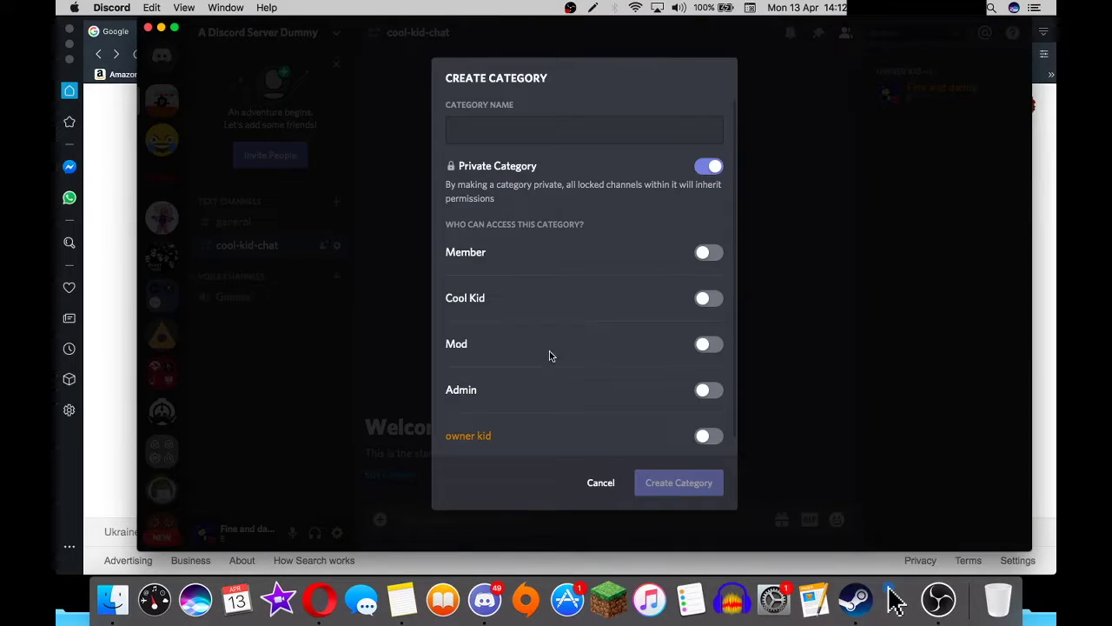
{"action": "scroll", "coordinate": [565, 331], "scroll_direction": "down", "scroll_amount": 1}
{"action": "left_click", "coordinate": [699, 150]}
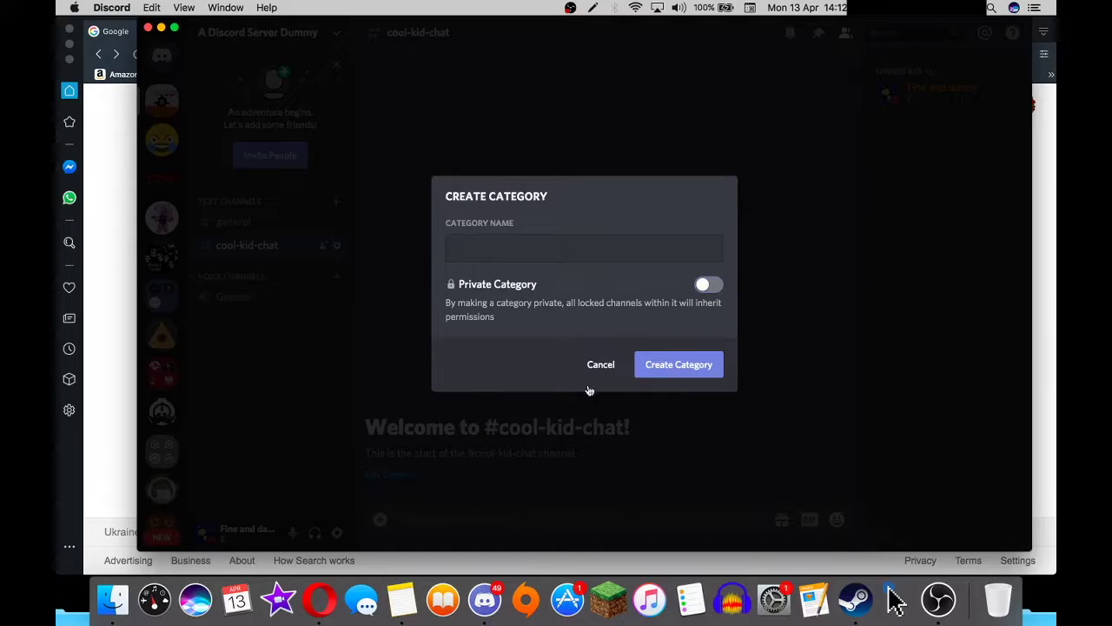
{"action": "left_click", "coordinate": [589, 364]}
Move the Text Channels category below the Voice Channels category in the channel list.
{"action": "left_click_drag", "start_coordinate": [230, 201], "coordinate": [223, 314]}
{"action": "left_click_drag", "start_coordinate": [229, 201], "coordinate": [228, 308]}
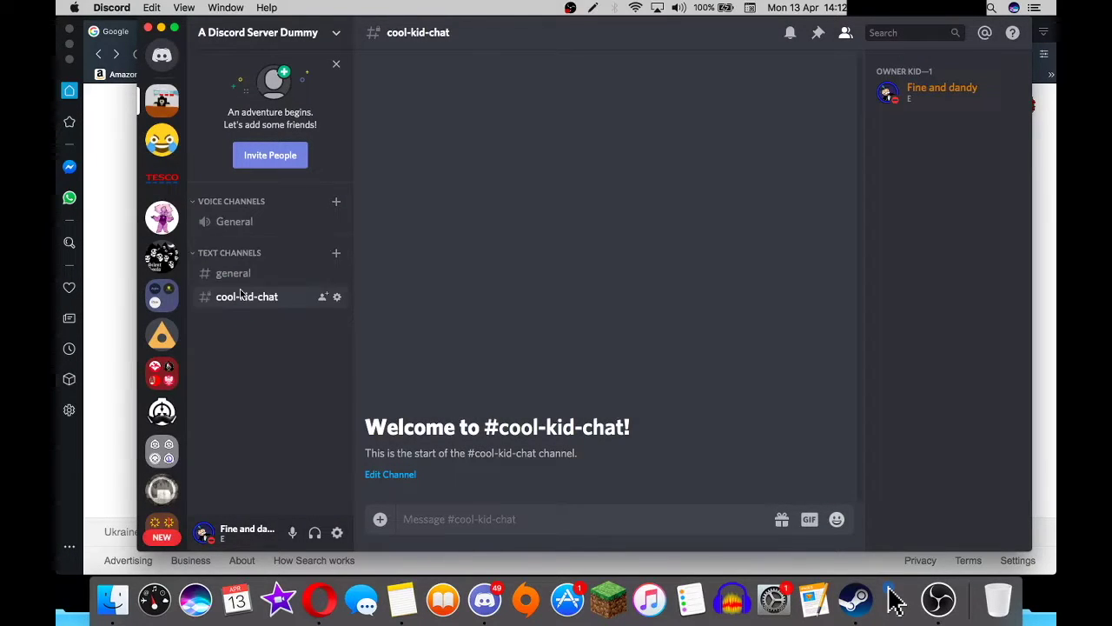
{"action": "left_click", "coordinate": [336, 201]}
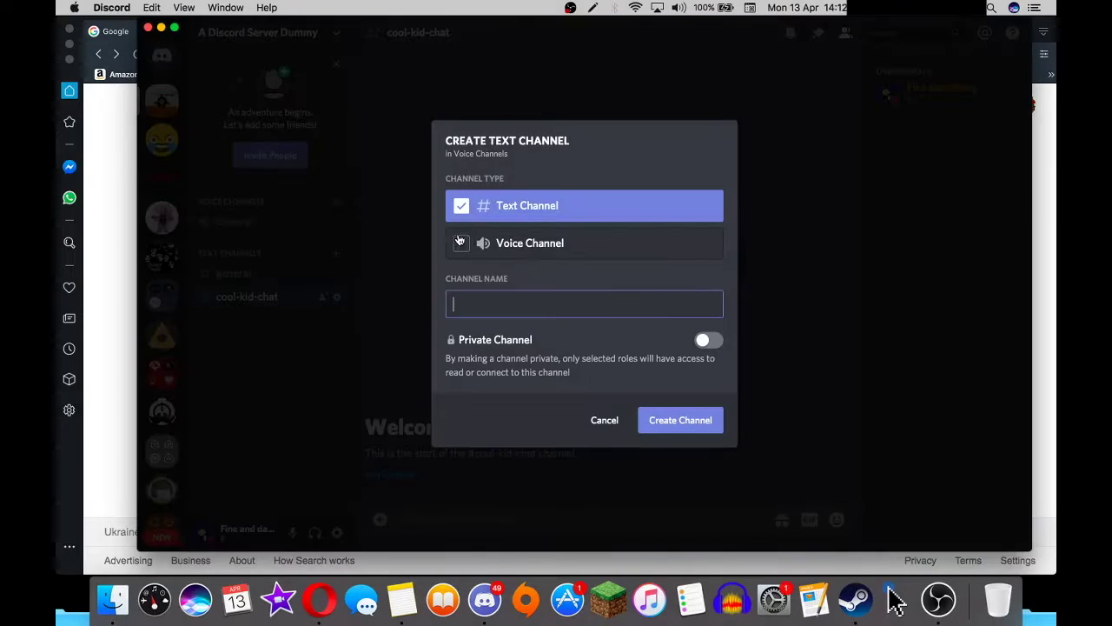
{"action": "left_click", "coordinate": [483, 246]}
{"action": "left_click", "coordinate": [605, 420]}
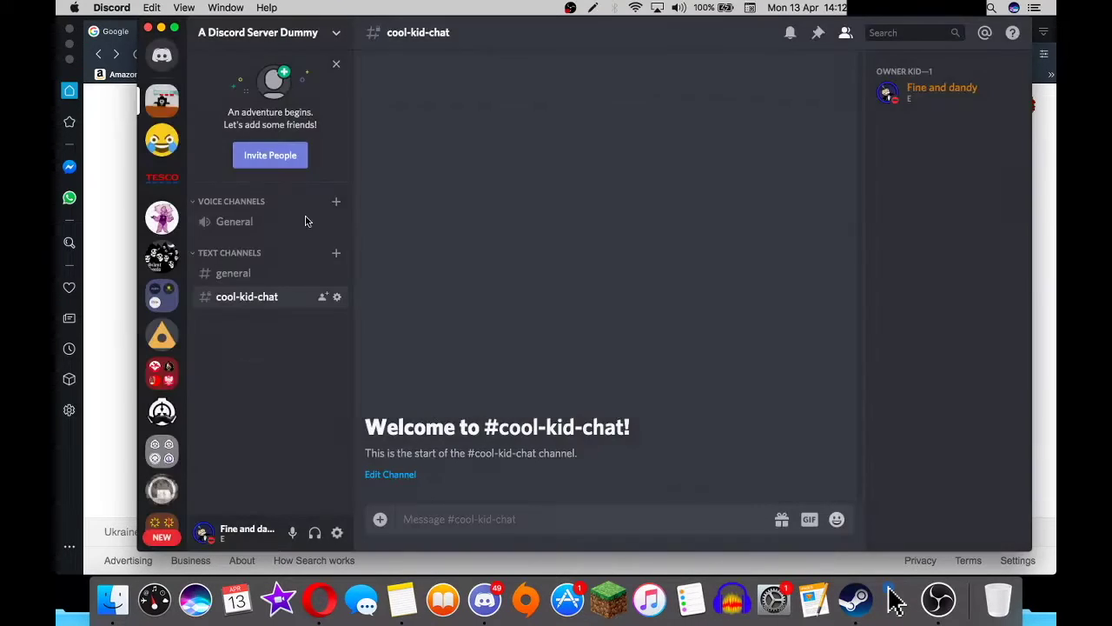
Move the Text Channels category back above Voice Channels and add a text channel named memes to it.
{"action": "left_click_drag", "start_coordinate": [239, 240], "coordinate": [238, 200]}
{"action": "left_click", "coordinate": [278, 32]}
{"action": "left_click", "coordinate": [351, 221]}
{"action": "left_click", "coordinate": [336, 202]}
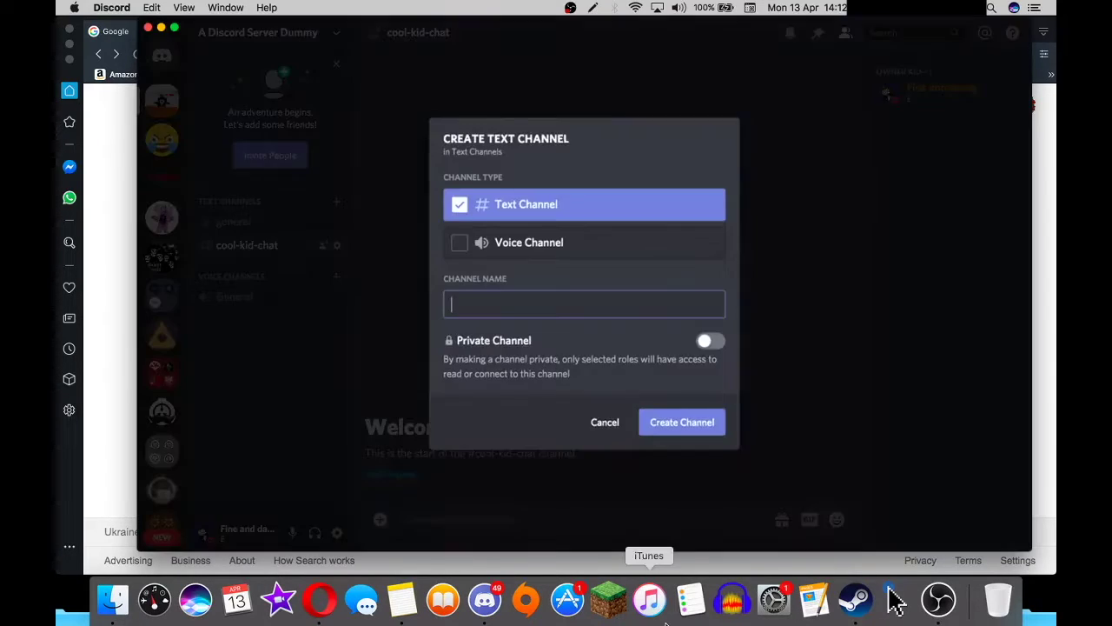
{"action": "type", "text": "memes"}
{"action": "left_click", "coordinate": [709, 426]}
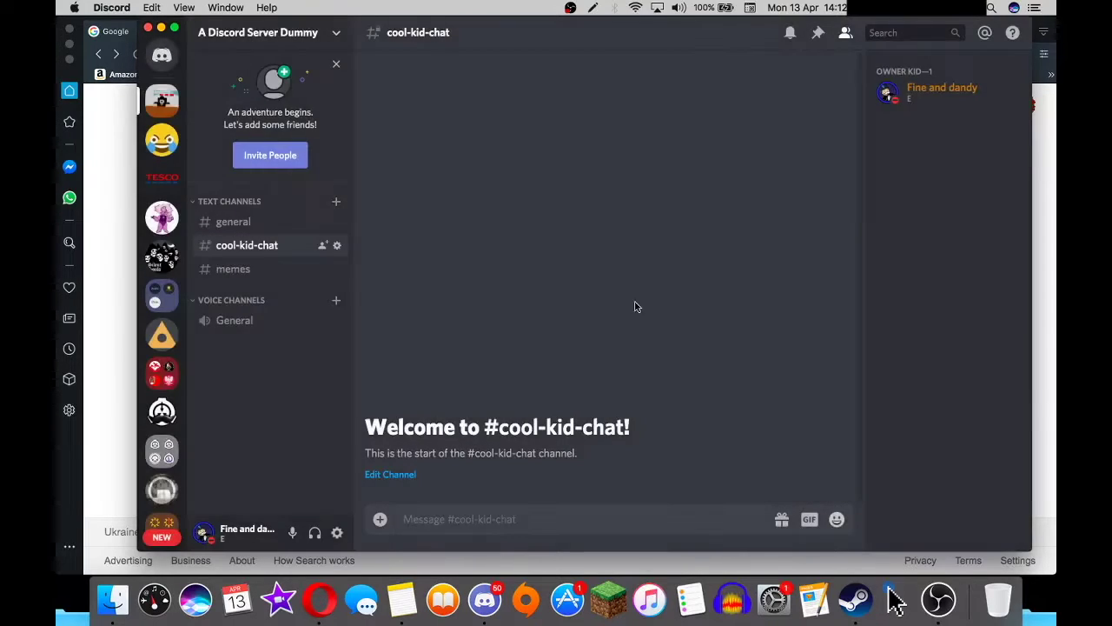
Create a category named Important and move it to the top of the channel list.
{"action": "left_click", "coordinate": [278, 32]}
{"action": "left_click", "coordinate": [287, 170]}
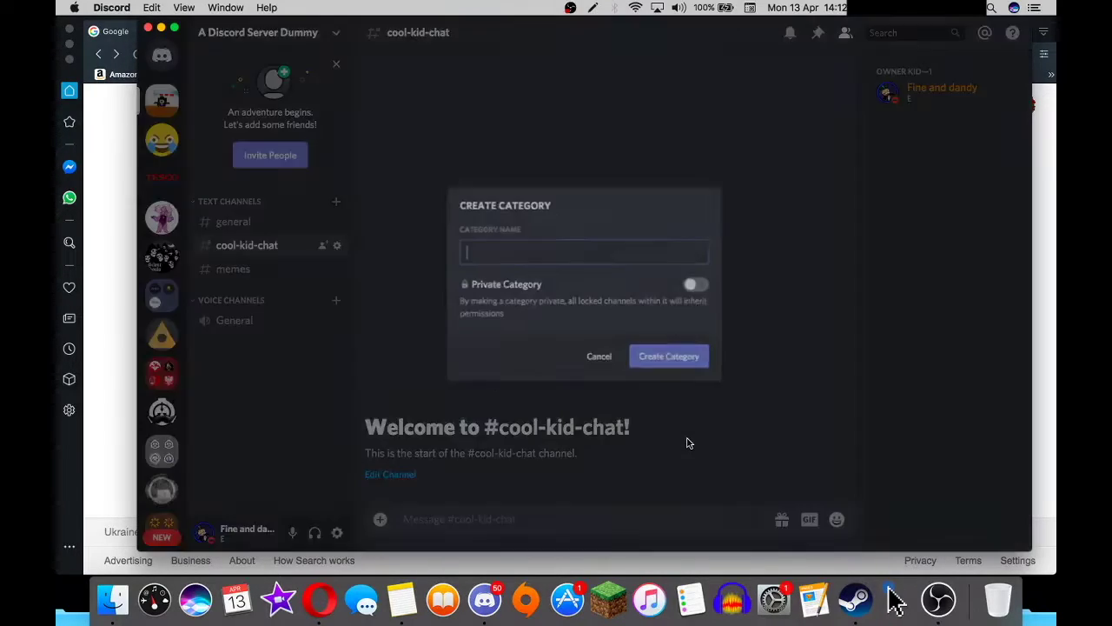
{"action": "type", "text": "Important"}
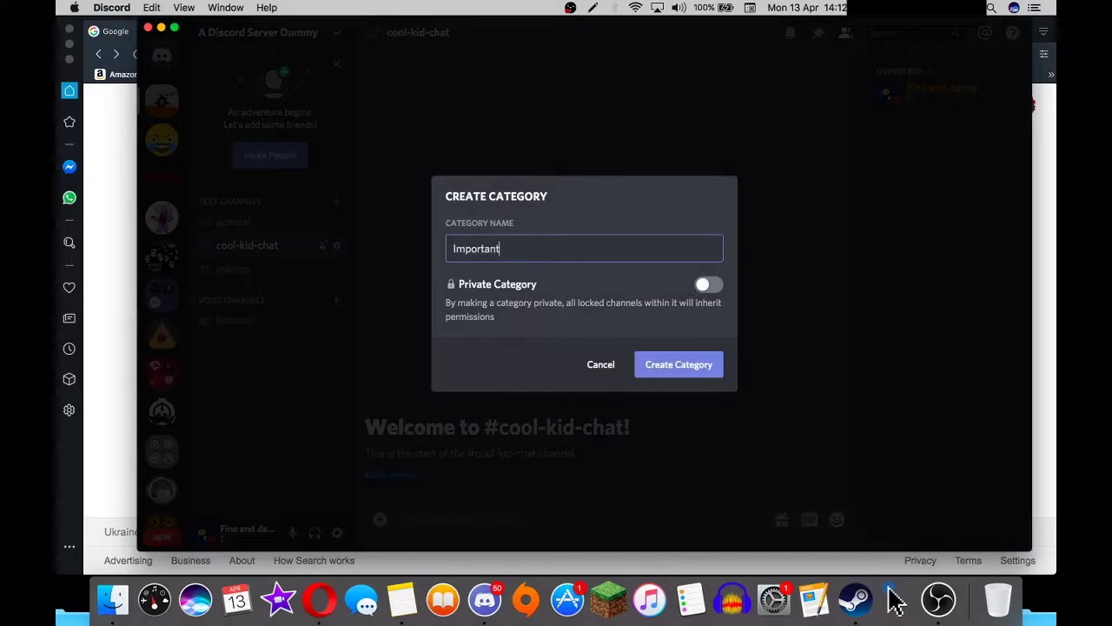
{"action": "left_click", "coordinate": [683, 365]}
{"action": "left_click_drag", "start_coordinate": [236, 354], "coordinate": [248, 199]}
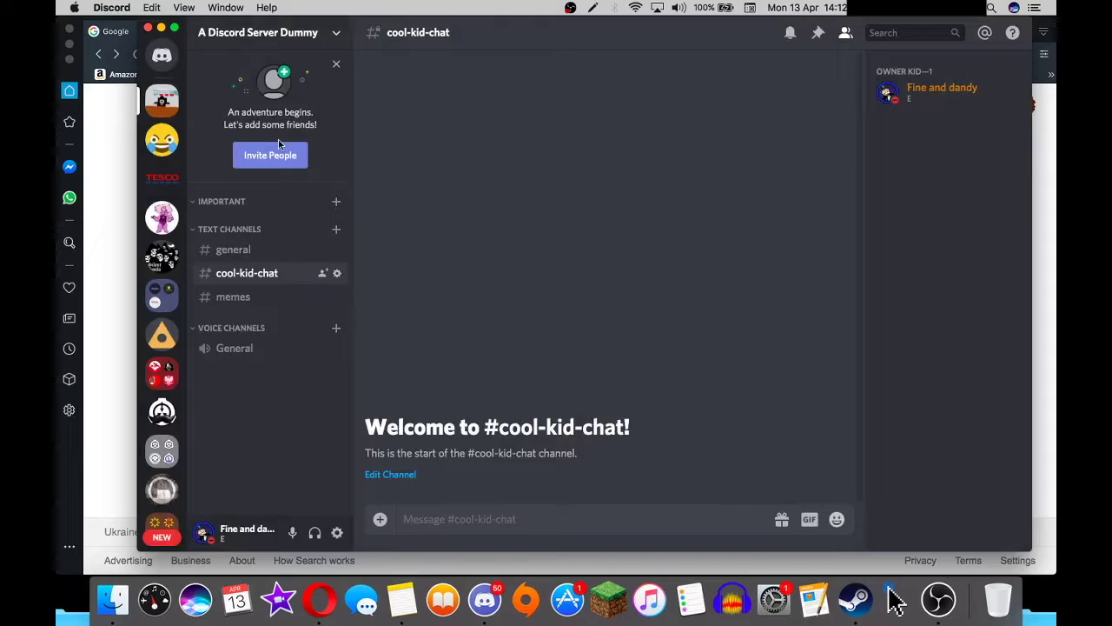
{"action": "right_click", "coordinate": [208, 204]}
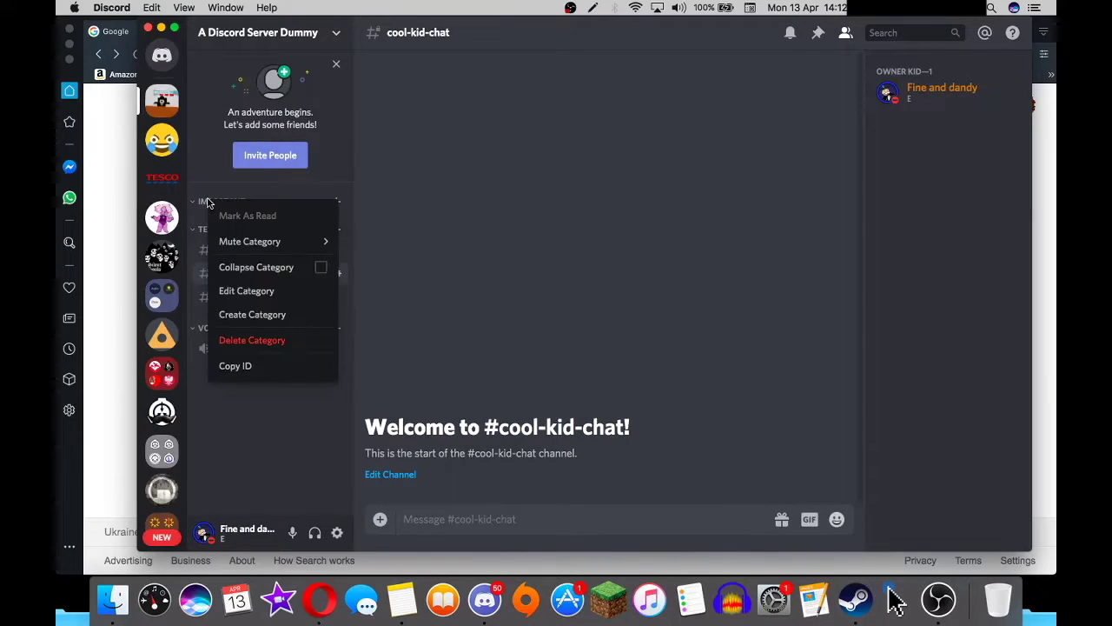
{"action": "left_click", "coordinate": [252, 291]}
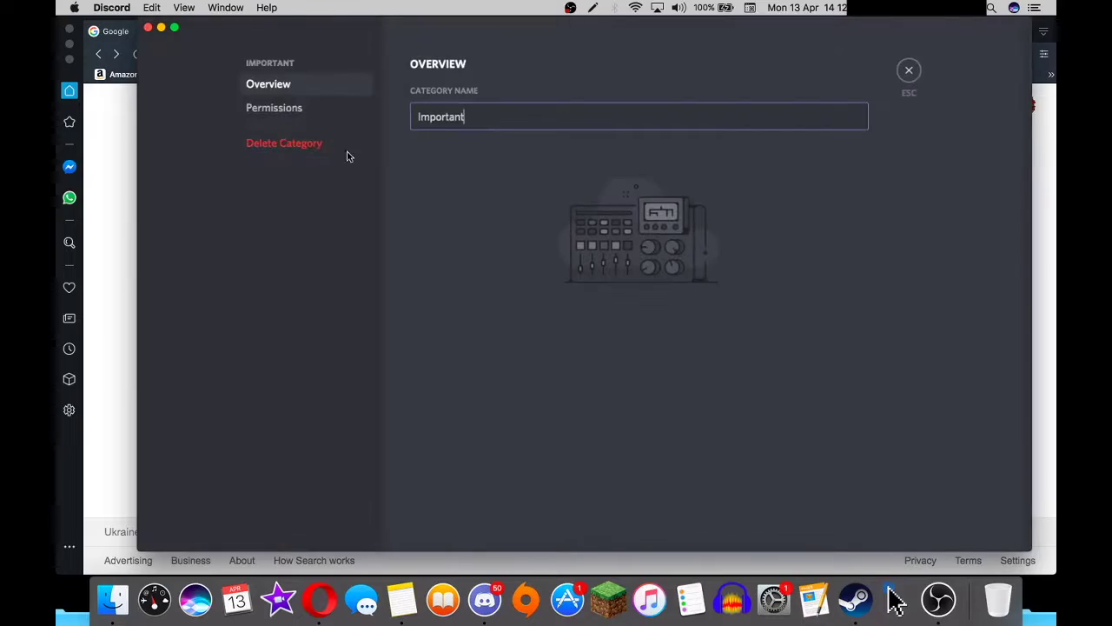
{"action": "left_click", "coordinate": [276, 108]}
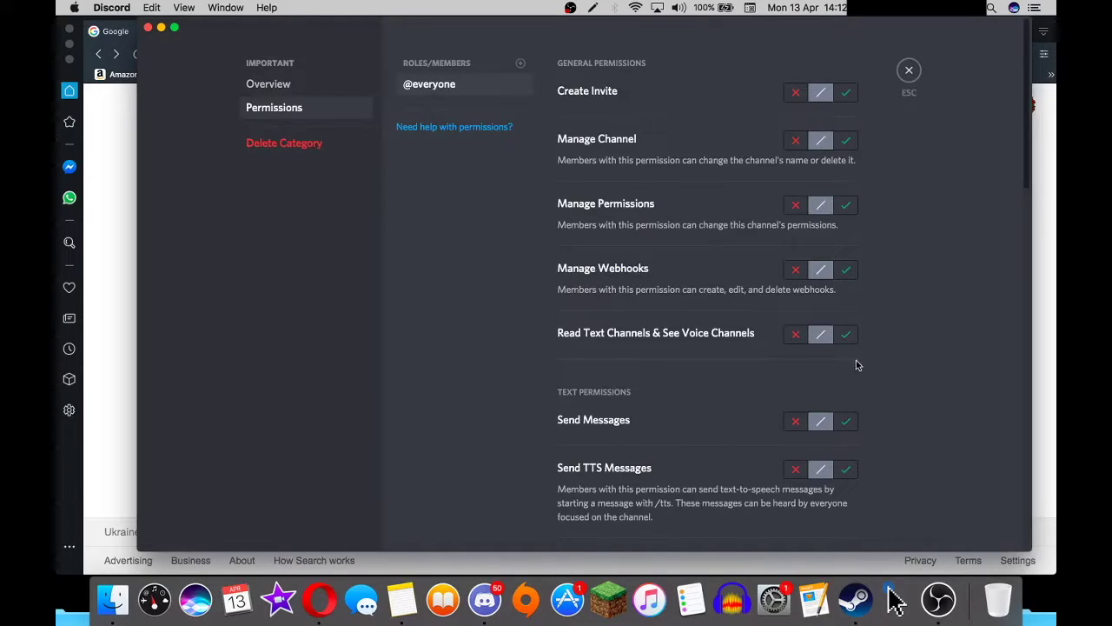
{"action": "left_click", "coordinate": [843, 336]}
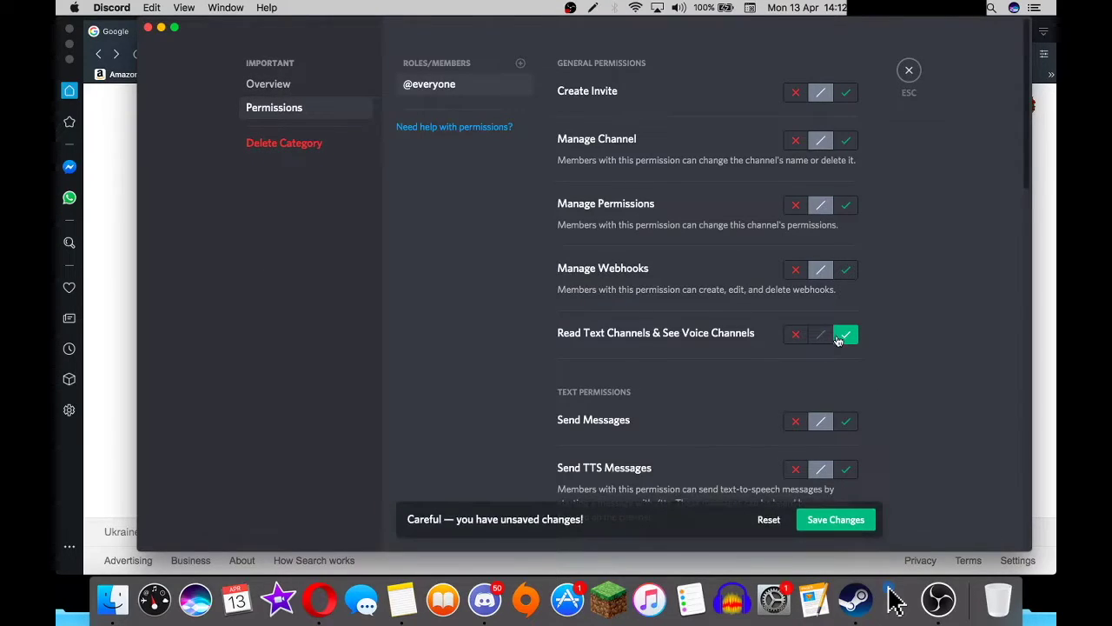
{"action": "left_click", "coordinate": [794, 422]}
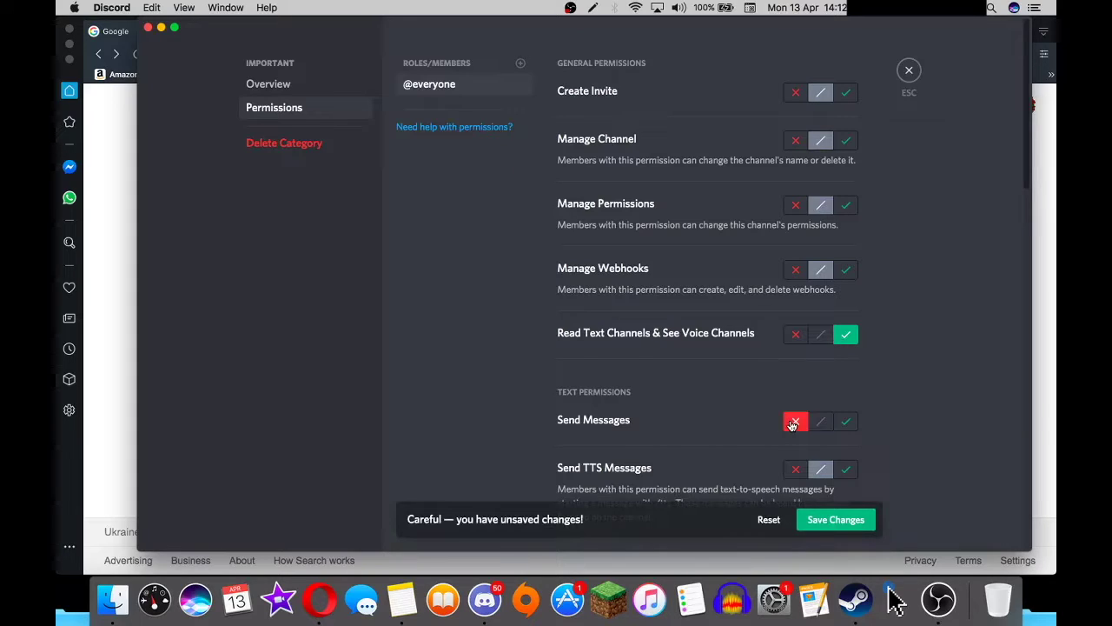
{"action": "left_click", "coordinate": [836, 519]}
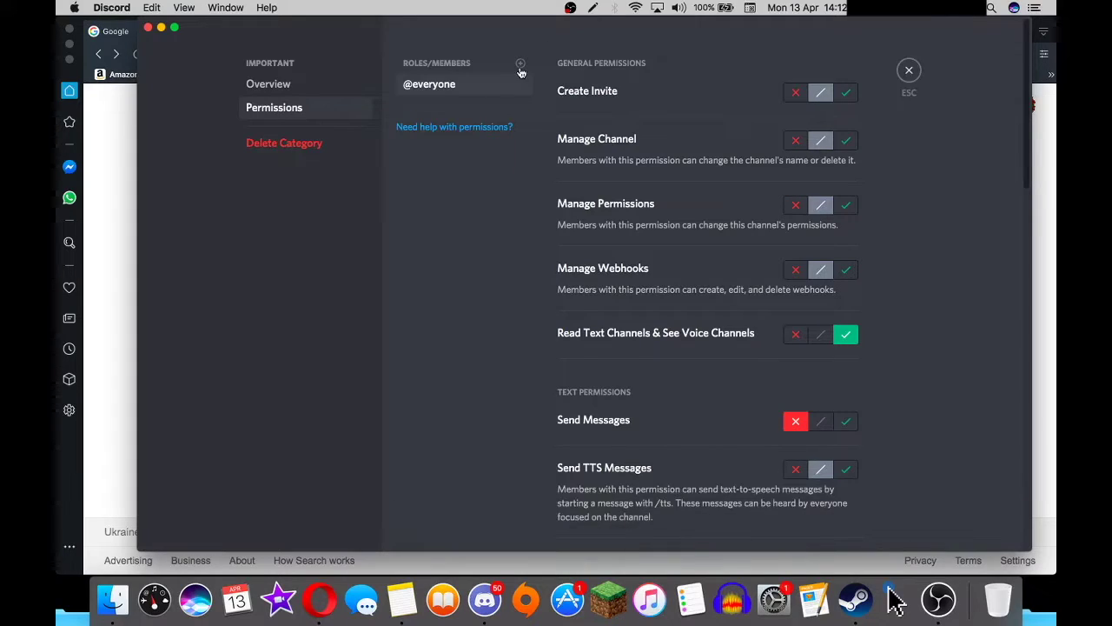
Add the Mod role to the Important category's permissions, allow it to read channels and send messages, save, and close the settings.
{"action": "left_click", "coordinate": [521, 63]}
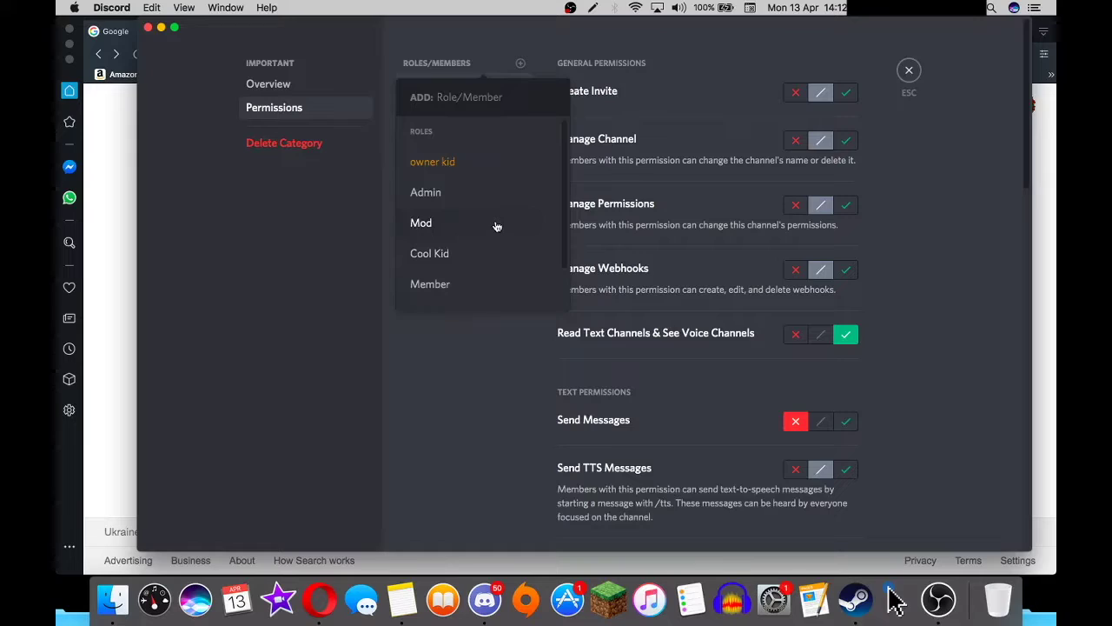
{"action": "left_click", "coordinate": [496, 224]}
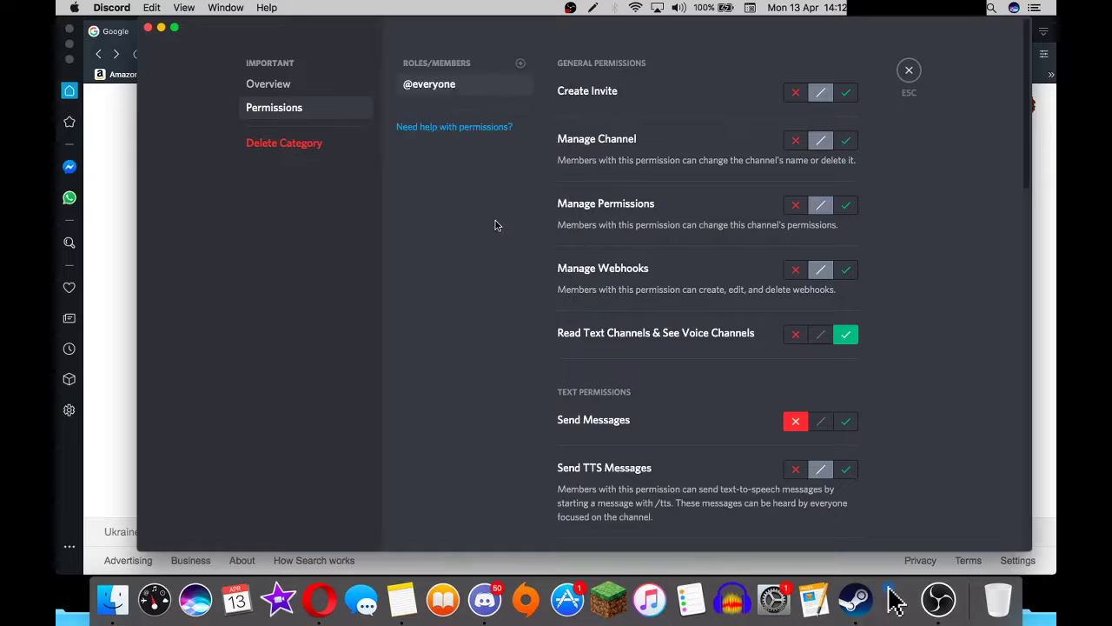
{"action": "left_click", "coordinate": [849, 338]}
{"action": "left_click", "coordinate": [847, 423]}
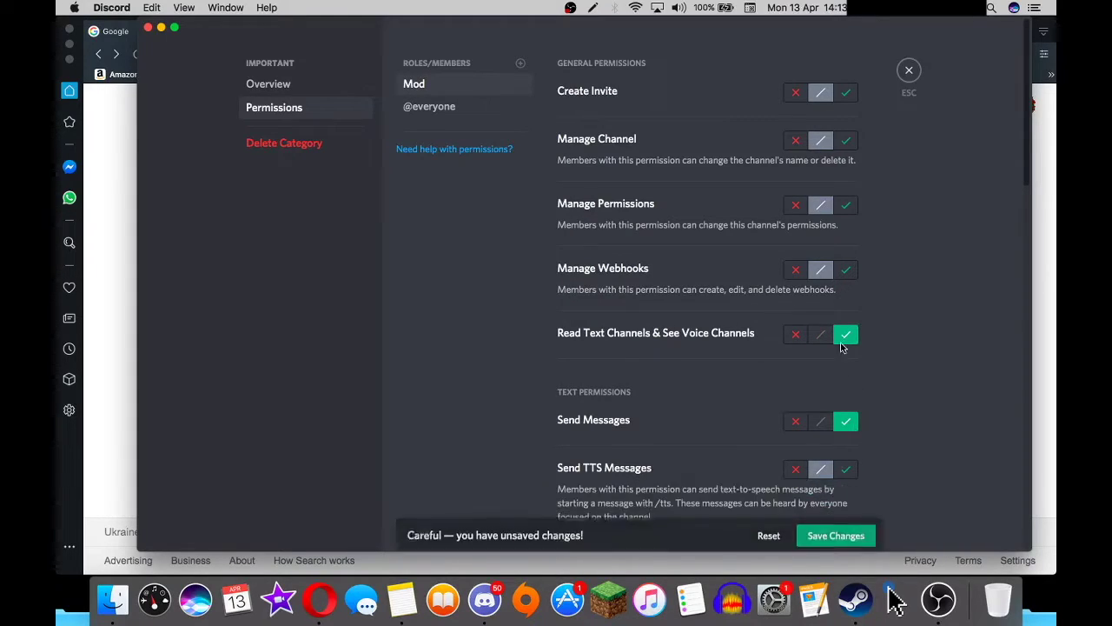
{"action": "left_click", "coordinate": [836, 535]}
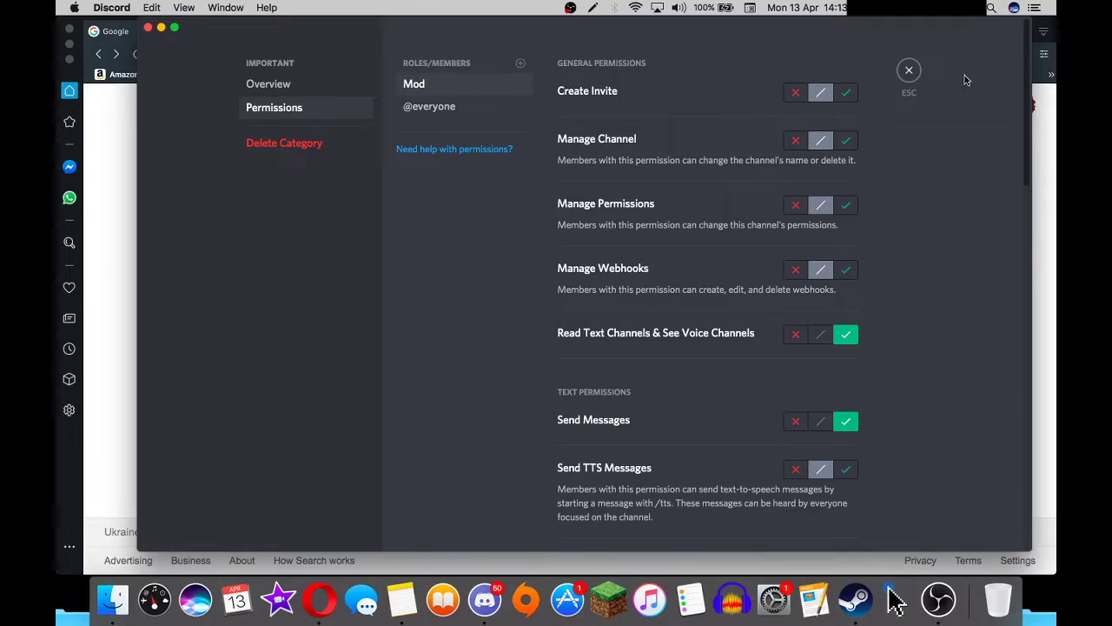
{"action": "left_click", "coordinate": [520, 63]}
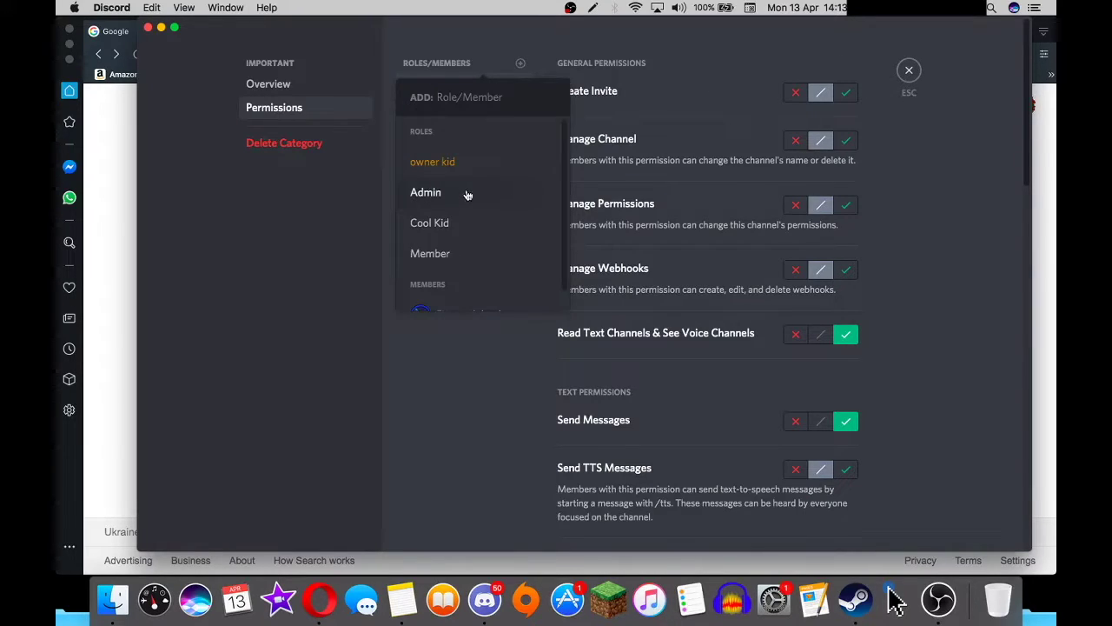
{"action": "left_click", "coordinate": [913, 73]}
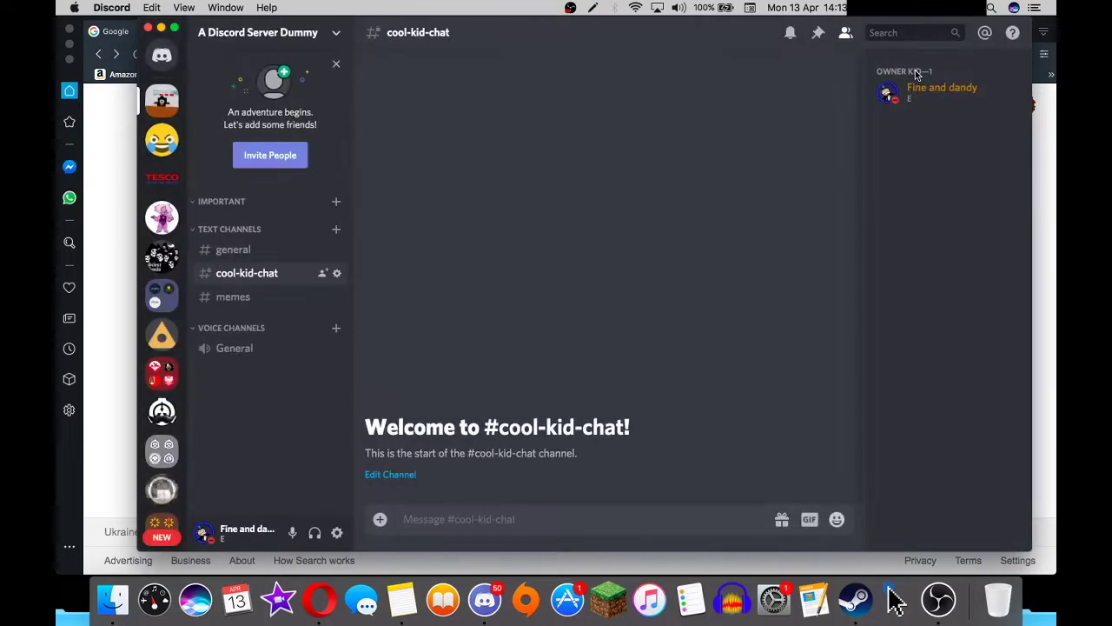
Create the text channels announcements and rules in the Important category.
{"action": "left_click", "coordinate": [337, 203]}
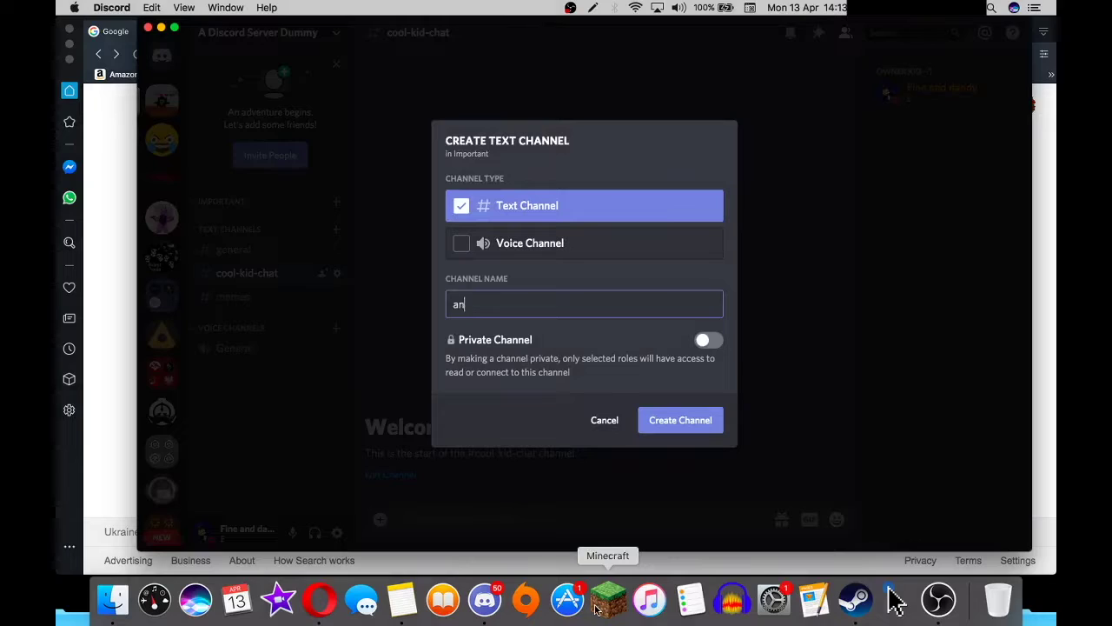
{"action": "type", "text": "announcements"}
{"action": "key", "text": "Return"}
{"action": "left_click", "coordinate": [337, 202]}
{"action": "type", "text": "rules"}
{"action": "key", "text": "Return"}
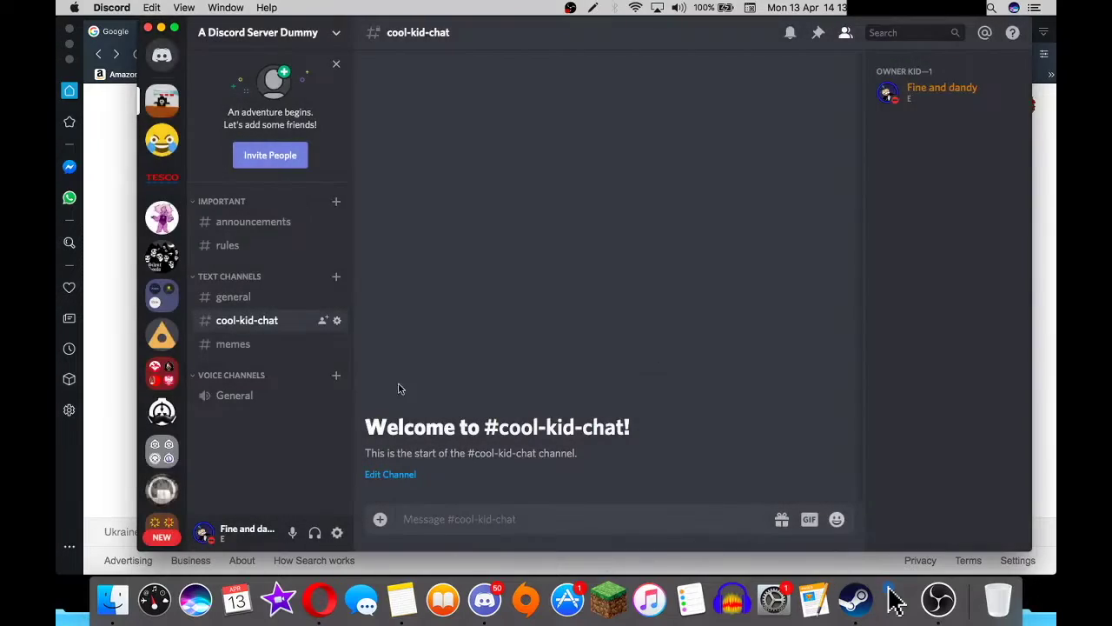
Create the text channels shouts and off-topic-shouts in the Important category.
{"action": "left_click", "coordinate": [337, 201]}
{"action": "type", "text": "shouts"}
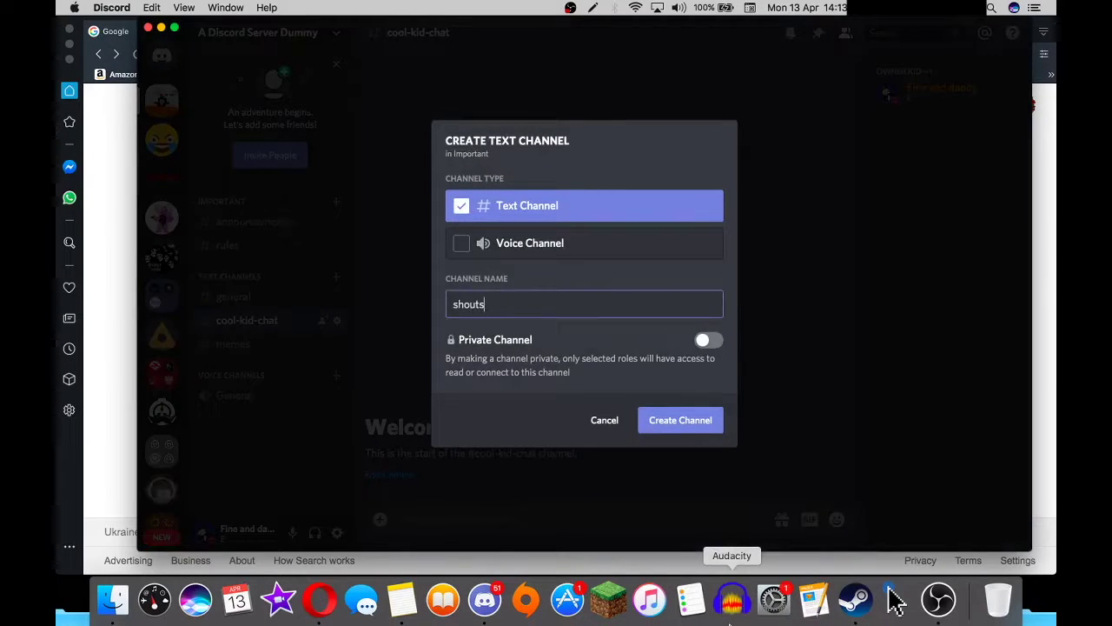
{"action": "key", "text": "Return"}
{"action": "left_click", "coordinate": [337, 202]}
{"action": "type", "text": "of"}
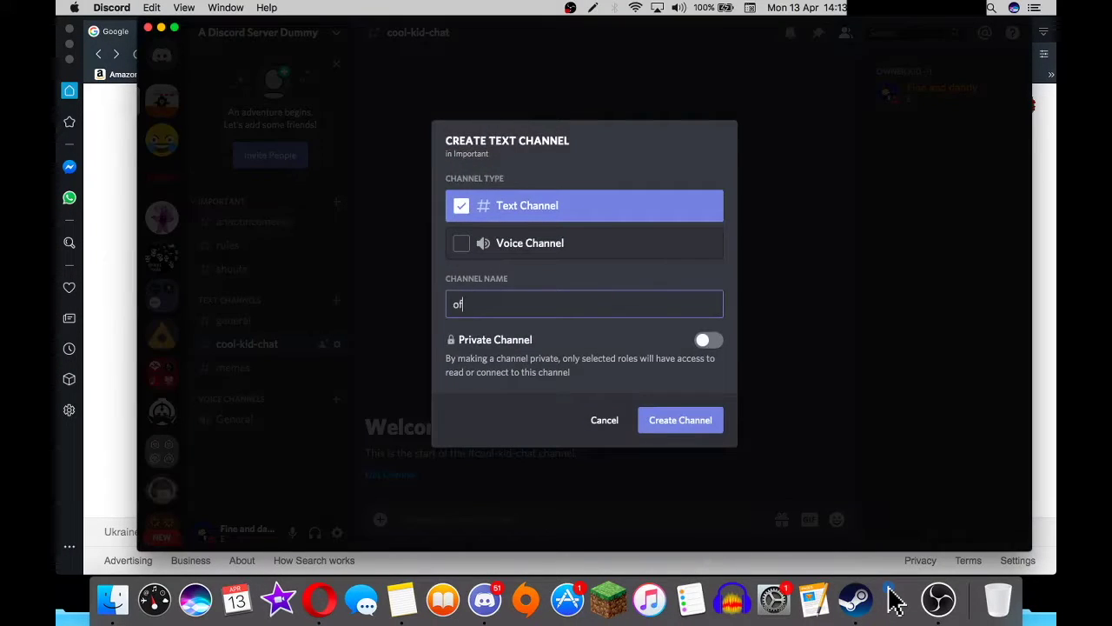
{"action": "type", "text": "f-topic-shouts"}
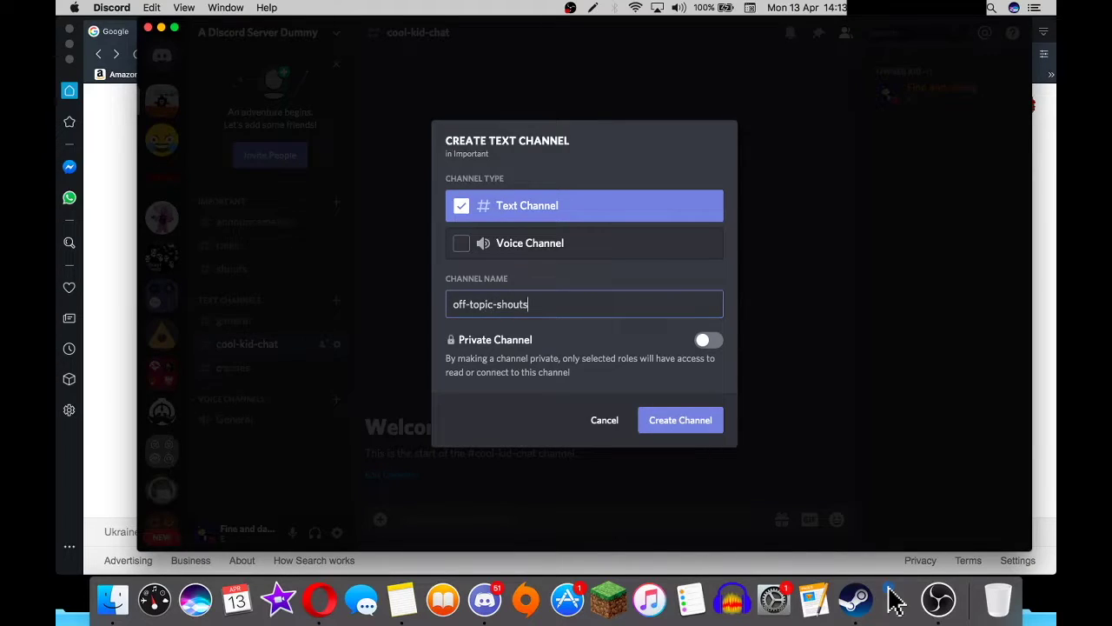
{"action": "key", "text": "Return"}
Switch to Notes, delete the Channels item from the to-do list, and highlight the Bots item.
{"action": "left_click", "coordinate": [402, 599]}
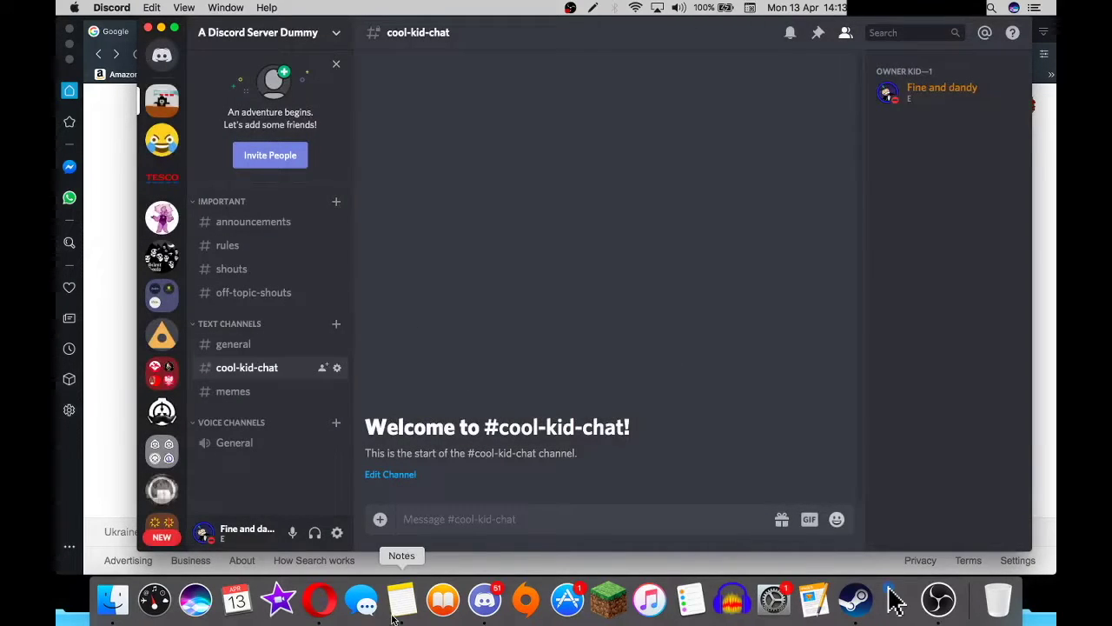
{"action": "key", "text": "BackSpace"}
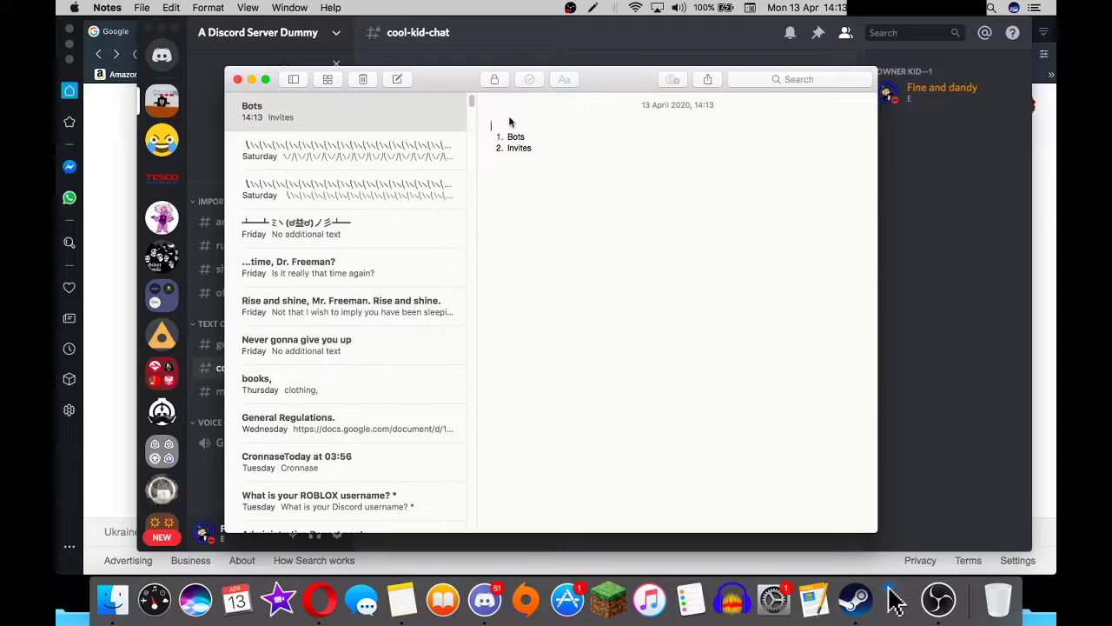
{"action": "left_click_drag", "start_coordinate": [534, 137], "coordinate": [488, 139]}
Switch to Opera, search Google for Discord Bots, and open the top.gg bot list site.
{"action": "left_click", "coordinate": [82, 474]}
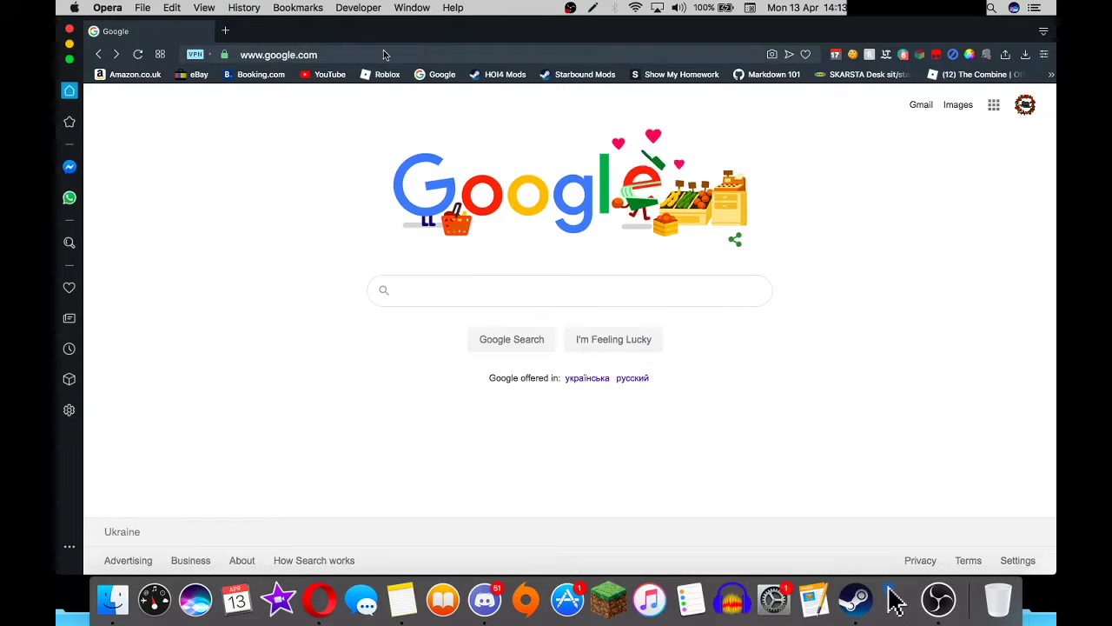
{"action": "left_click", "coordinate": [450, 298]}
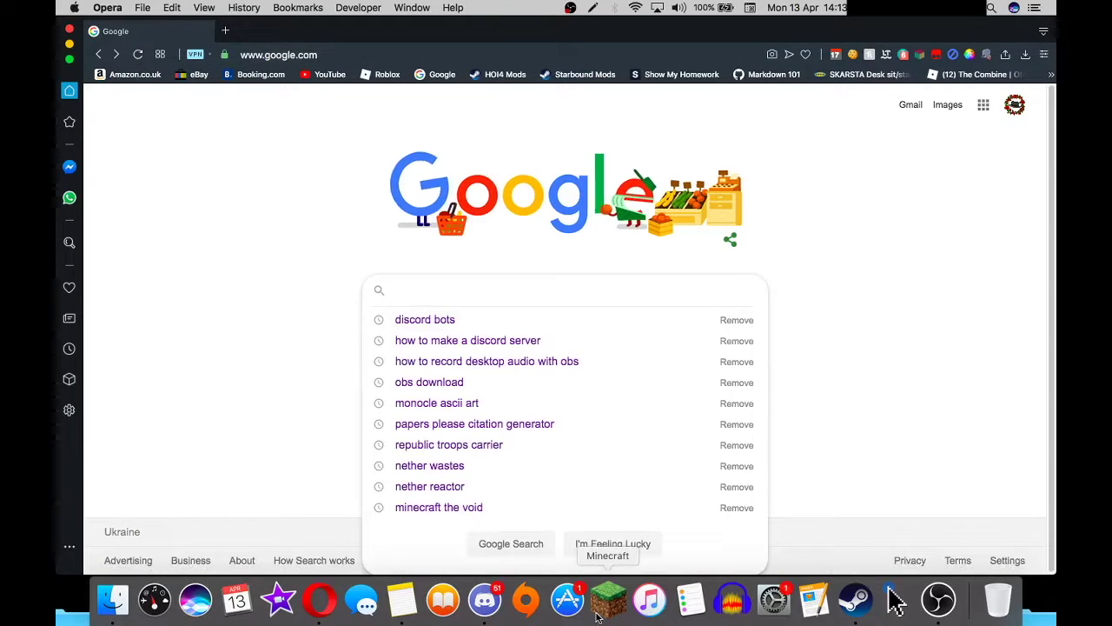
{"action": "type", "text": "Discord Bots"}
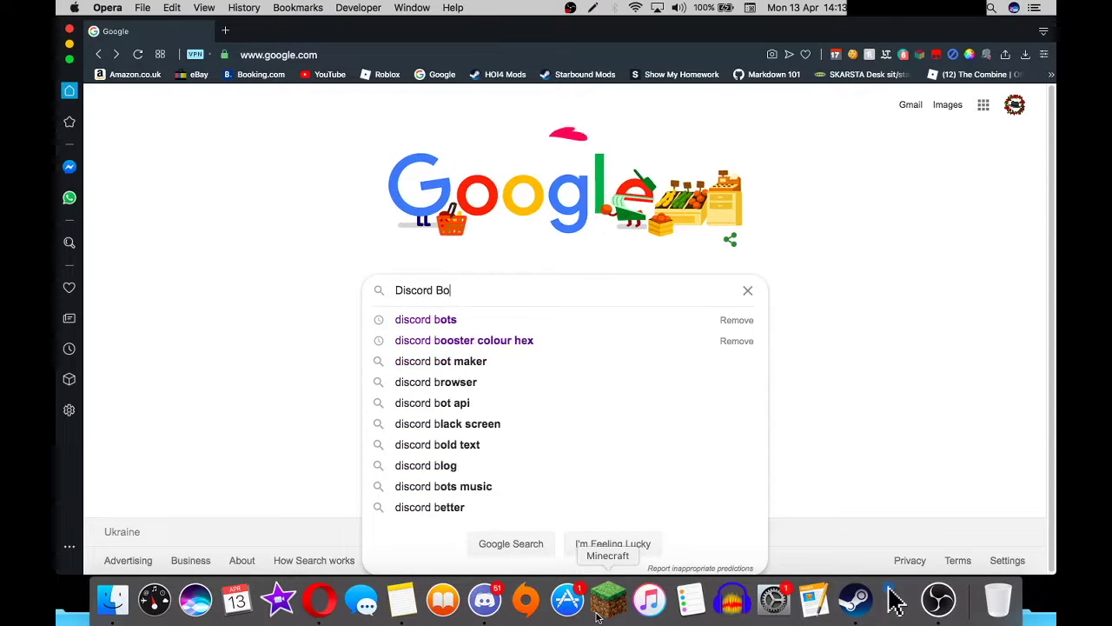
{"action": "key", "text": "Return"}
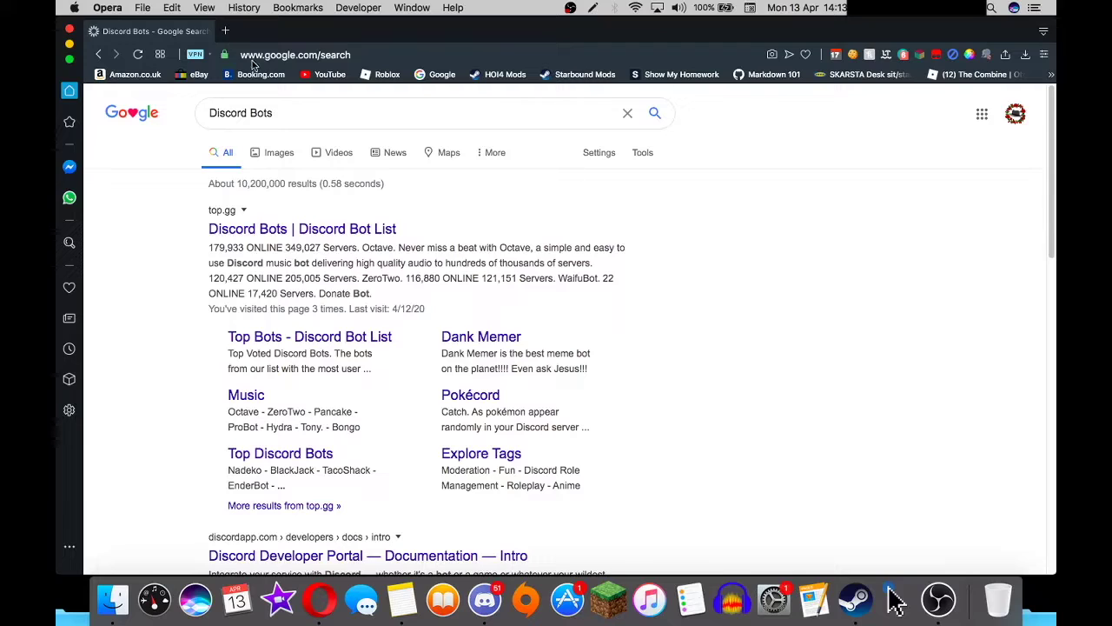
{"action": "key", "text": "super+t"}
{"action": "type", "text": "top.gg"}
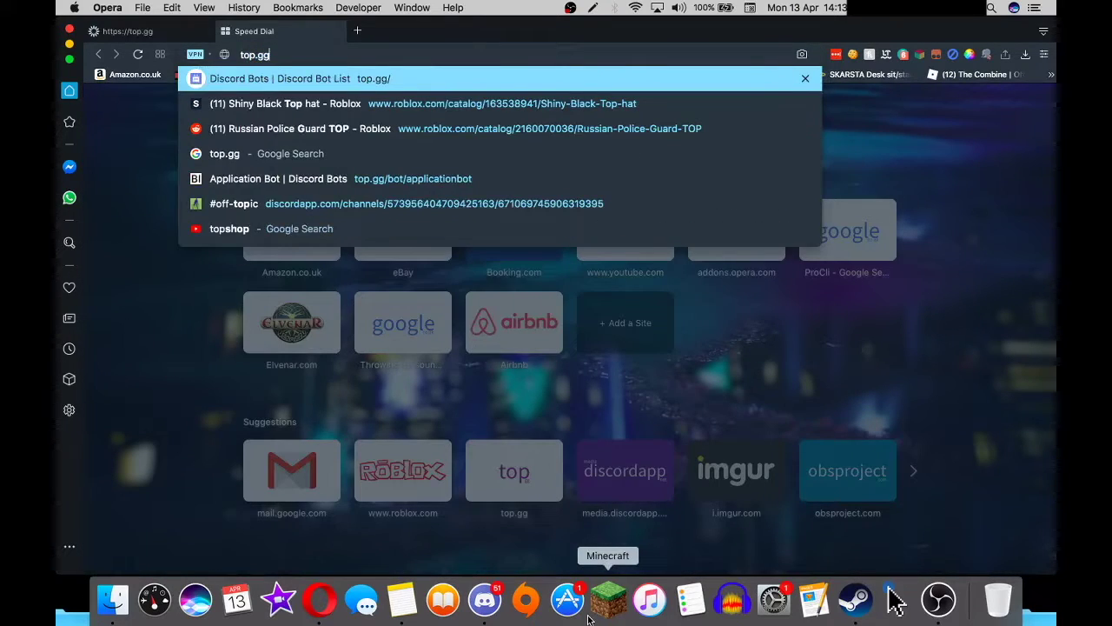
{"action": "key", "text": "Return"}
{"action": "left_click", "coordinate": [94, 33]}
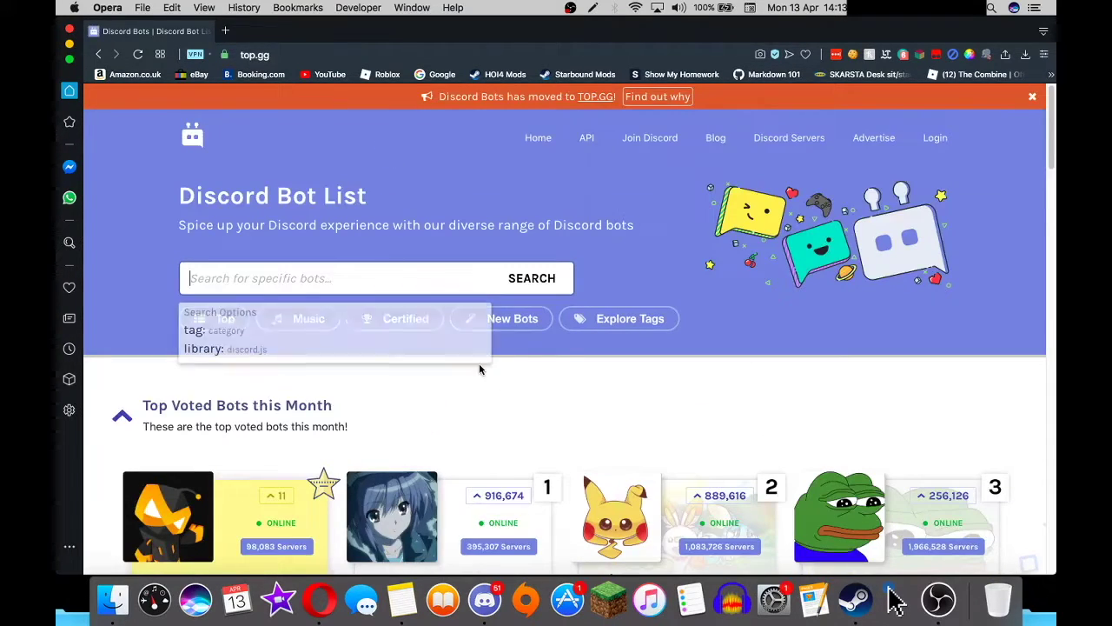
Search the top.gg bot list for Dyno and open the Dyno bot's page.
{"action": "scroll", "coordinate": [477, 366], "scroll_direction": "down", "scroll_amount": 10}
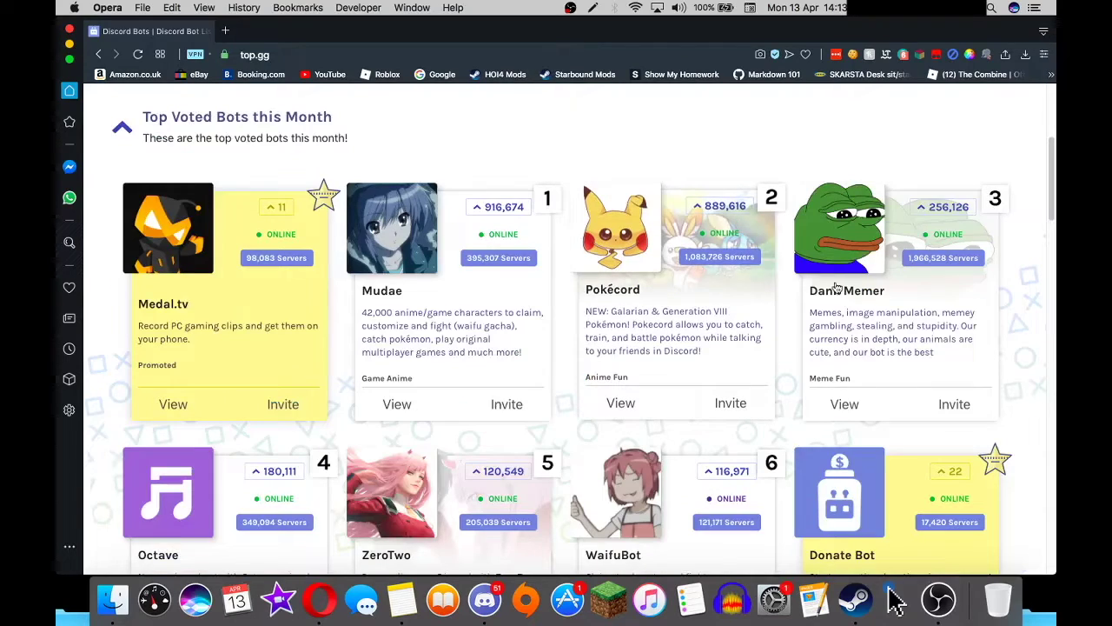
{"action": "scroll", "coordinate": [210, 310], "scroll_direction": "down", "scroll_amount": 5}
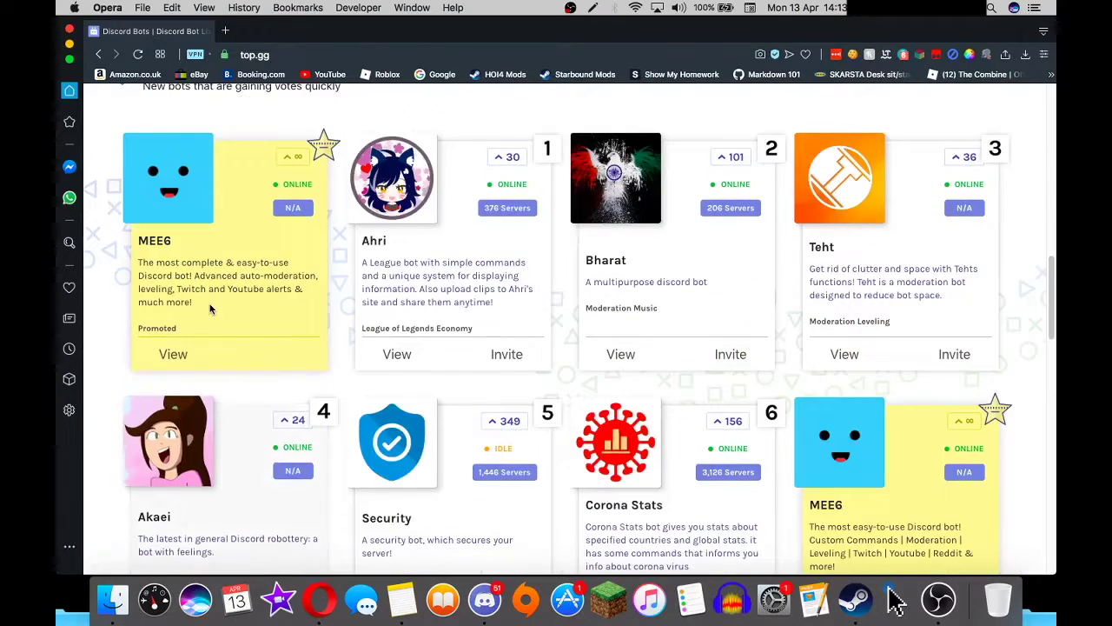
{"action": "scroll", "coordinate": [209, 310], "scroll_direction": "down", "scroll_amount": 5}
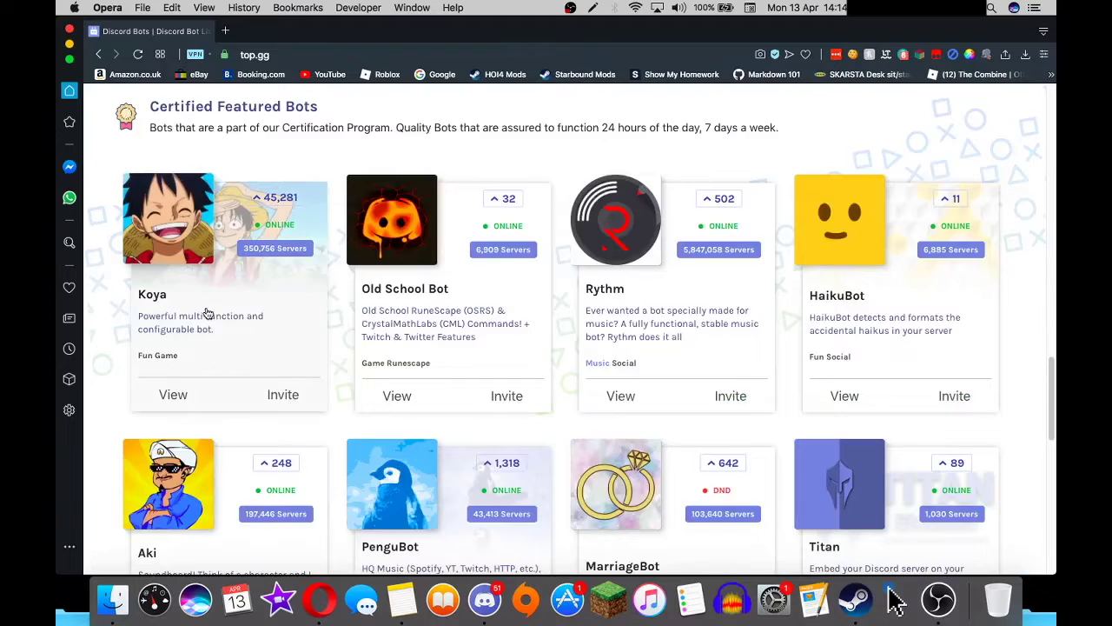
{"action": "scroll", "coordinate": [209, 310], "scroll_direction": "up", "scroll_amount": 15}
{"action": "type", "text": "Dyn"}
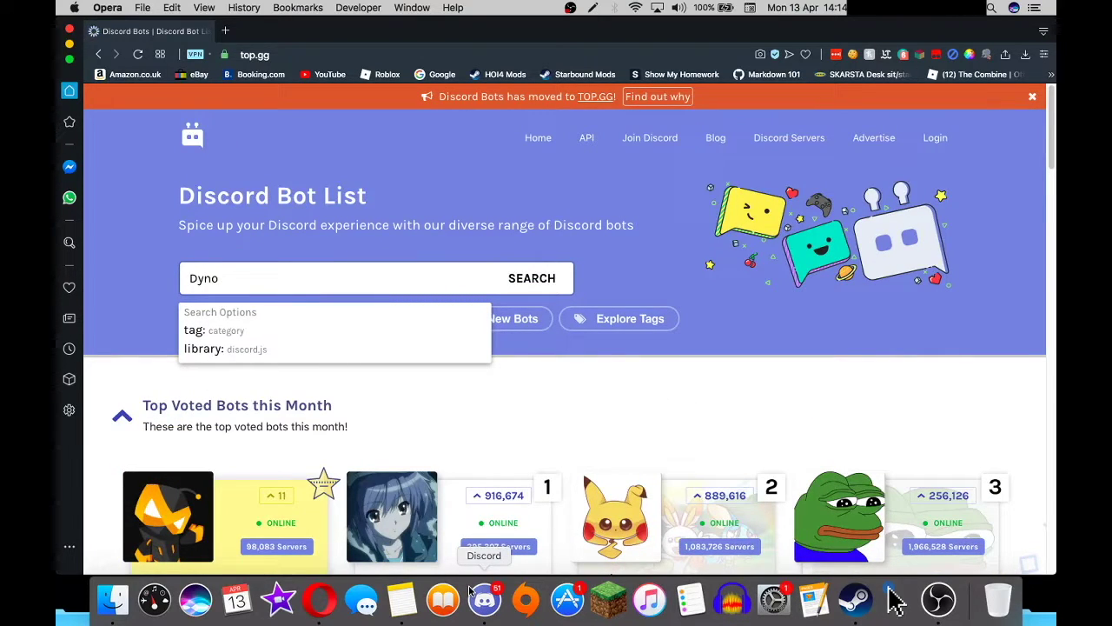
{"action": "type", "text": "o"}
{"action": "key", "text": "Return"}
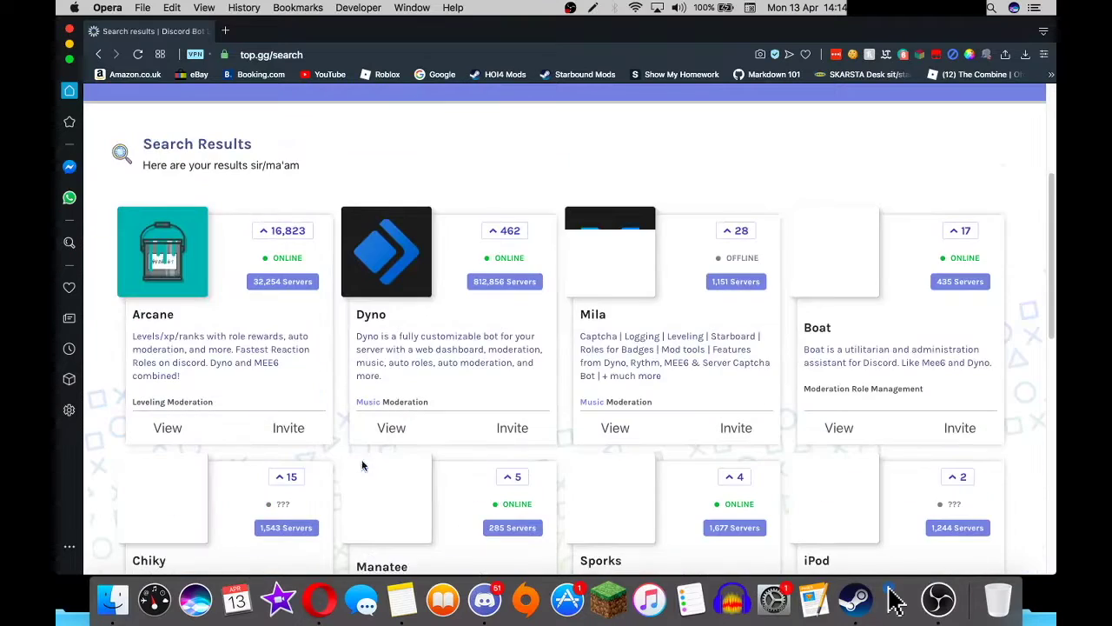
{"action": "left_click", "coordinate": [511, 427]}
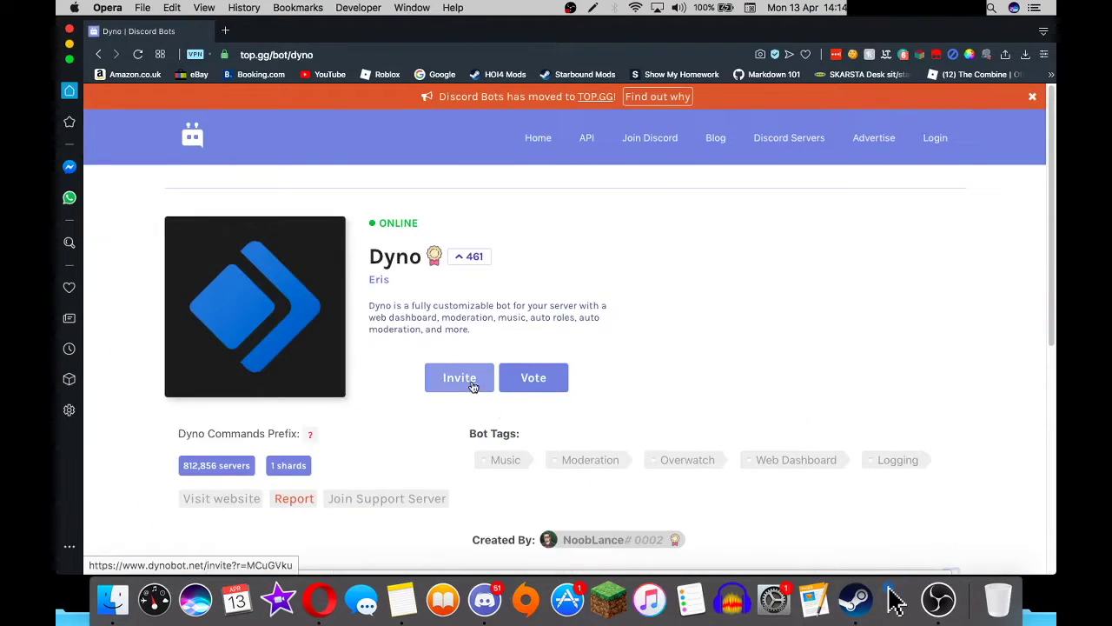
Read through Dyno's bot tags, description and feature list.
{"action": "scroll", "coordinate": [473, 374], "scroll_direction": "down", "scroll_amount": 5}
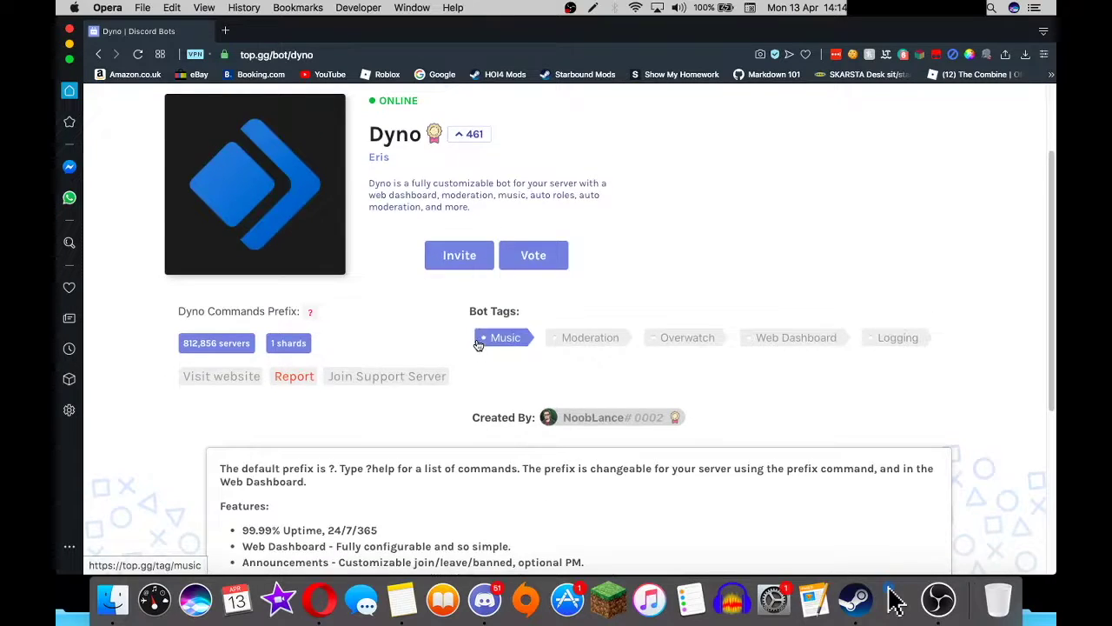
{"action": "left_click_drag", "start_coordinate": [245, 327], "coordinate": [534, 468]}
{"action": "left_click", "coordinate": [534, 468]}
{"action": "scroll", "coordinate": [532, 420], "scroll_direction": "down", "scroll_amount": 2}
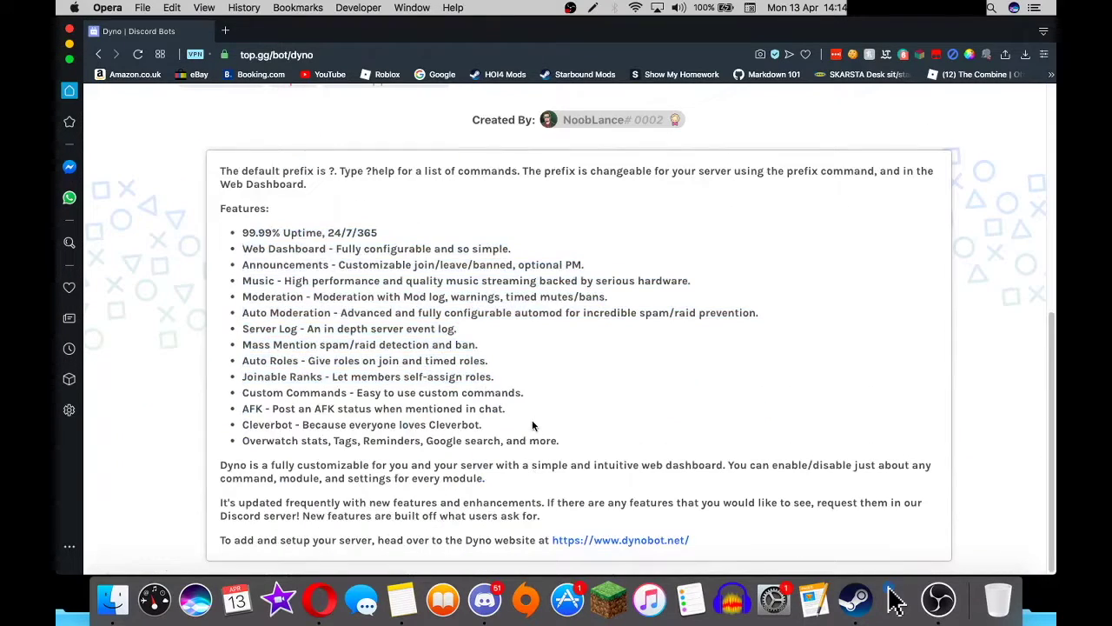
{"action": "left_click_drag", "start_coordinate": [716, 528], "coordinate": [487, 315]}
{"action": "left_click", "coordinate": [487, 315]}
Invite Dyno and choose A Discord Server Dummy as the server to add the bot to.
{"action": "scroll", "coordinate": [500, 358], "scroll_direction": "up", "scroll_amount": 10}
{"action": "left_click", "coordinate": [454, 383]}
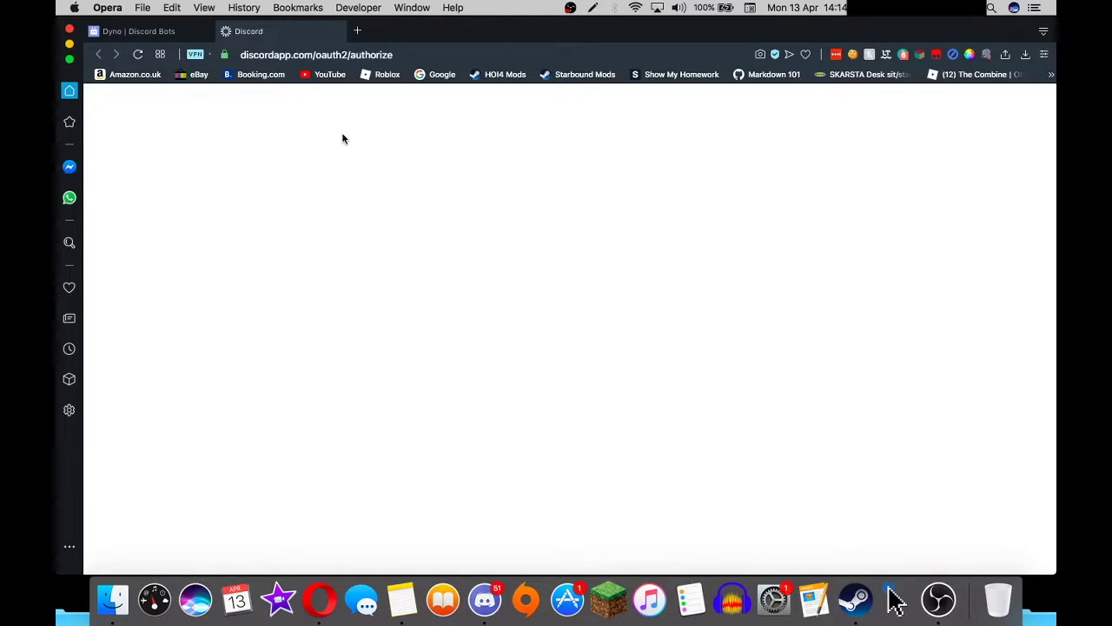
{"action": "left_click", "coordinate": [421, 54]}
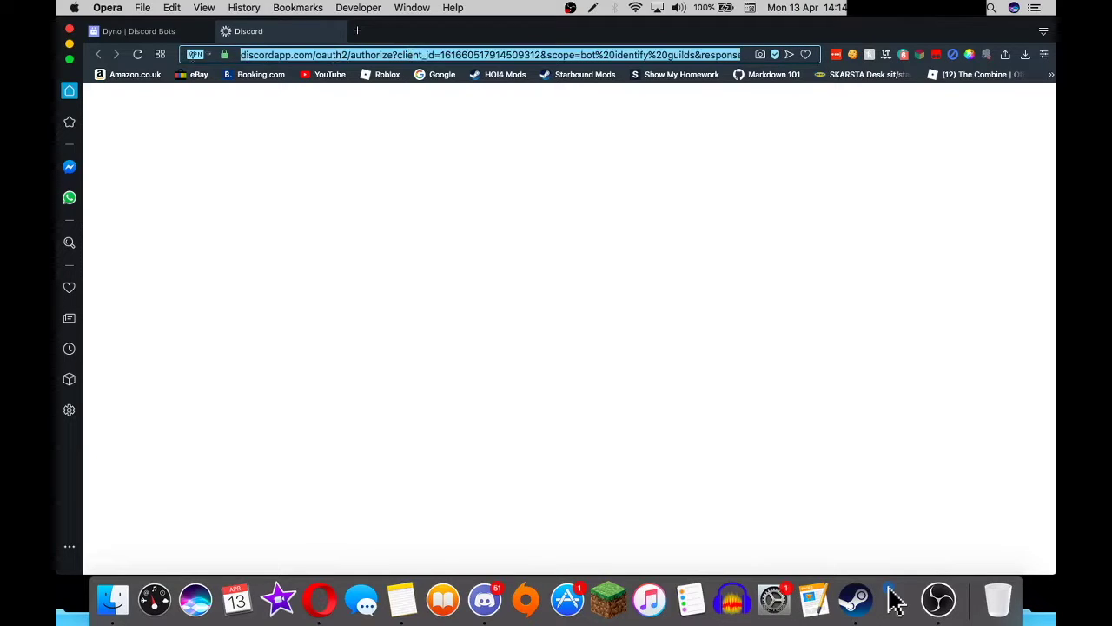
{"action": "left_click", "coordinate": [331, 173]}
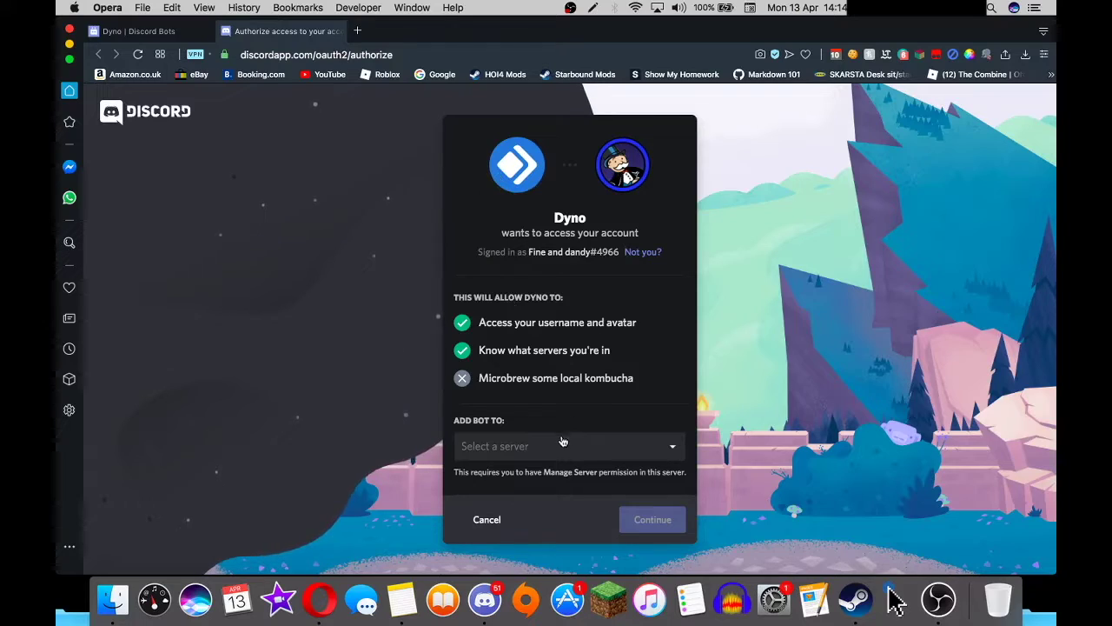
{"action": "left_click", "coordinate": [534, 441]}
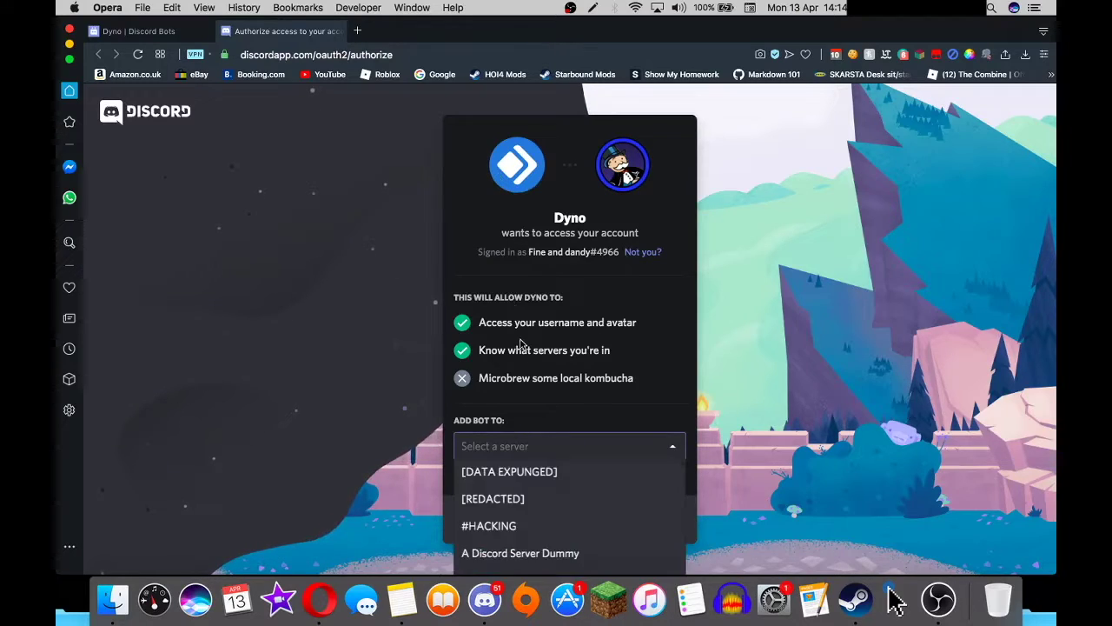
{"action": "scroll", "coordinate": [532, 514], "scroll_direction": "down", "scroll_amount": 1}
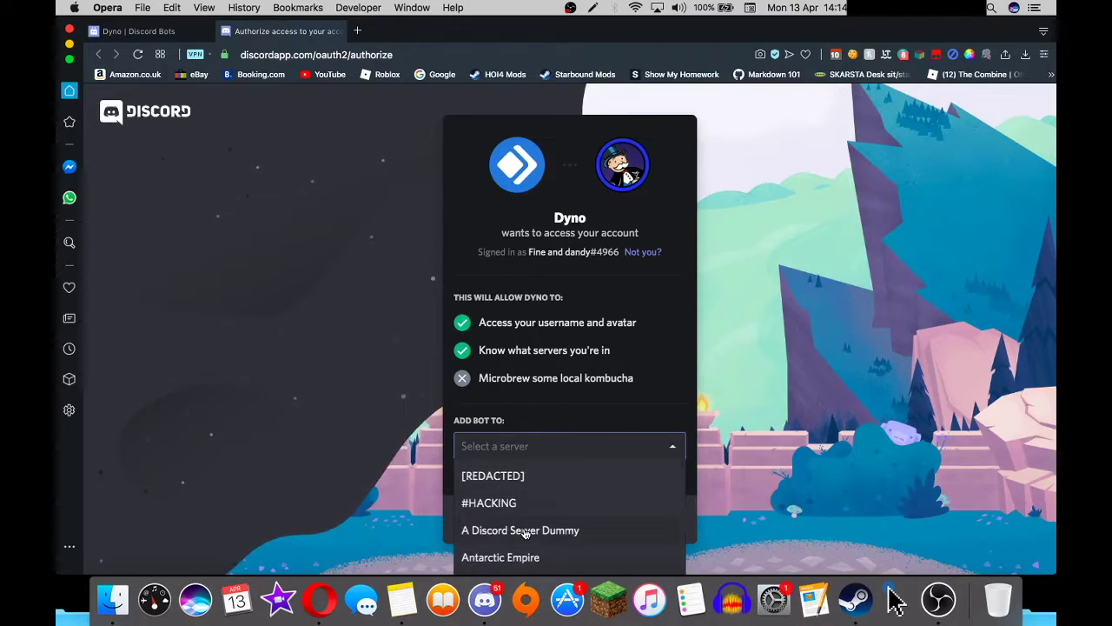
{"action": "left_click", "coordinate": [525, 532]}
{"action": "left_click", "coordinate": [641, 516]}
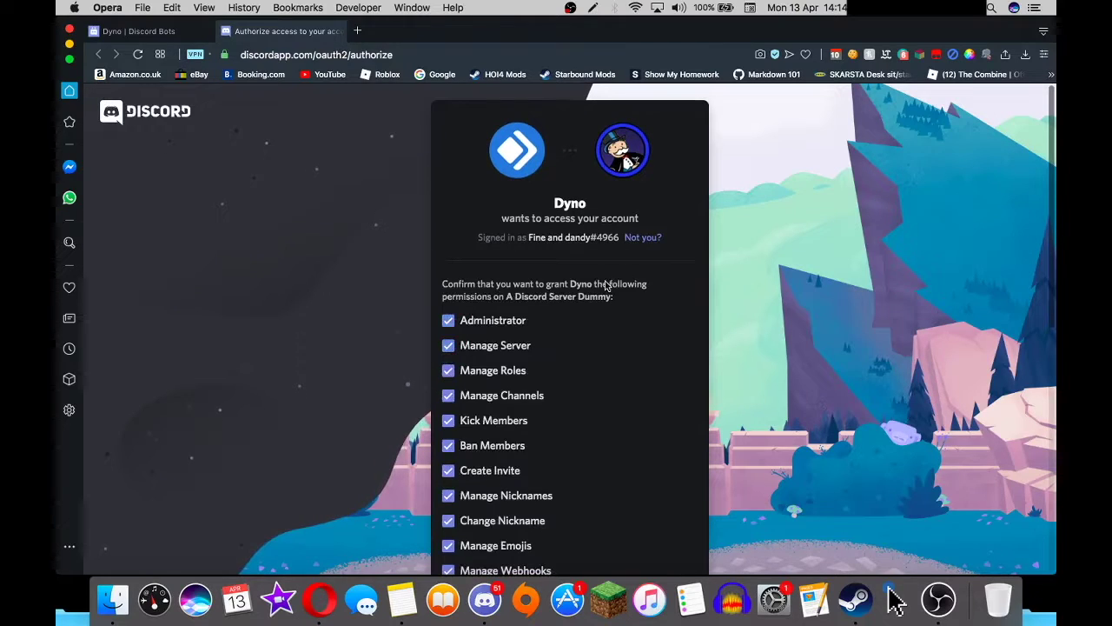
Review the permissions requested by Dyno and authorize the bot with all of them granted.
{"action": "scroll", "coordinate": [504, 263], "scroll_direction": "down", "scroll_amount": 5}
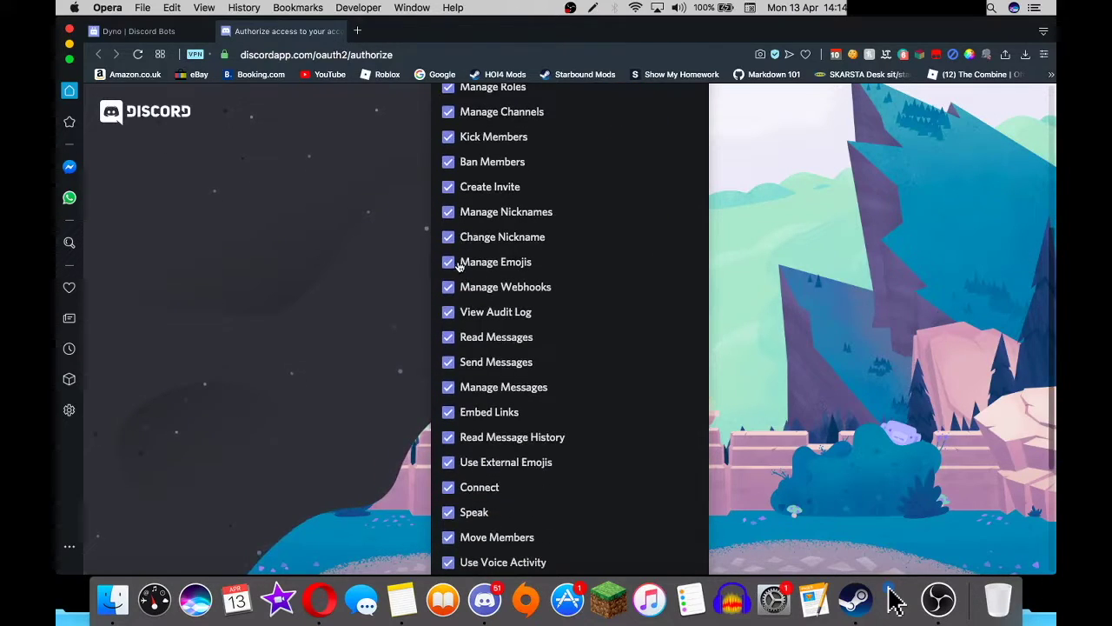
{"action": "scroll", "coordinate": [452, 263], "scroll_direction": "up", "scroll_amount": 5}
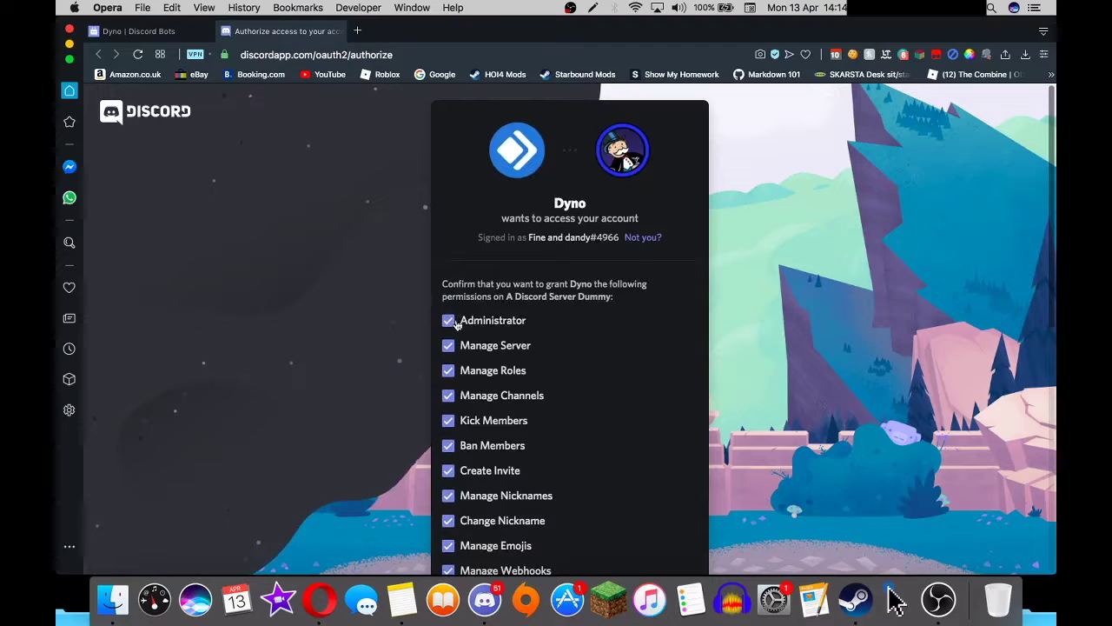
{"action": "scroll", "coordinate": [622, 418], "scroll_direction": "down", "scroll_amount": 8}
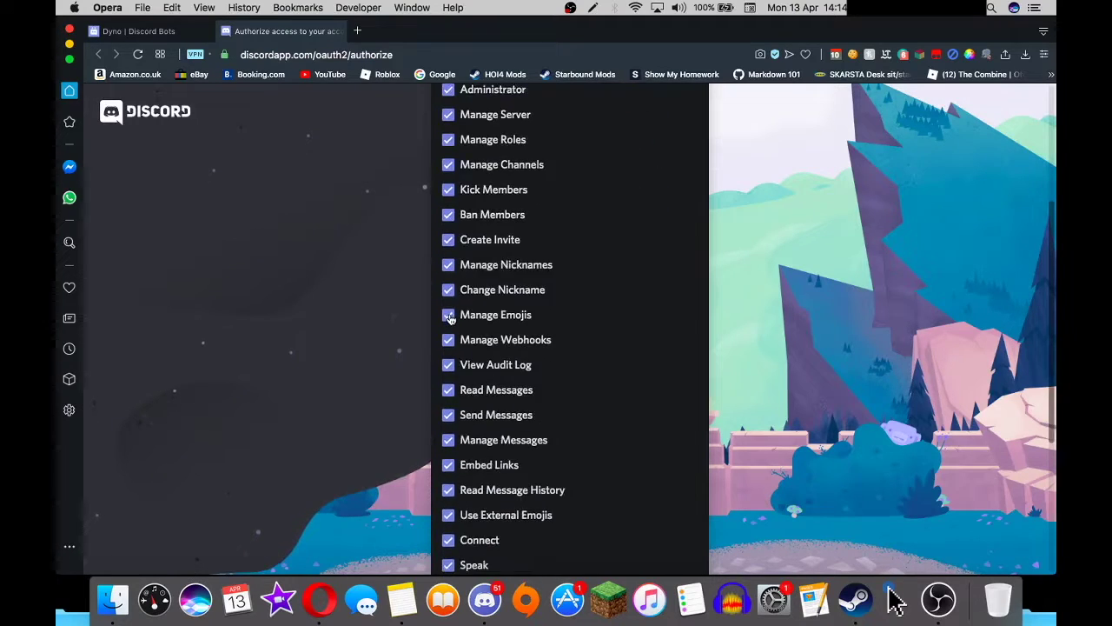
{"action": "left_click", "coordinate": [651, 533]}
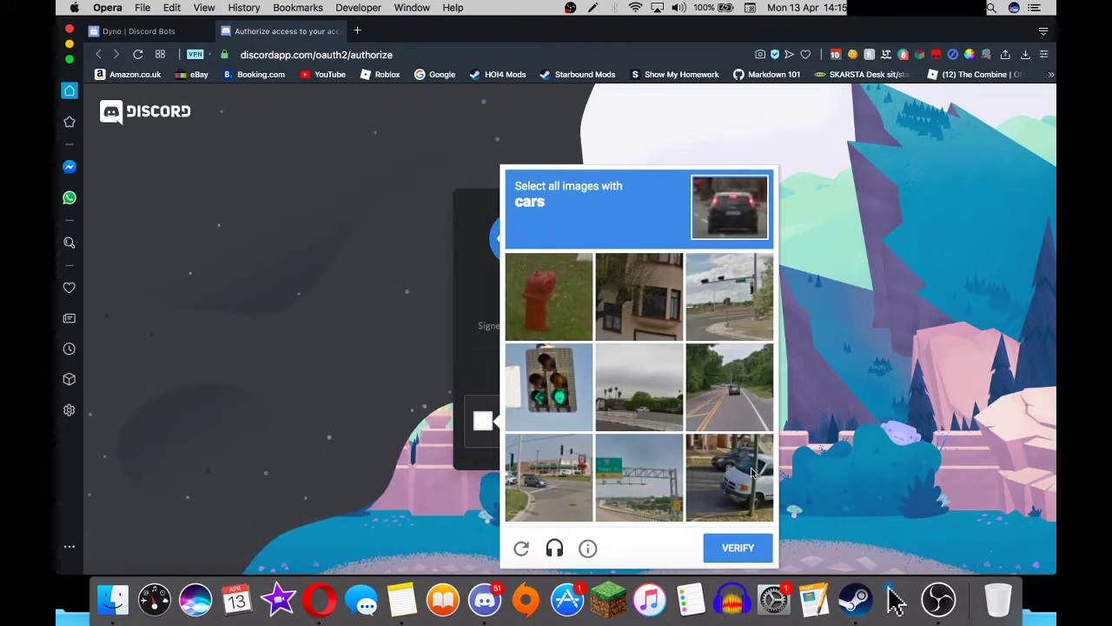
Complete the captcha by selecting all images with cars and verifying the selection.
{"action": "left_click", "coordinate": [733, 402]}
{"action": "left_click", "coordinate": [728, 476]}
{"action": "left_click", "coordinate": [541, 475]}
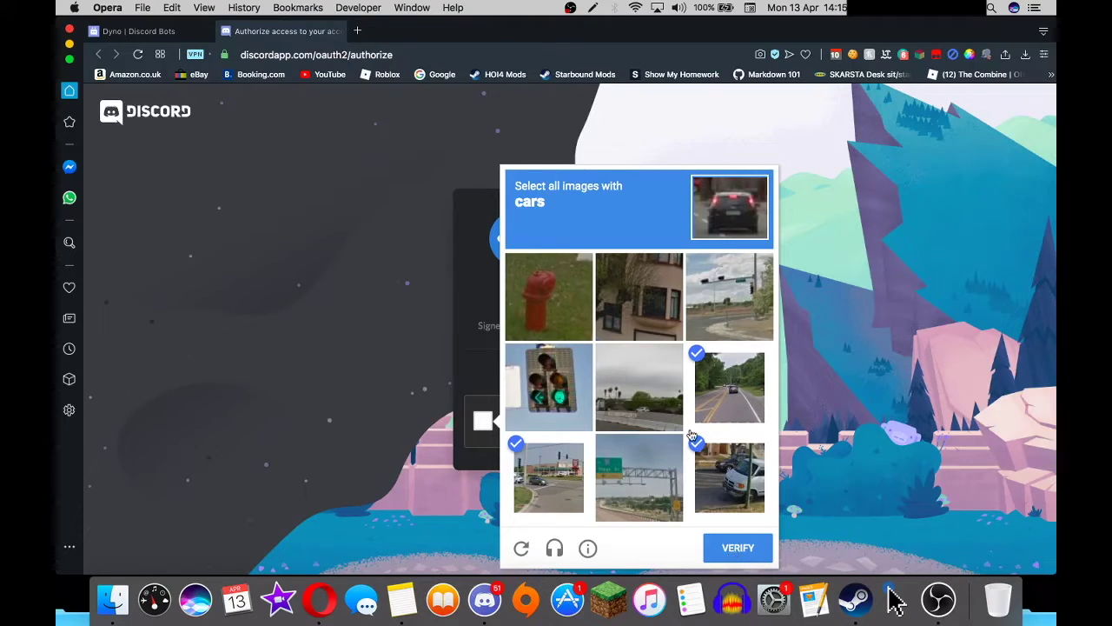
{"action": "left_click", "coordinate": [727, 554]}
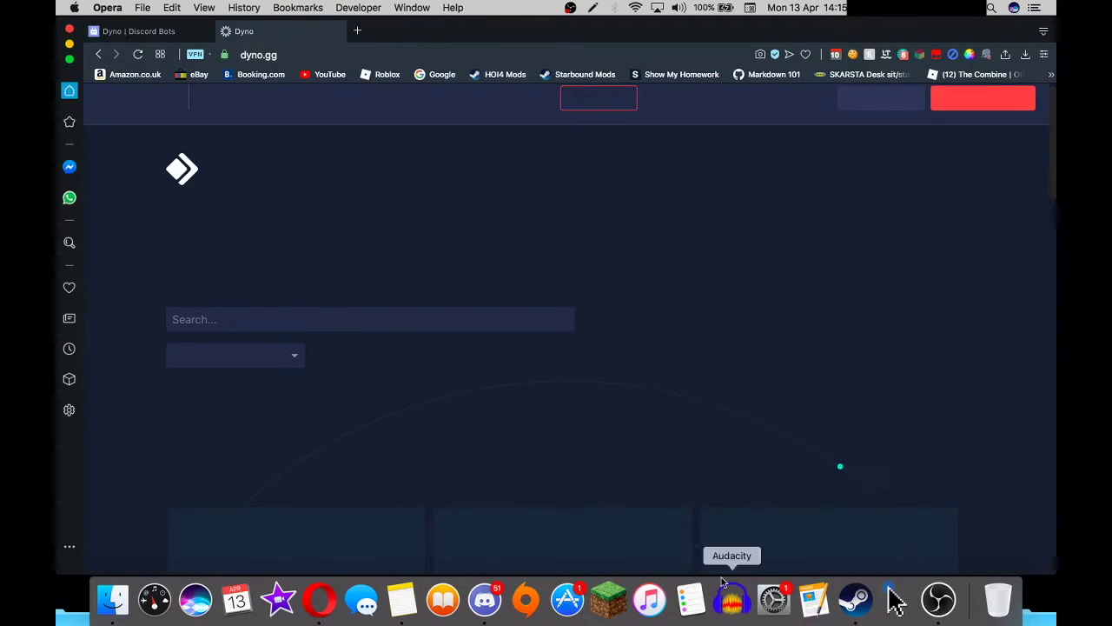
Switch to Discord and create a new role named Bot in the server's settings.
{"action": "left_click", "coordinate": [485, 599]}
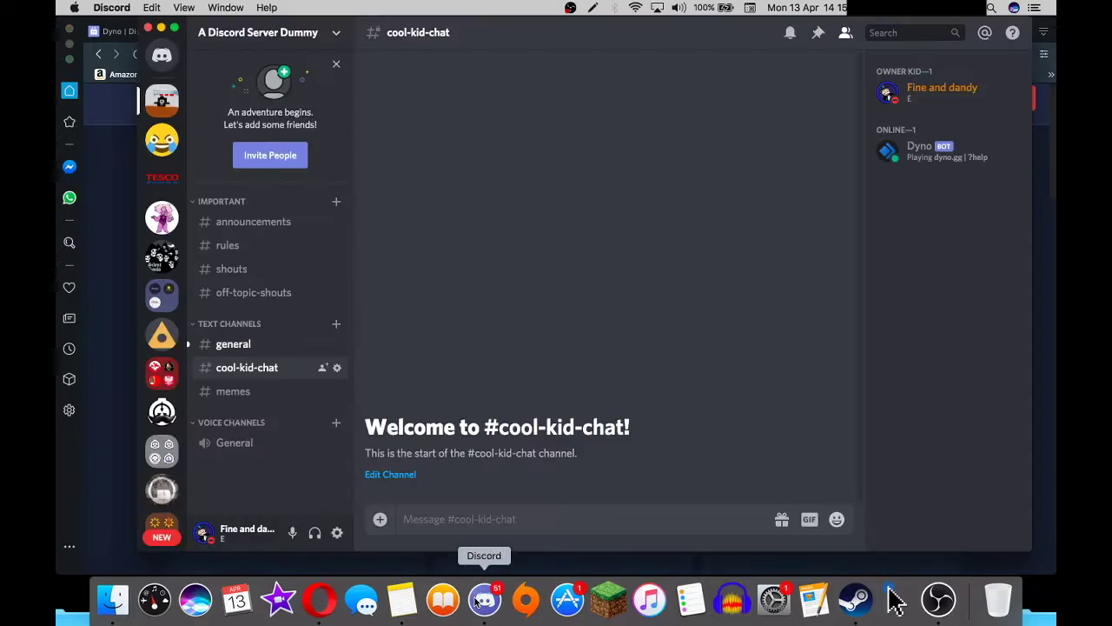
{"action": "left_click", "coordinate": [937, 160]}
{"action": "left_click", "coordinate": [258, 32]}
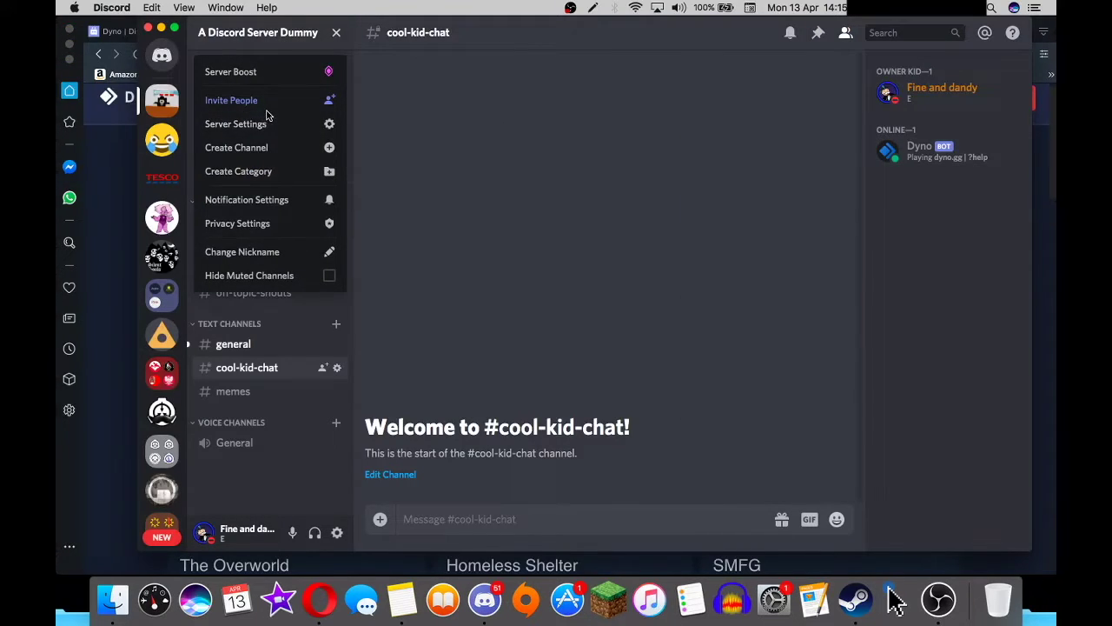
{"action": "left_click", "coordinate": [263, 124]}
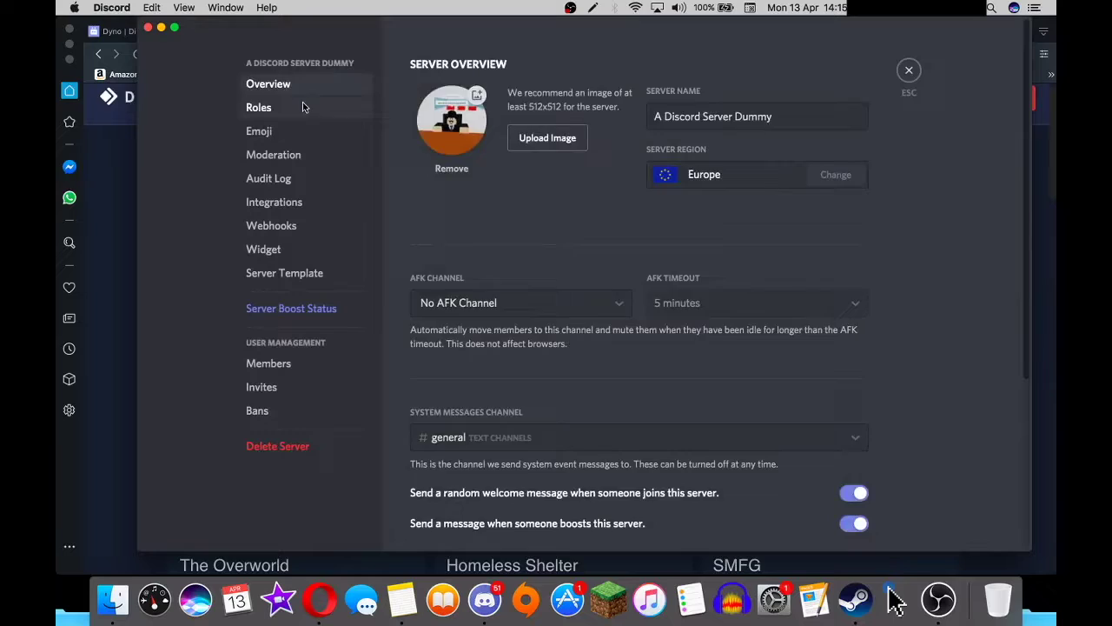
{"action": "left_click", "coordinate": [302, 107]}
{"action": "left_click", "coordinate": [520, 64]}
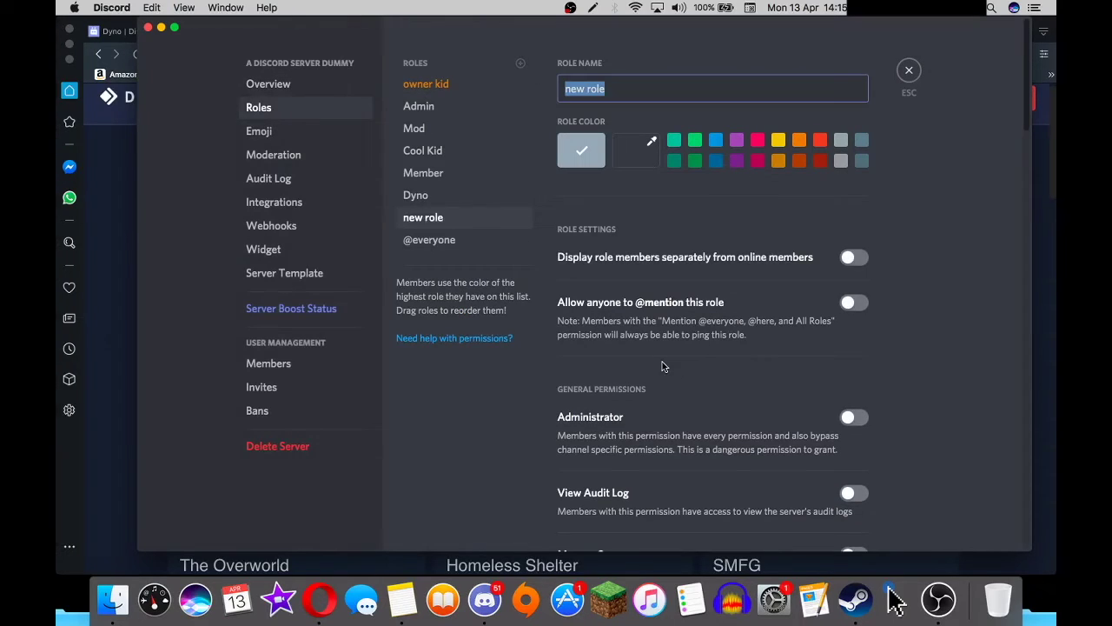
{"action": "type", "text": "Bot"}
Place the Bot role between Admin and Mod, colour it blue, display its members separately, and save the changes.
{"action": "left_click_drag", "start_coordinate": [455, 217], "coordinate": [459, 123]}
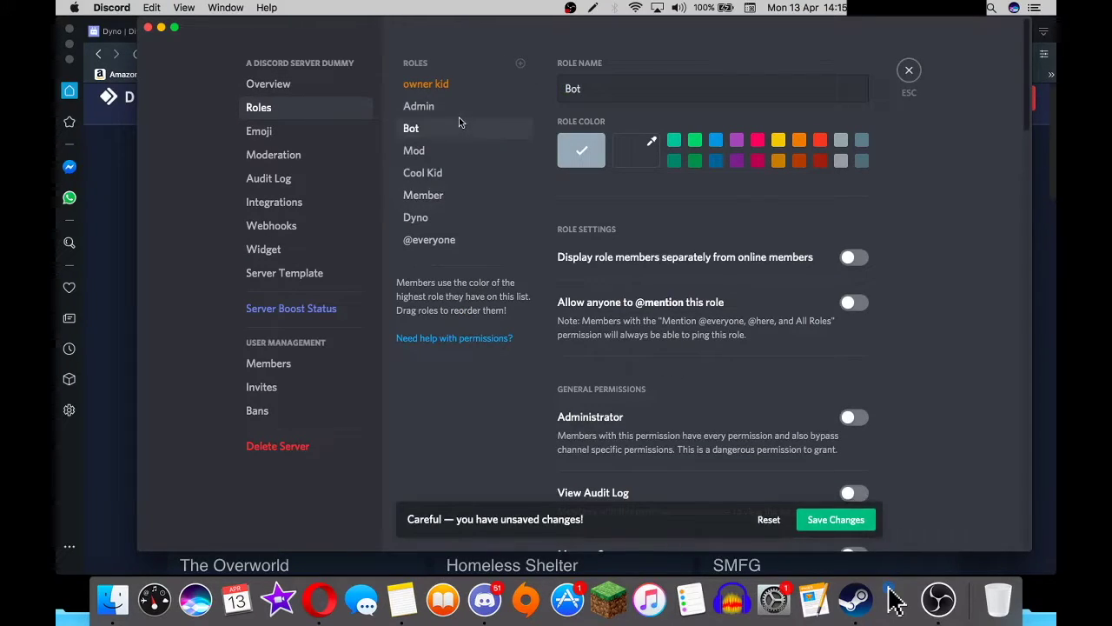
{"action": "left_click", "coordinate": [716, 140]}
{"action": "left_click", "coordinate": [851, 258]}
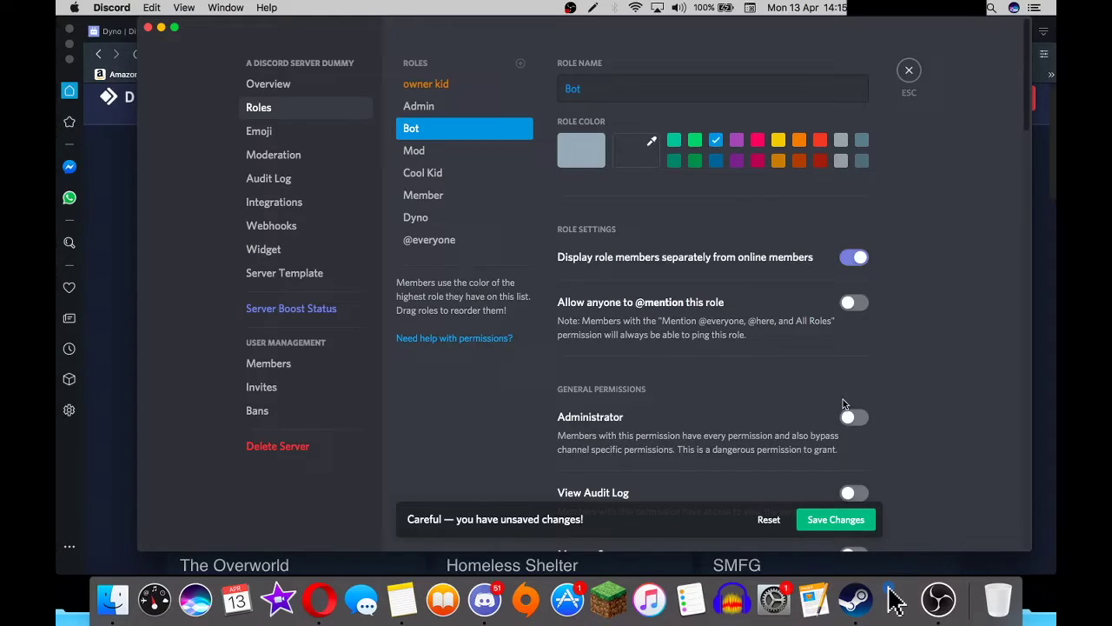
{"action": "left_click", "coordinate": [835, 520]}
{"action": "left_click", "coordinate": [909, 70]}
Assign the Bot role to Dyno from the member list and open the general channel.
{"action": "left_click", "coordinate": [923, 161]}
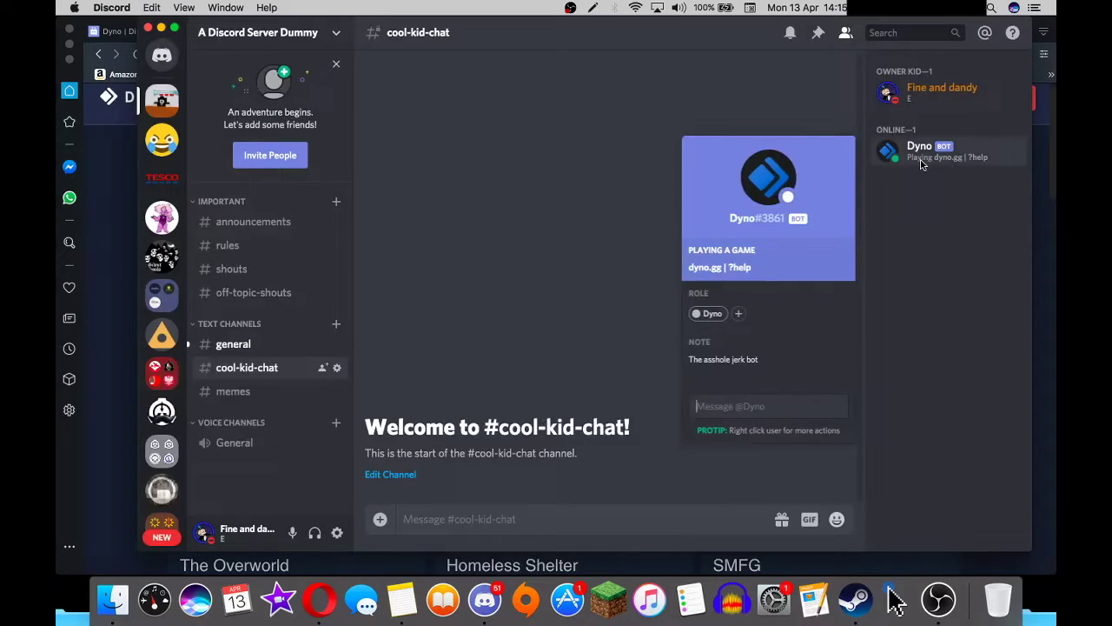
{"action": "left_click", "coordinate": [744, 316]}
{"action": "left_click", "coordinate": [703, 186]}
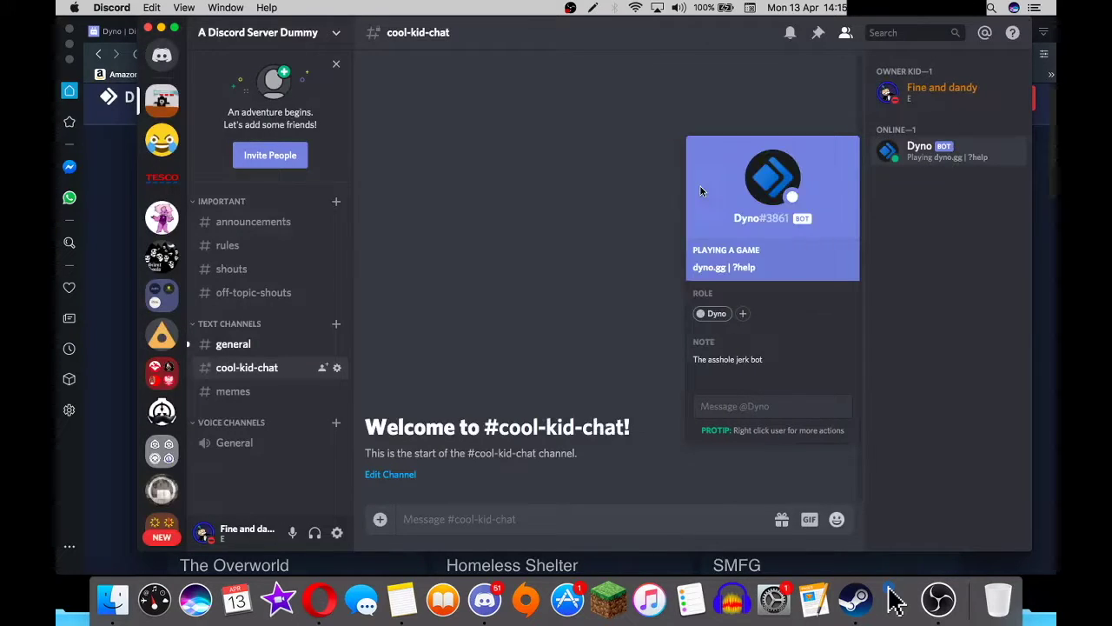
{"action": "left_click", "coordinate": [547, 217]}
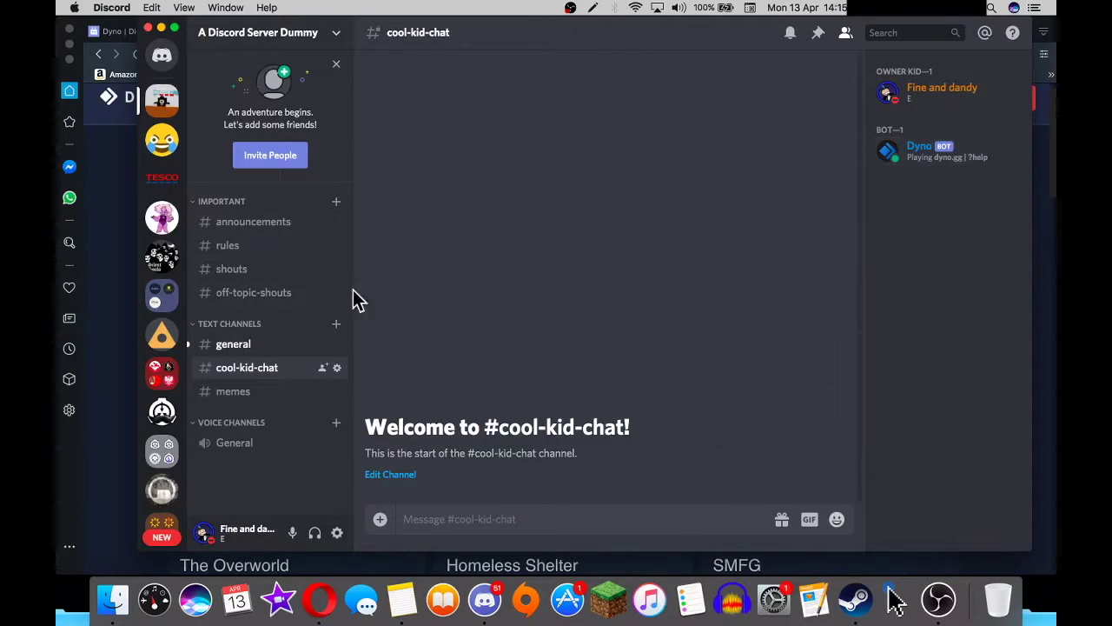
{"action": "left_click", "coordinate": [236, 344]}
{"action": "left_click", "coordinate": [590, 356]}
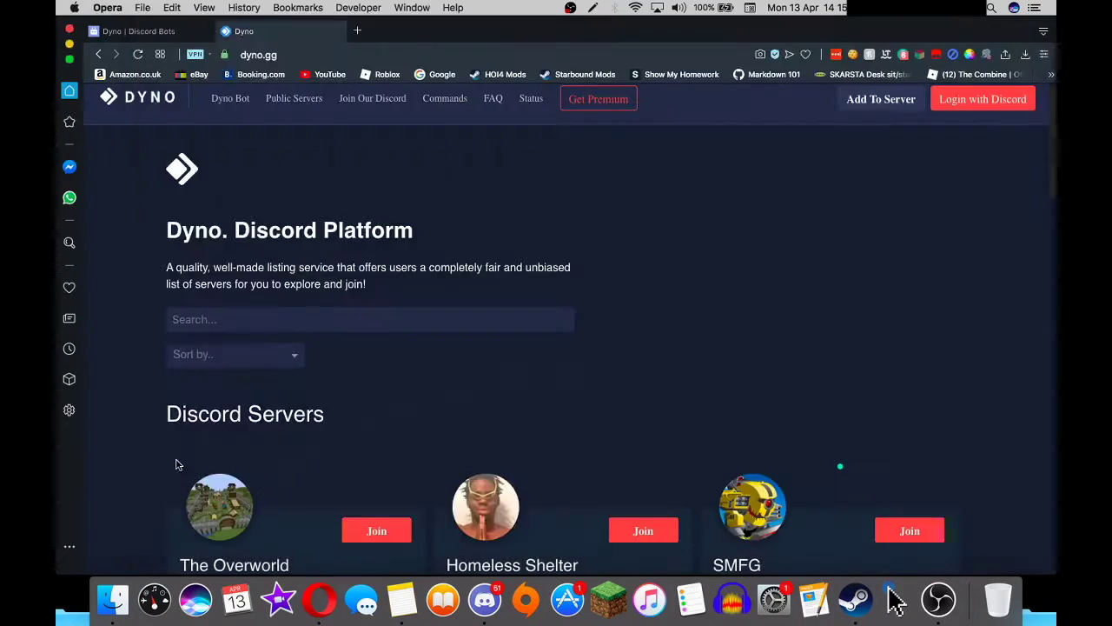
Switch to Opera and log in to dyno.gg with Discord, authorizing Dyno to access the account.
{"action": "left_click", "coordinate": [357, 32]}
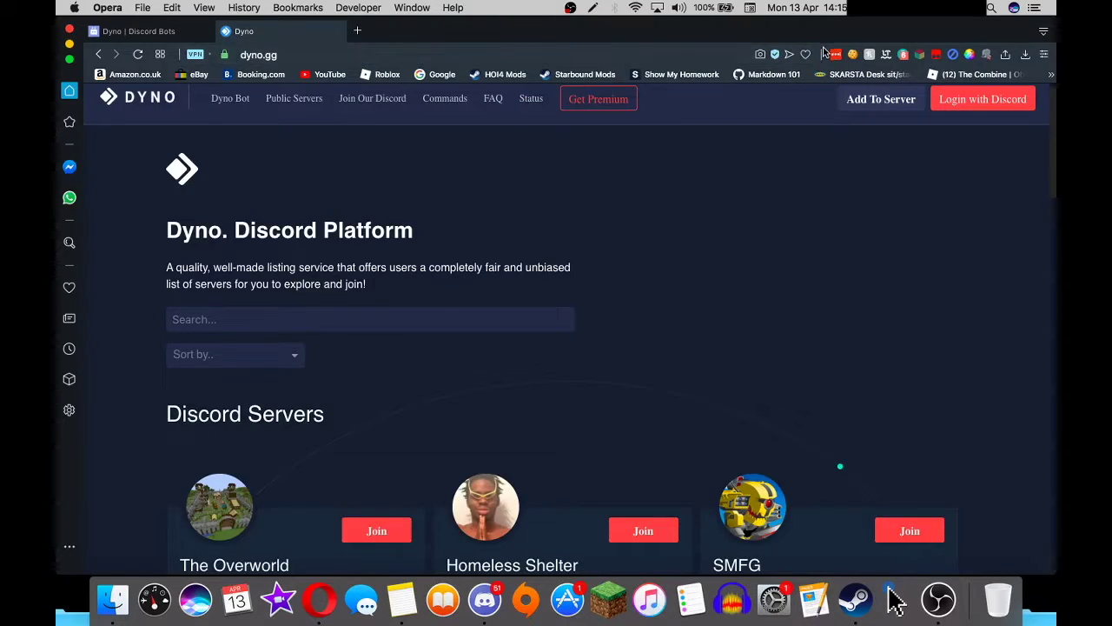
{"action": "scroll", "coordinate": [705, 157], "scroll_direction": "up", "scroll_amount": 1}
{"action": "scroll", "coordinate": [340, 159], "scroll_direction": "down", "scroll_amount": 10}
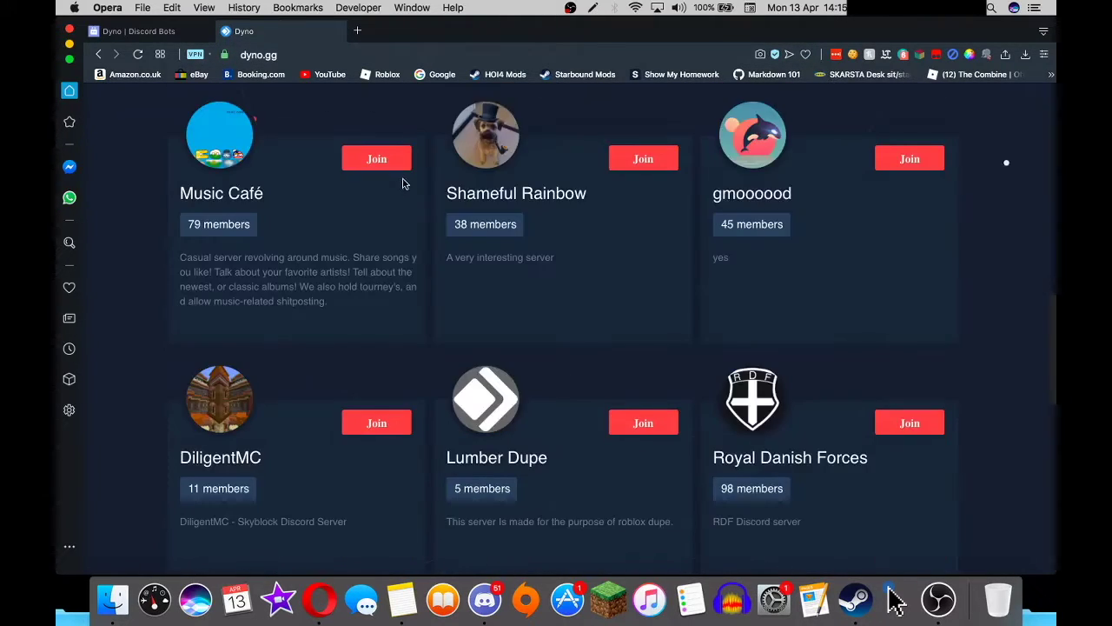
{"action": "scroll", "coordinate": [401, 176], "scroll_direction": "down", "scroll_amount": 1}
{"action": "scroll", "coordinate": [401, 172], "scroll_direction": "down", "scroll_amount": 10}
{"action": "scroll", "coordinate": [401, 170], "scroll_direction": "up", "scroll_amount": 15}
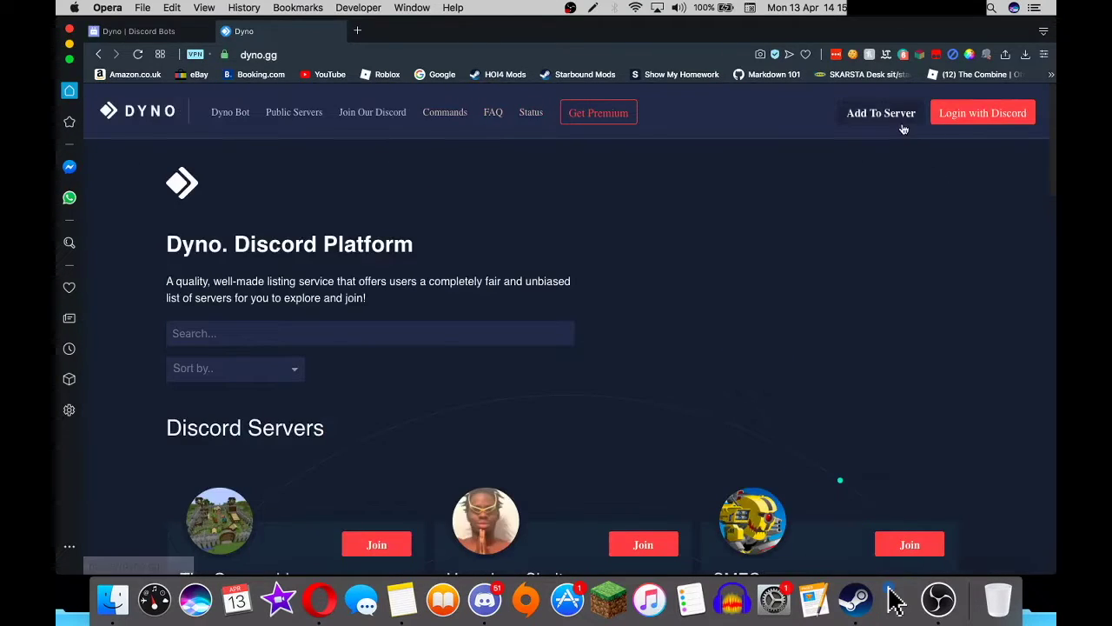
{"action": "left_click", "coordinate": [960, 117]}
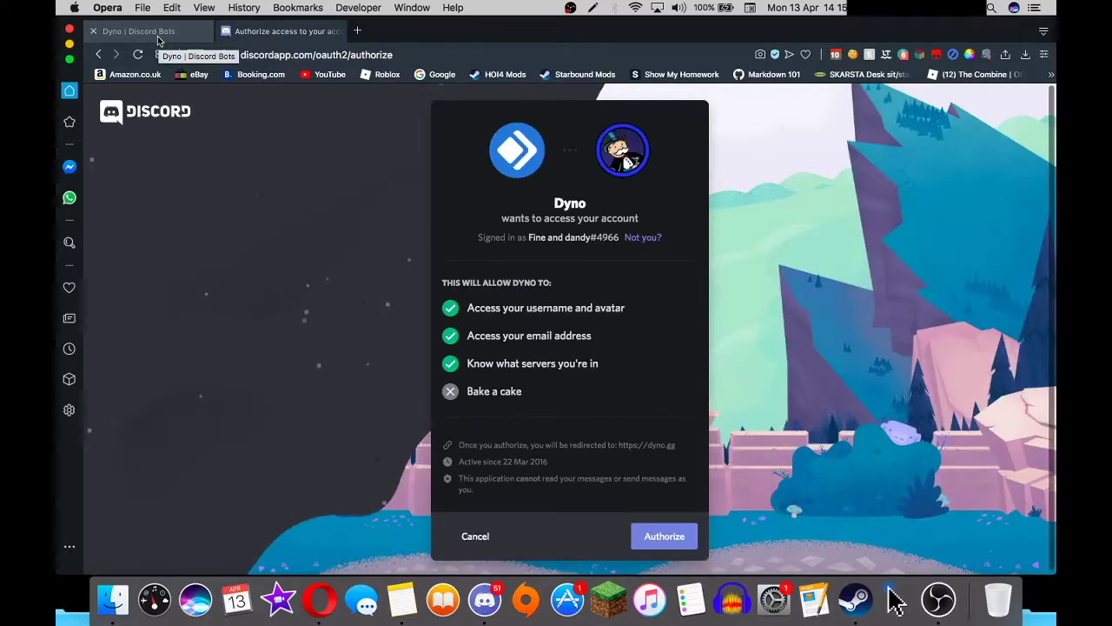
{"action": "left_click", "coordinate": [666, 540]}
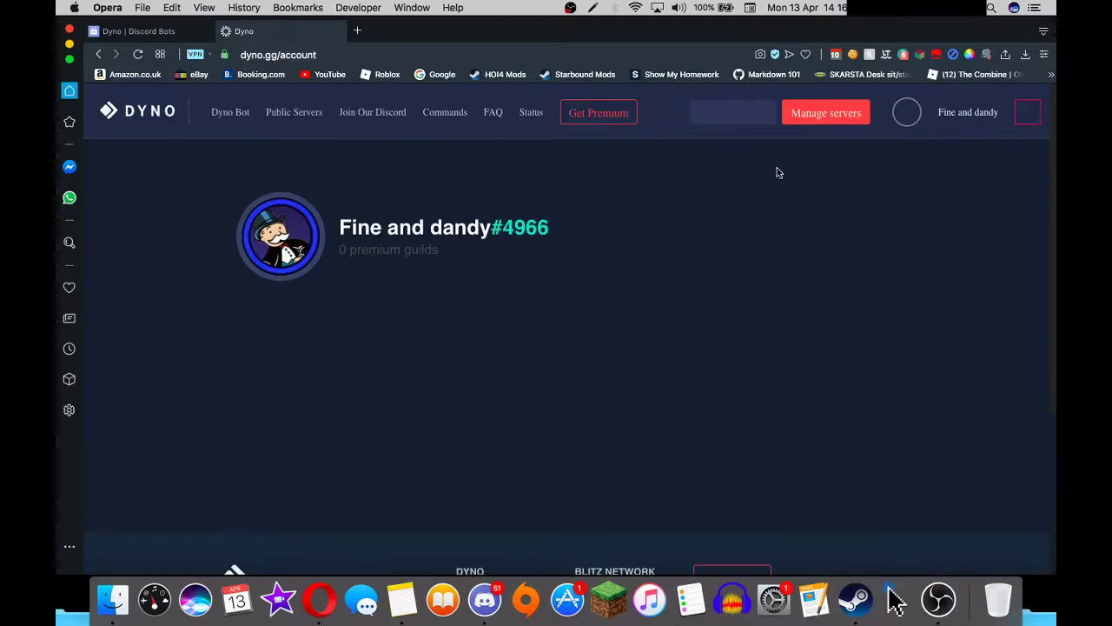
Open the Dyno dashboard for the server A Discord Server Dummy from the list of managed servers.
{"action": "left_click", "coordinate": [837, 114]}
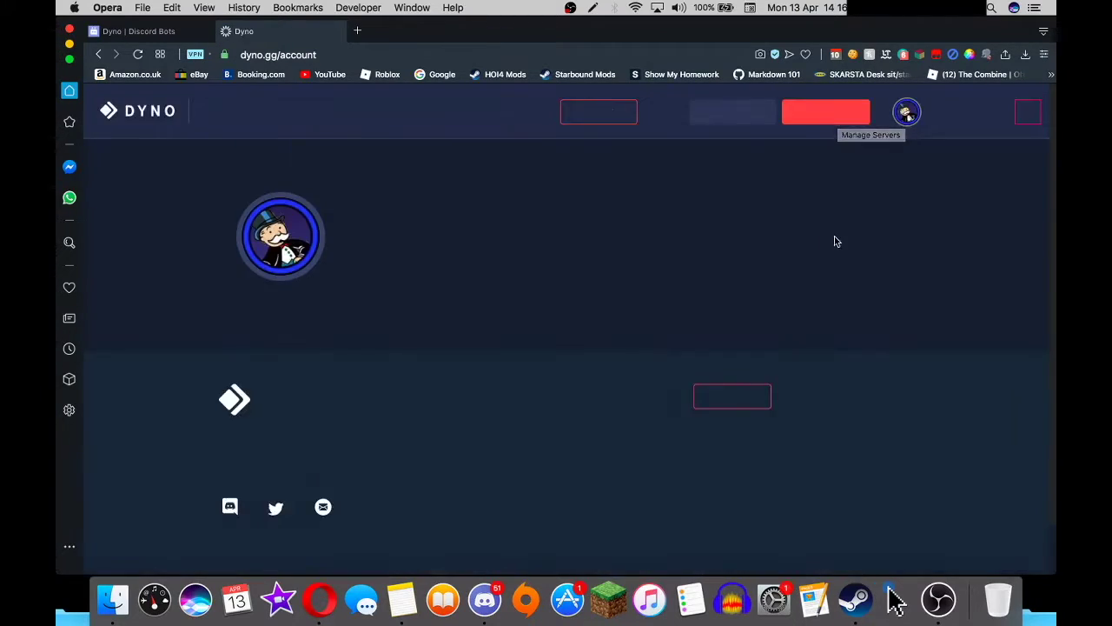
{"action": "scroll", "coordinate": [874, 296], "scroll_direction": "down", "scroll_amount": 15}
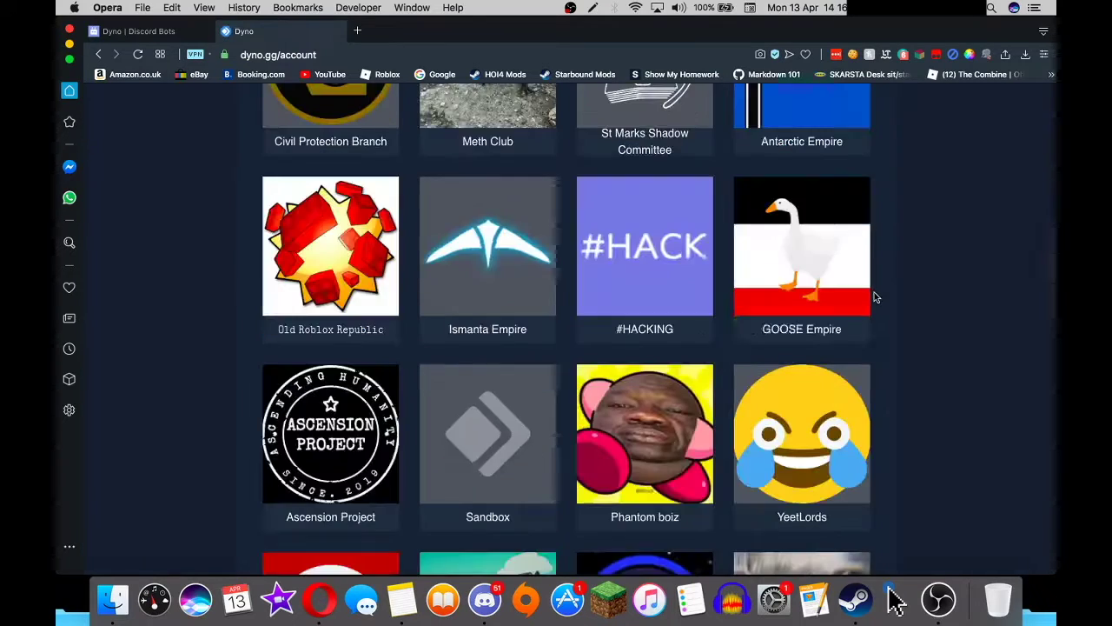
{"action": "scroll", "coordinate": [874, 289], "scroll_direction": "down", "scroll_amount": 10}
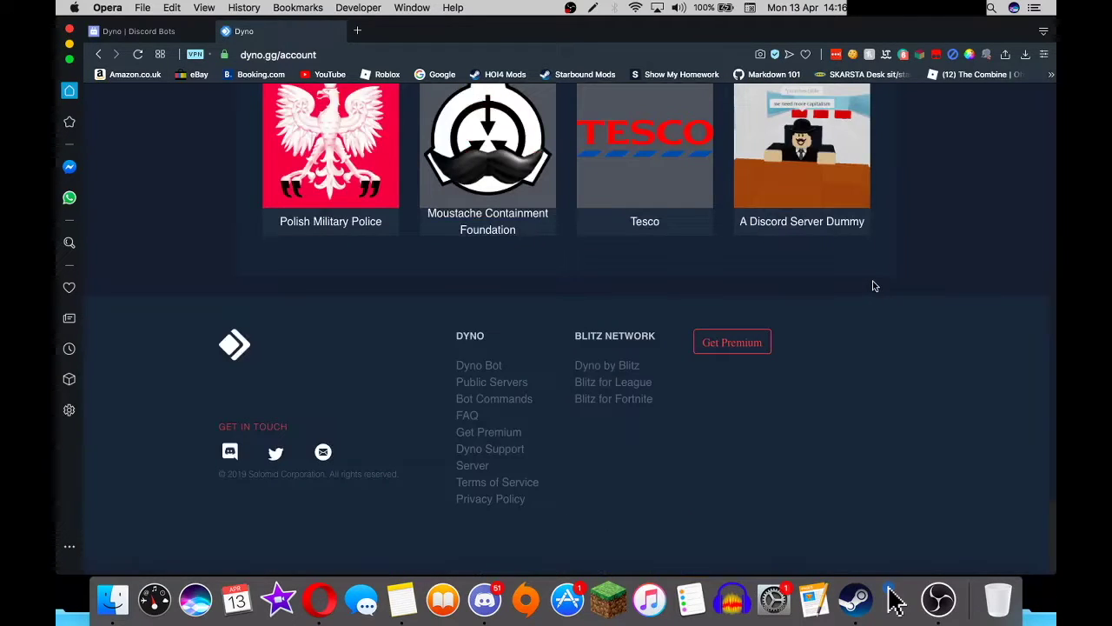
{"action": "left_click", "coordinate": [831, 184]}
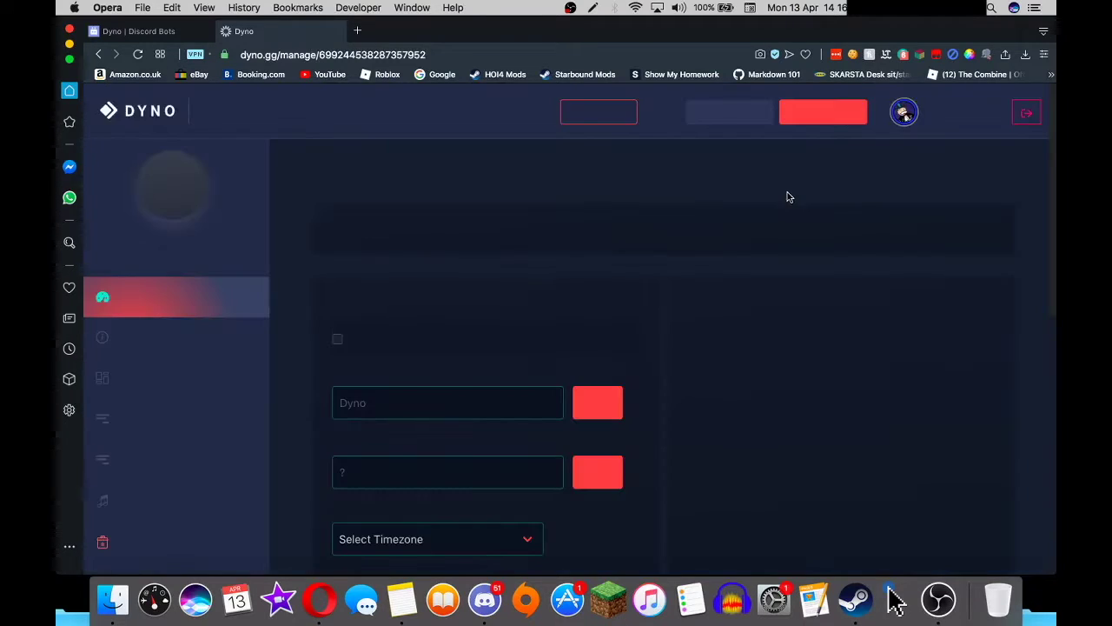
Set the bot's nickname to tbx and its command prefix to !, applying both changes.
{"action": "scroll", "coordinate": [686, 325], "scroll_direction": "down", "scroll_amount": 5}
{"action": "left_click", "coordinate": [403, 177]}
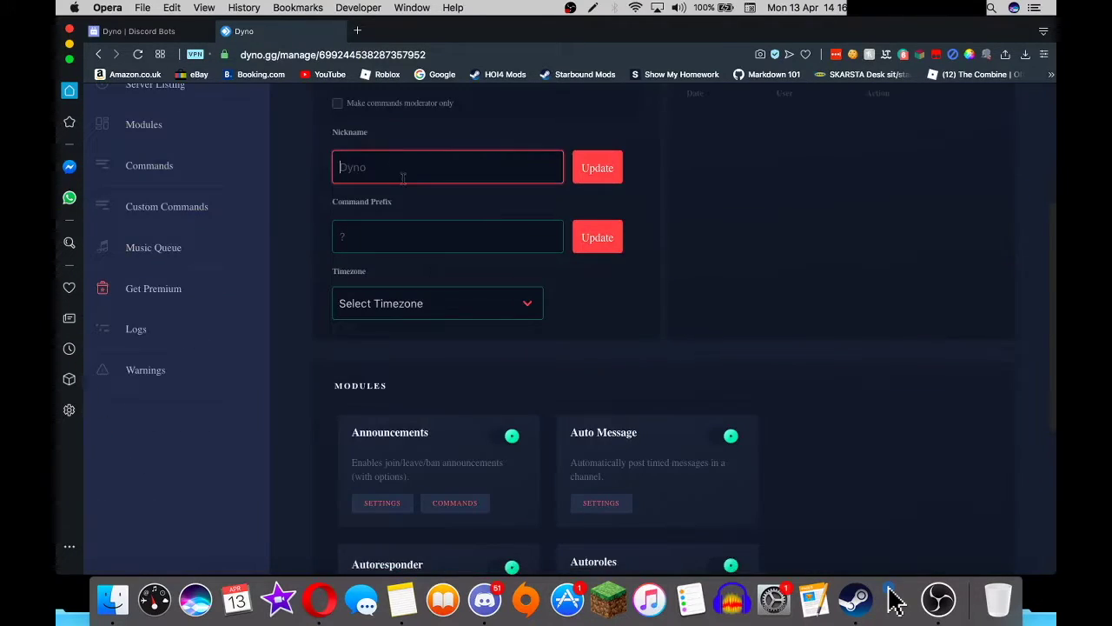
{"action": "left_click", "coordinate": [493, 243]}
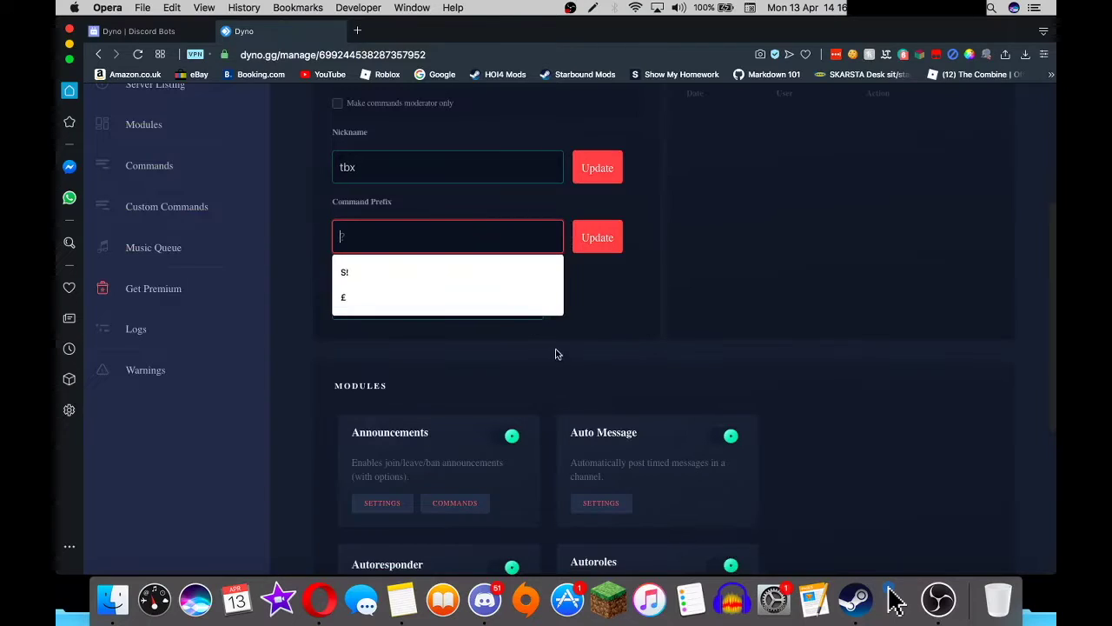
{"action": "type", "text": "!"}
{"action": "left_click", "coordinate": [599, 238]}
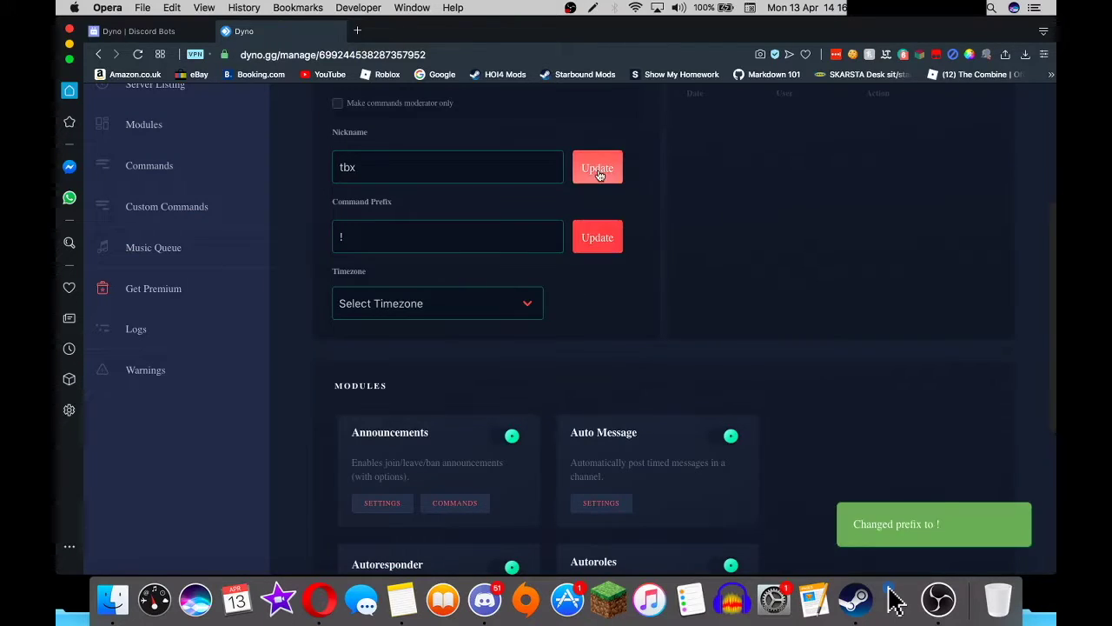
{"action": "left_click", "coordinate": [597, 169]}
Add an autorole in Dyno's Autoroles module that gives joining members the Member role without a delay.
{"action": "scroll", "coordinate": [565, 217], "scroll_direction": "up", "scroll_amount": 3}
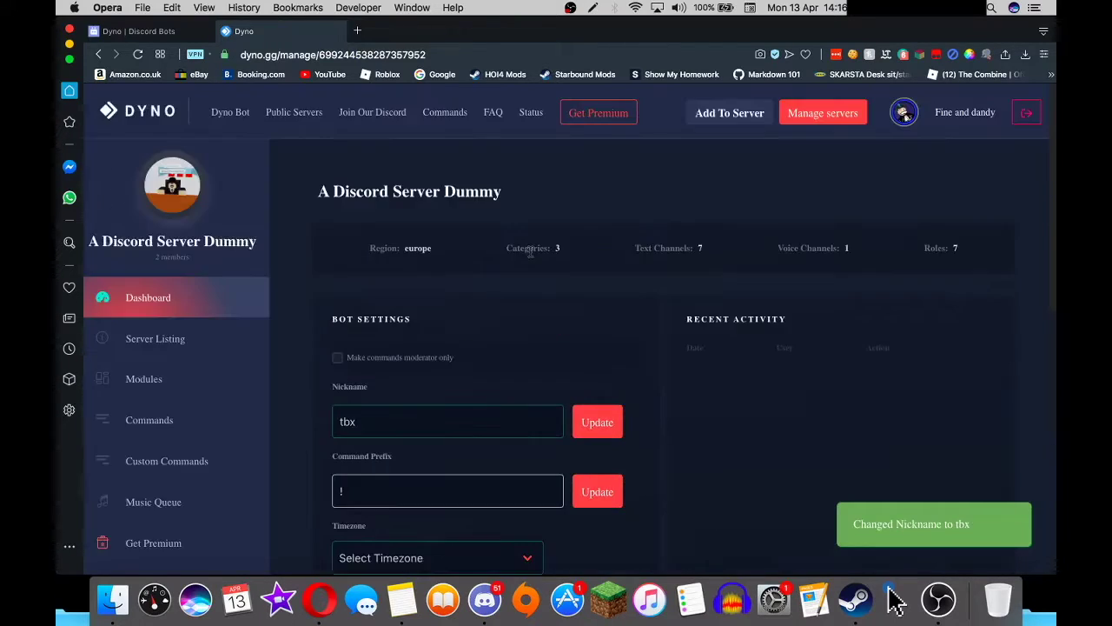
{"action": "left_click", "coordinate": [154, 422]}
{"action": "left_click", "coordinate": [159, 388]}
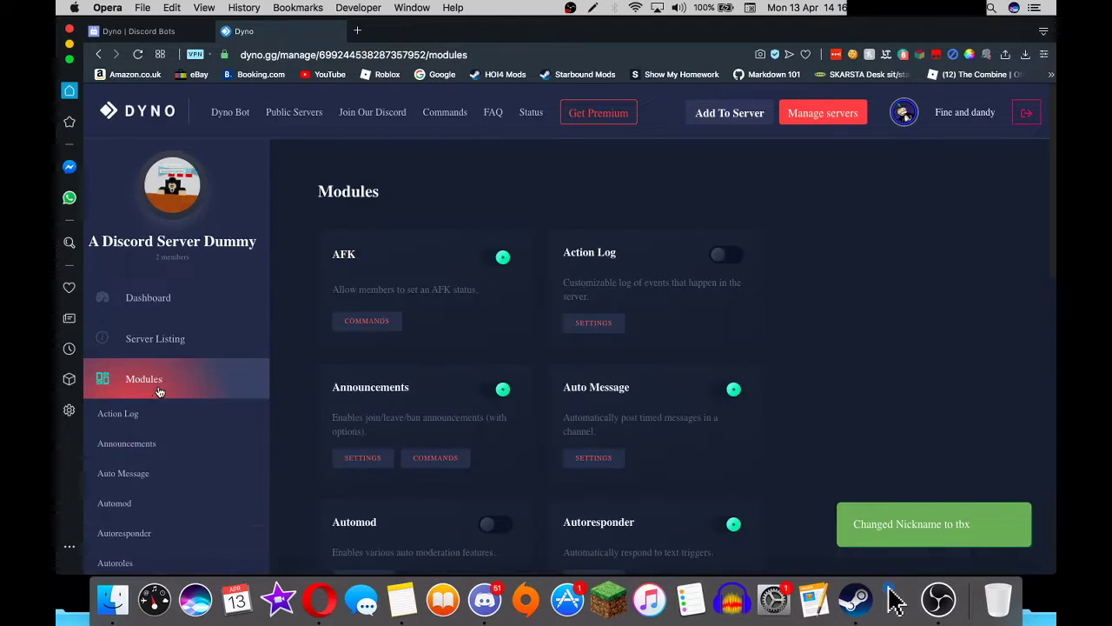
{"action": "scroll", "coordinate": [142, 426], "scroll_direction": "down", "scroll_amount": 5}
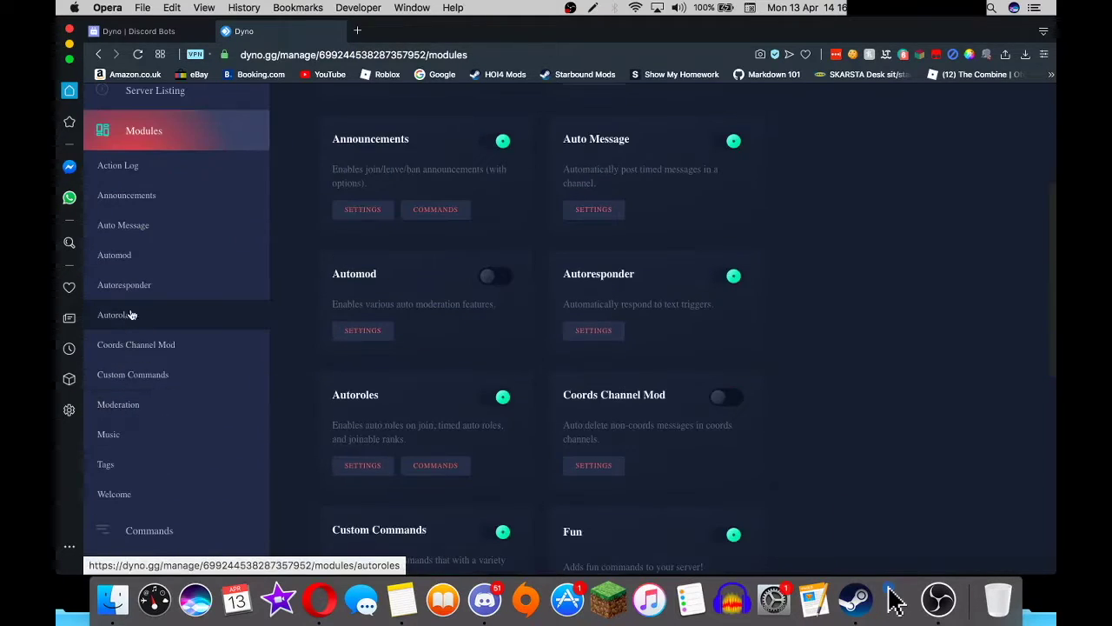
{"action": "left_click", "coordinate": [131, 315]}
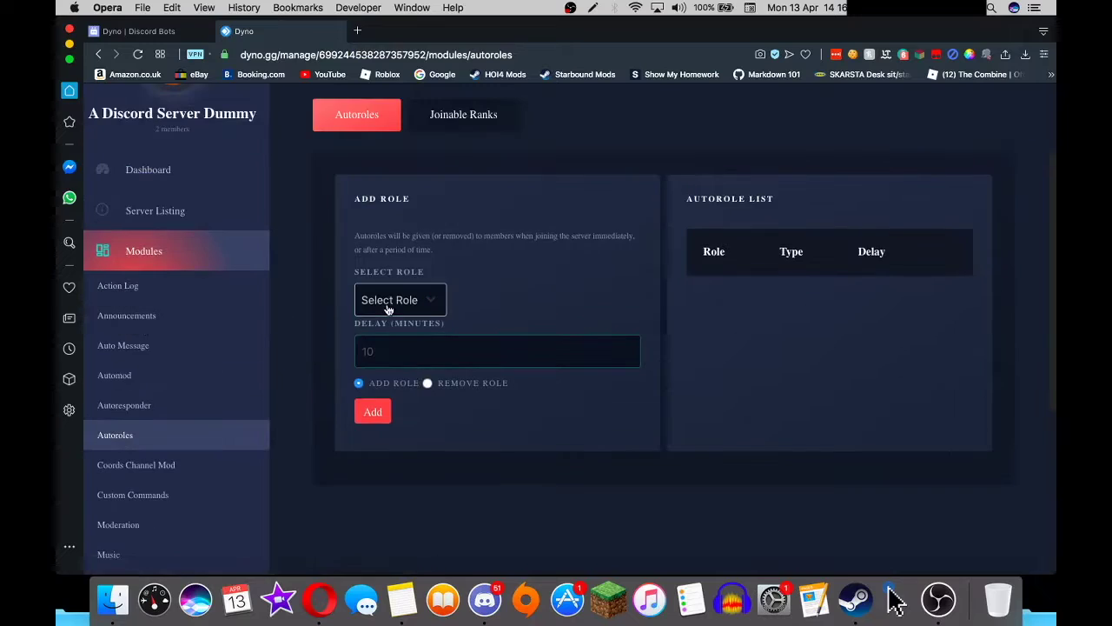
{"action": "left_click", "coordinate": [388, 304]}
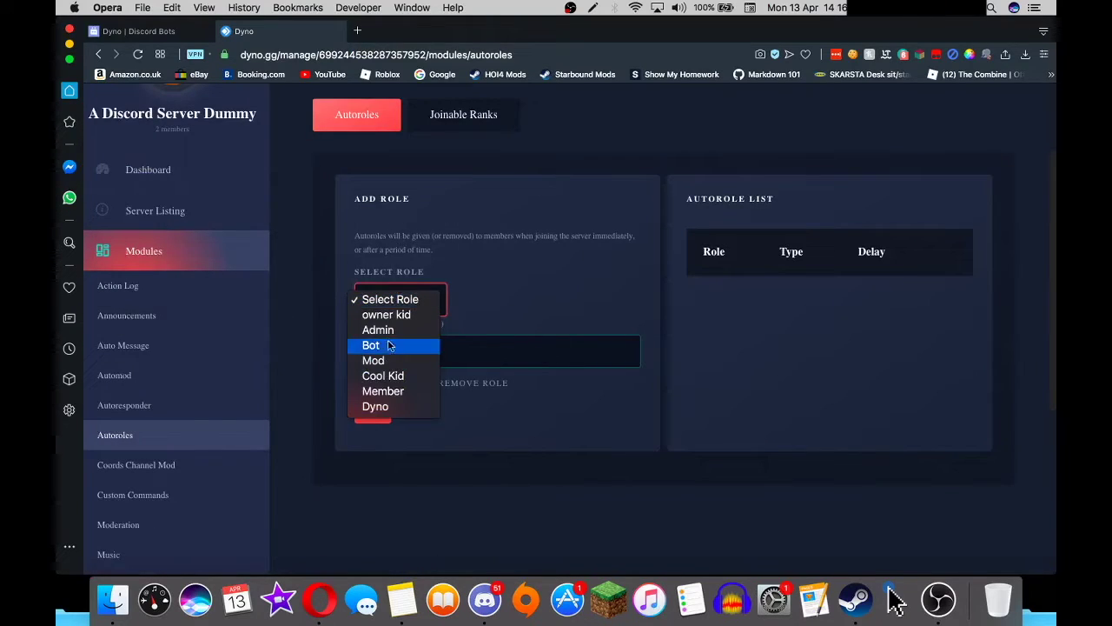
{"action": "left_click", "coordinate": [395, 397]}
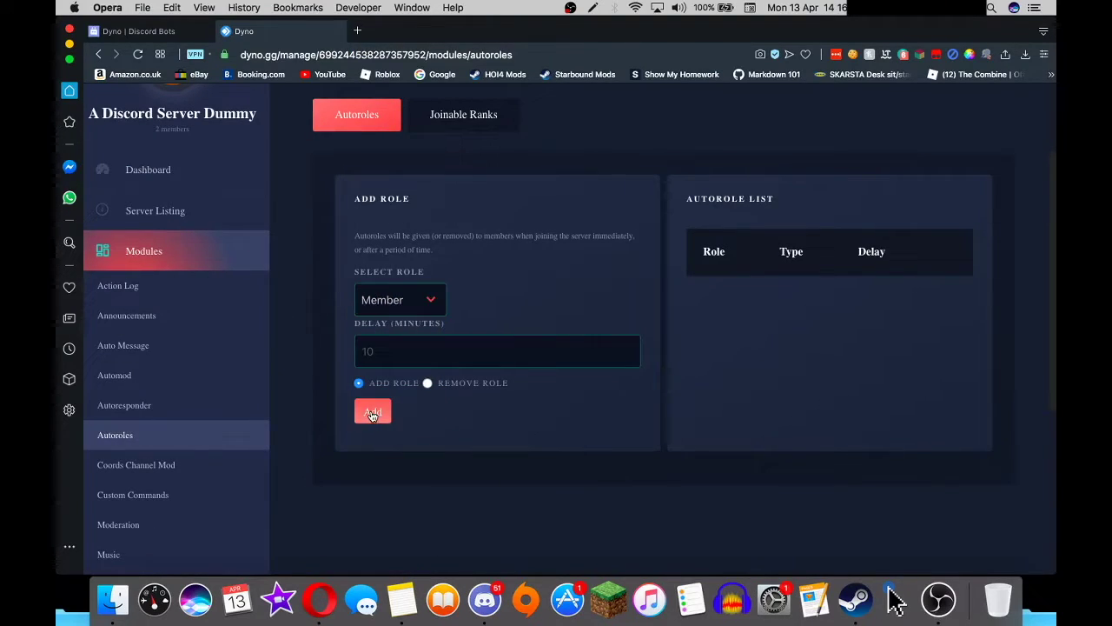
{"action": "left_click", "coordinate": [372, 414]}
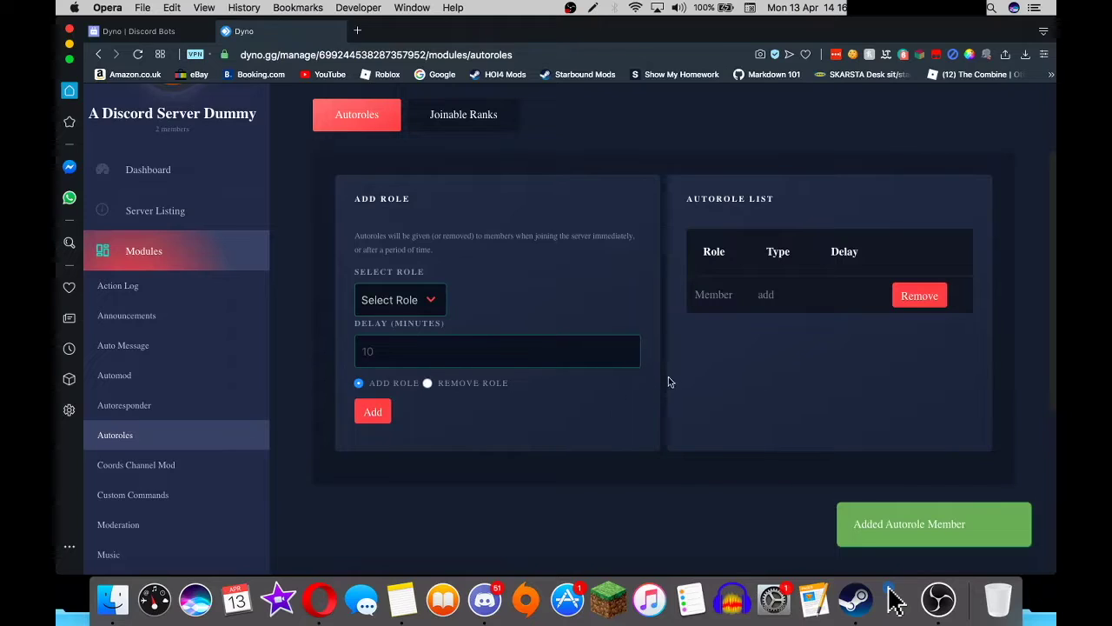
Open the settings of Dyno's Moderation module.
{"action": "left_click", "coordinate": [707, 375]}
{"action": "scroll", "coordinate": [134, 417], "scroll_direction": "down", "scroll_amount": 3}
{"action": "left_click", "coordinate": [131, 410]}
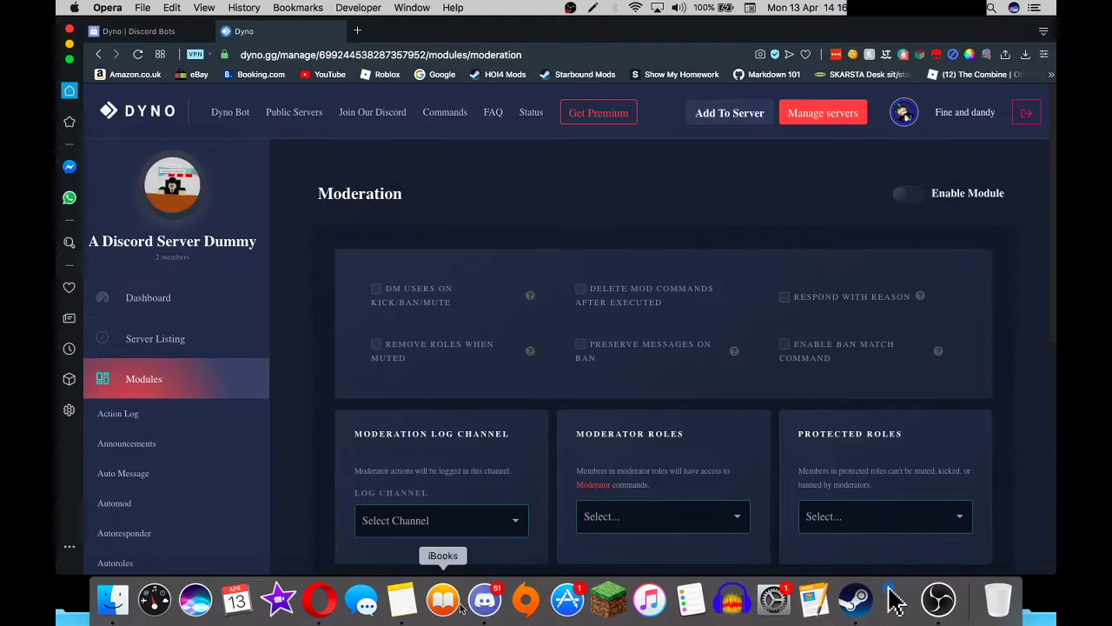
{"action": "left_click", "coordinate": [407, 602]}
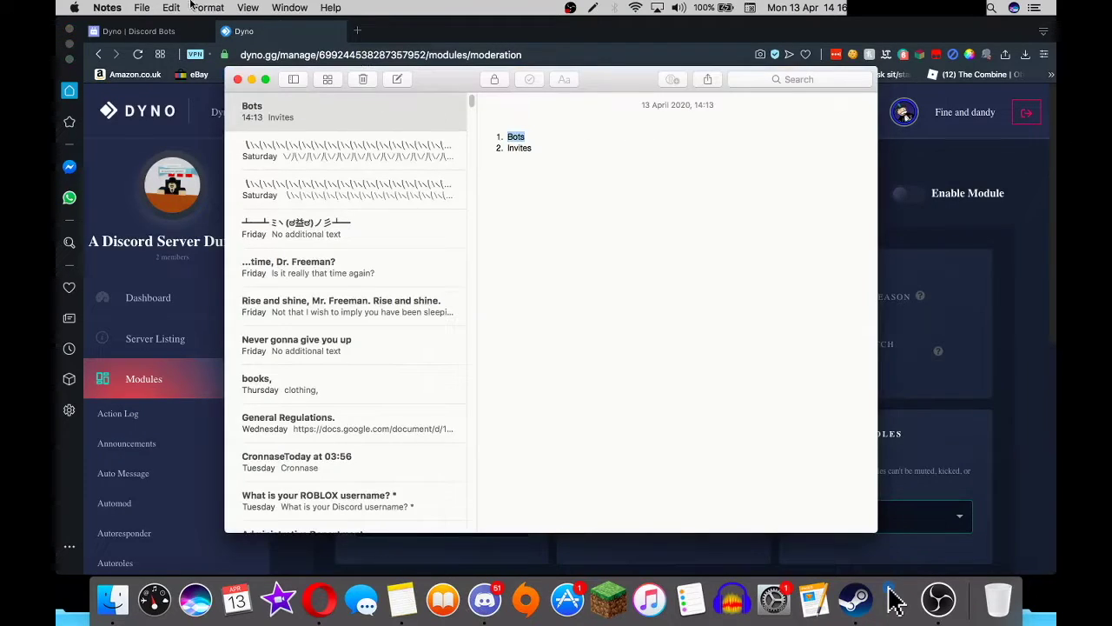
{"action": "left_click", "coordinate": [135, 30]}
{"action": "left_click", "coordinate": [134, 30]}
{"action": "left_click", "coordinate": [243, 31]}
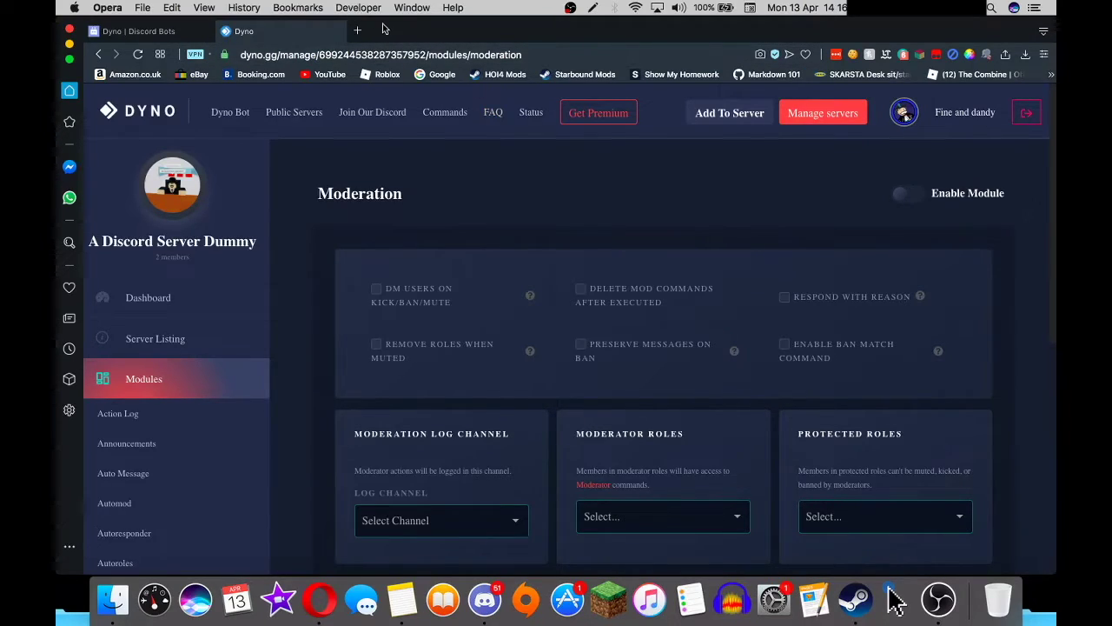
{"action": "left_click", "coordinate": [135, 30]}
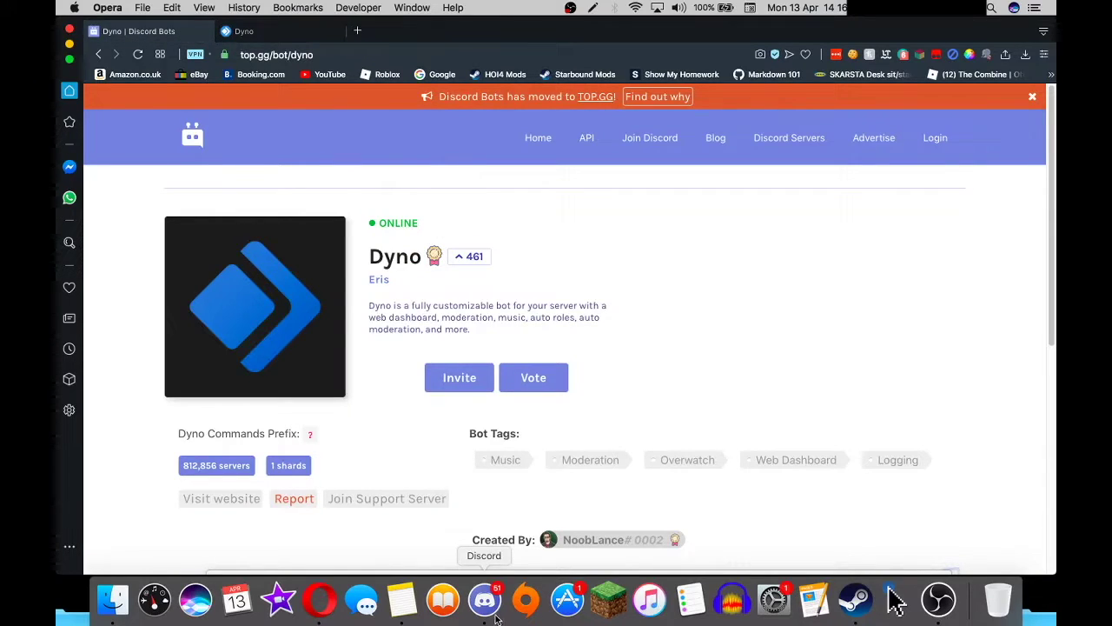
{"action": "key", "text": "ctrl+Tab"}
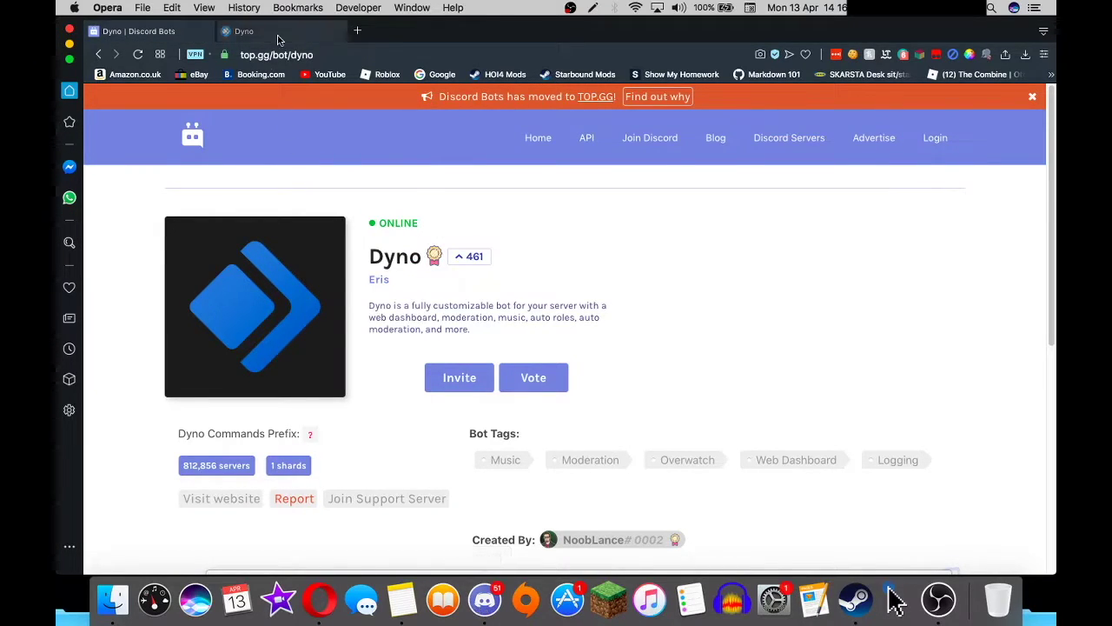
Check the bot in Discord's member list, and remove the Bots item from the to-do list in Notes.
{"action": "left_click", "coordinate": [483, 602]}
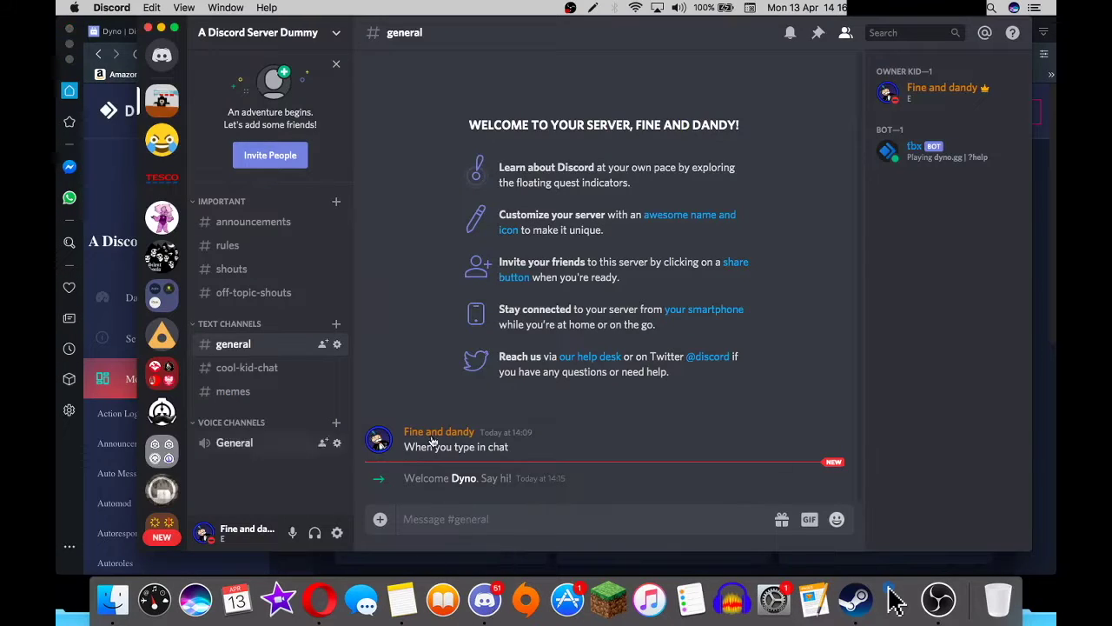
{"action": "left_click", "coordinate": [402, 601]}
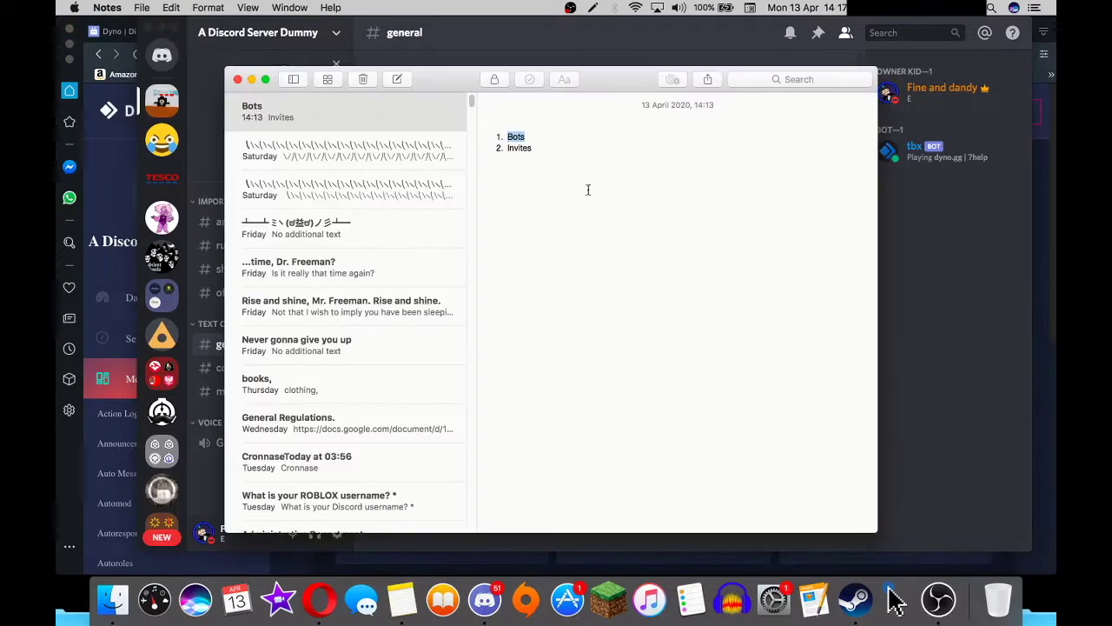
{"action": "key", "text": "BackSpace"}
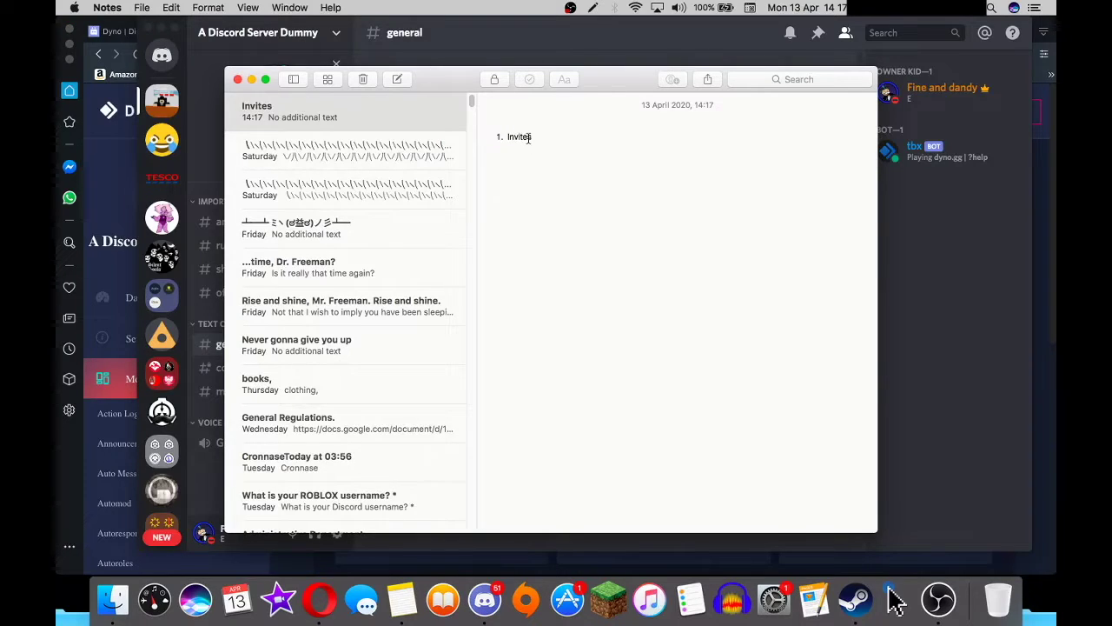
Switch to Discord and generate a server invite link that never expires and has no limit on uses.
{"action": "left_click", "coordinate": [537, 47]}
{"action": "left_click", "coordinate": [295, 40]}
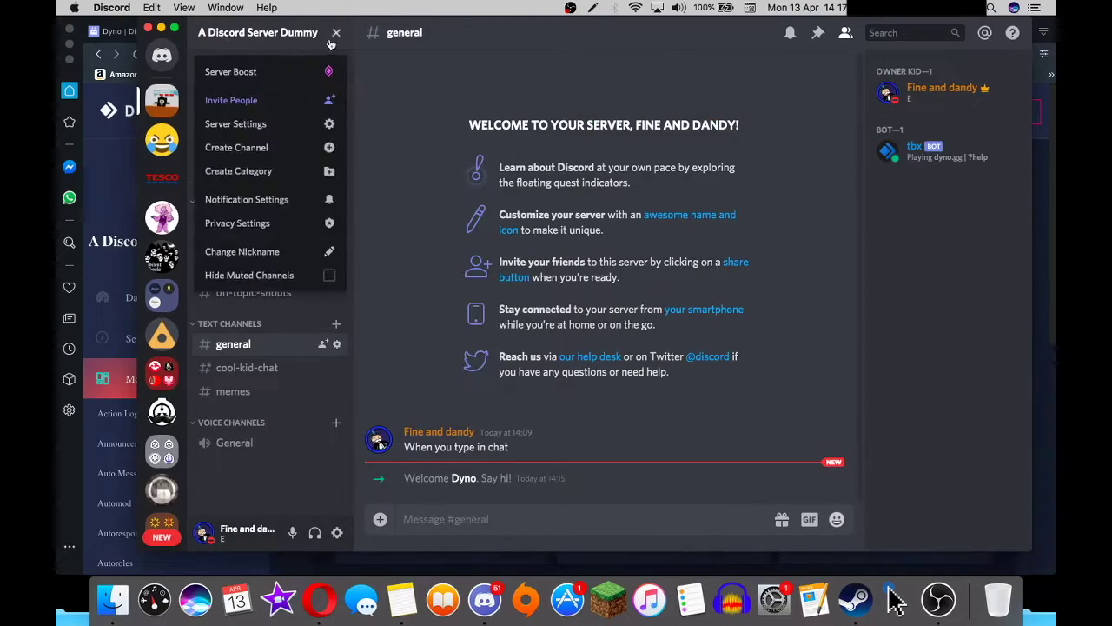
{"action": "left_click", "coordinate": [253, 101]}
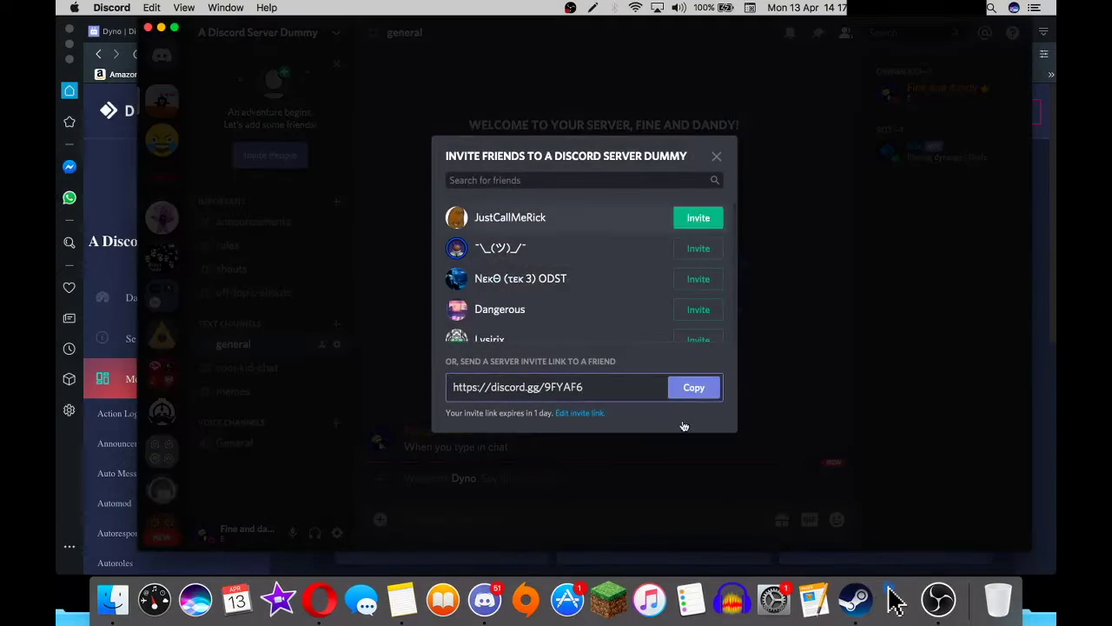
{"action": "left_click", "coordinate": [575, 418]}
{"action": "left_click", "coordinate": [501, 229]}
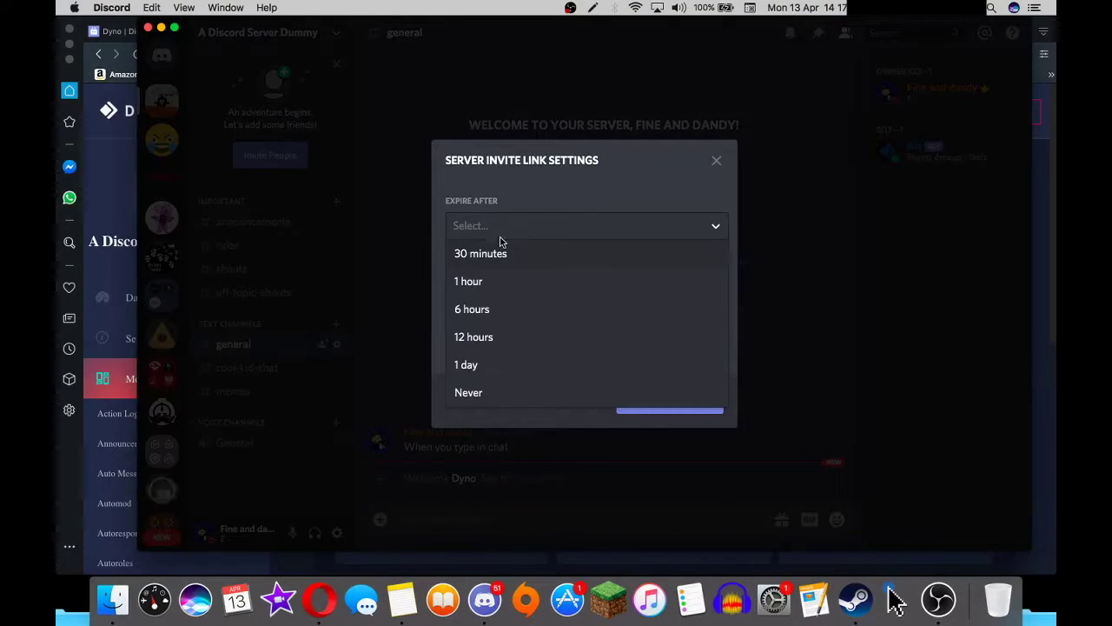
{"action": "left_click", "coordinate": [481, 398]}
{"action": "left_click", "coordinate": [489, 280]}
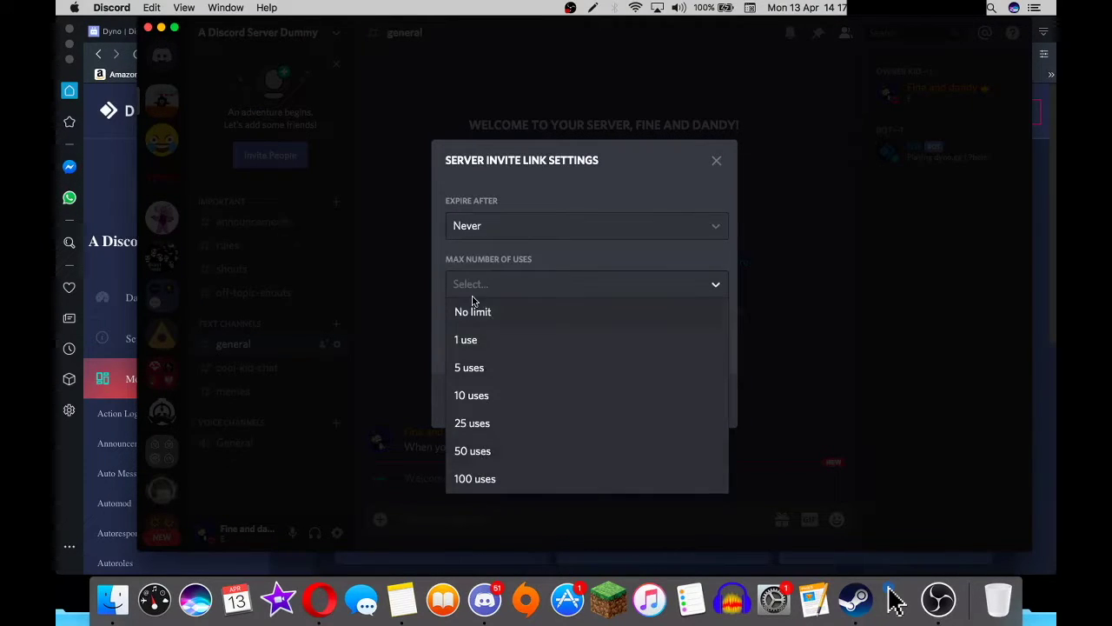
{"action": "left_click", "coordinate": [474, 309]}
{"action": "left_click", "coordinate": [670, 397]}
Copy the new invite link and post it in the general channel.
{"action": "left_click", "coordinate": [695, 390]}
{"action": "left_click", "coordinate": [716, 155]}
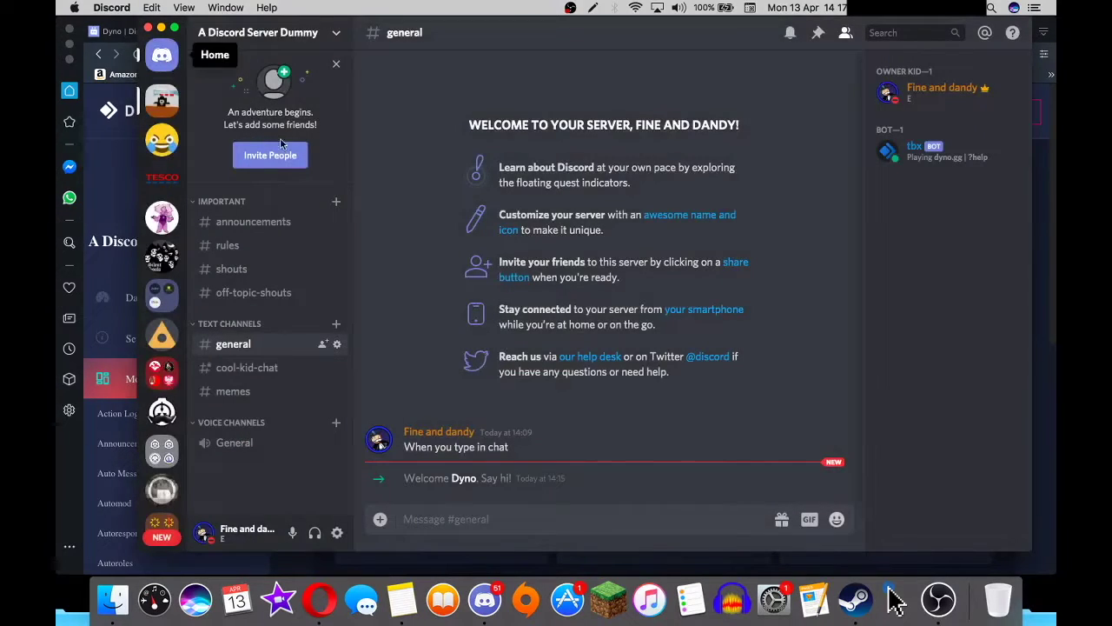
{"action": "type", "text": "https://discord.gg/ZFG47zg"}
{"action": "key", "text": "Return"}
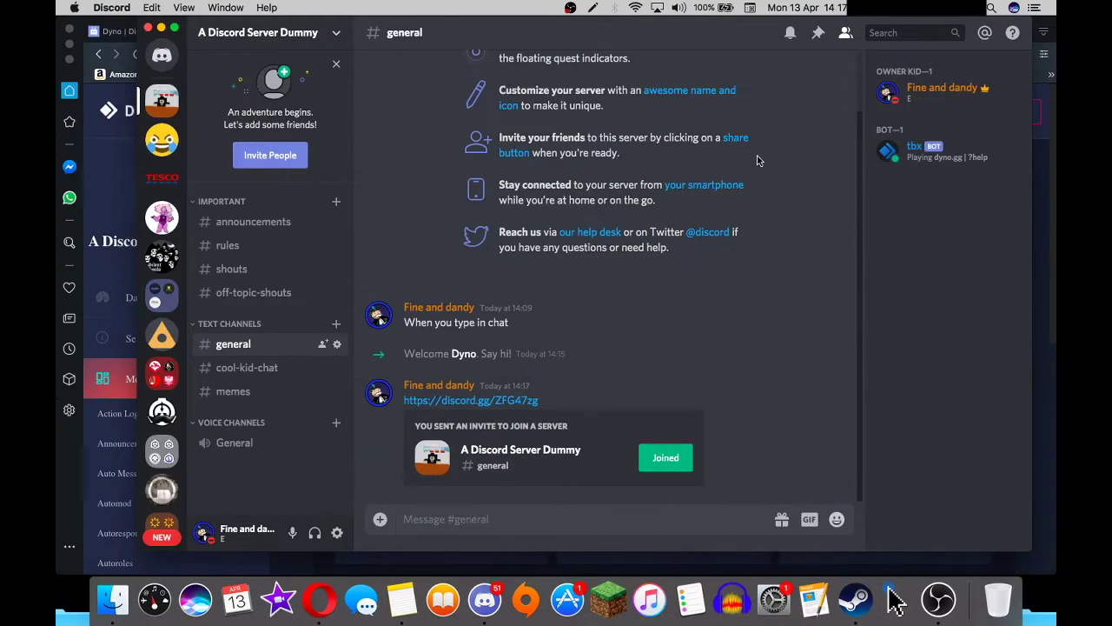
Look through the server's general, rules and cool-kid-chat channels.
{"action": "scroll", "coordinate": [757, 155], "scroll_direction": "up", "scroll_amount": 2}
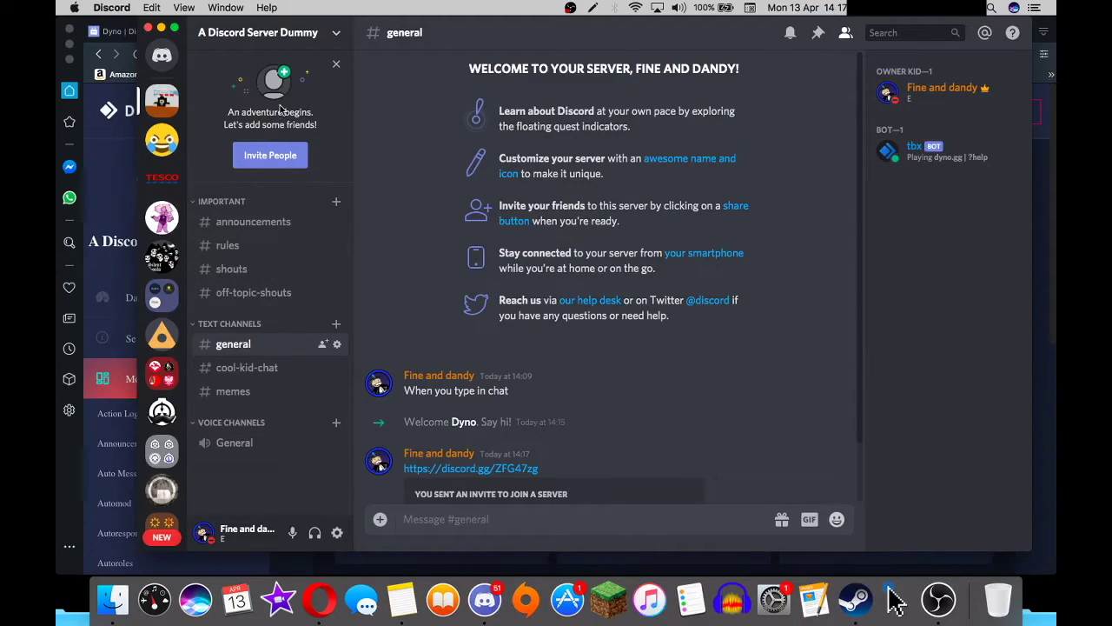
{"action": "left_click", "coordinate": [270, 242]}
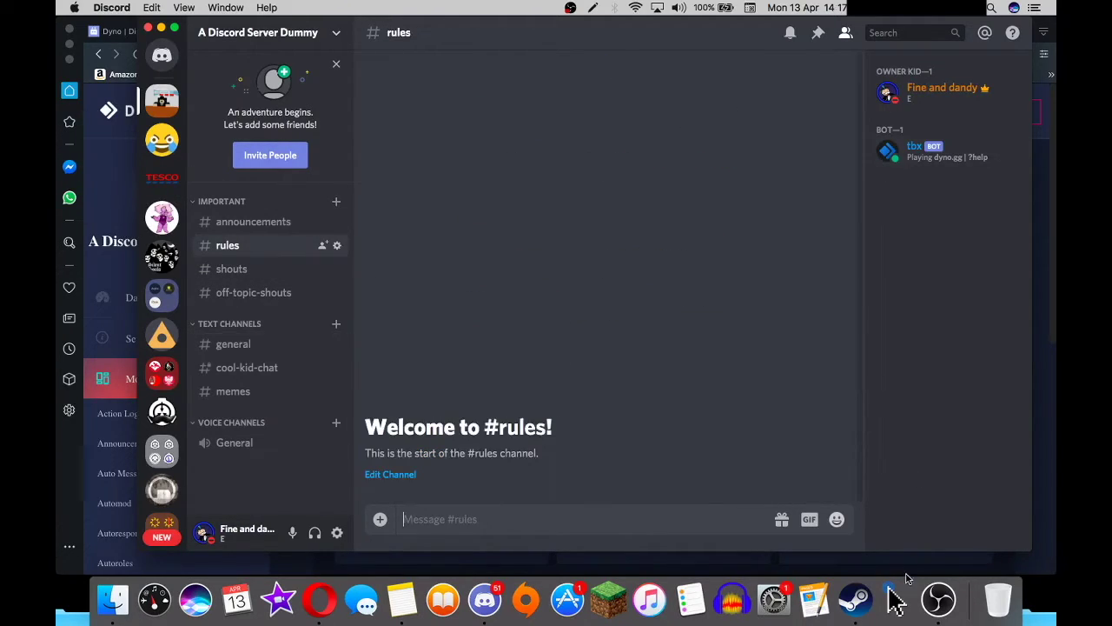
{"action": "left_click", "coordinate": [249, 366]}
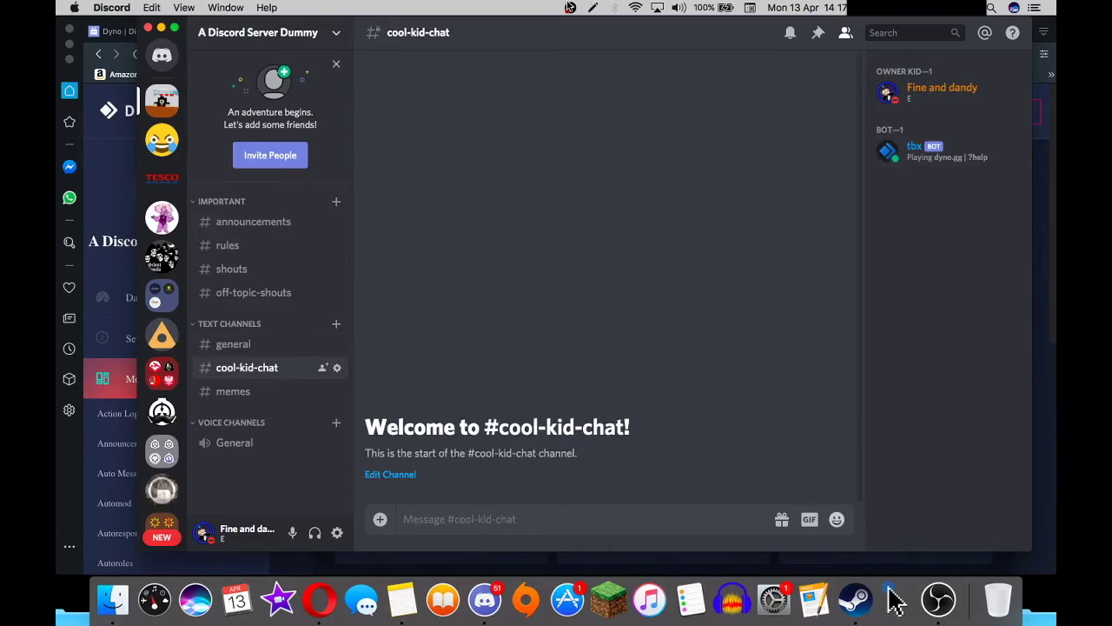